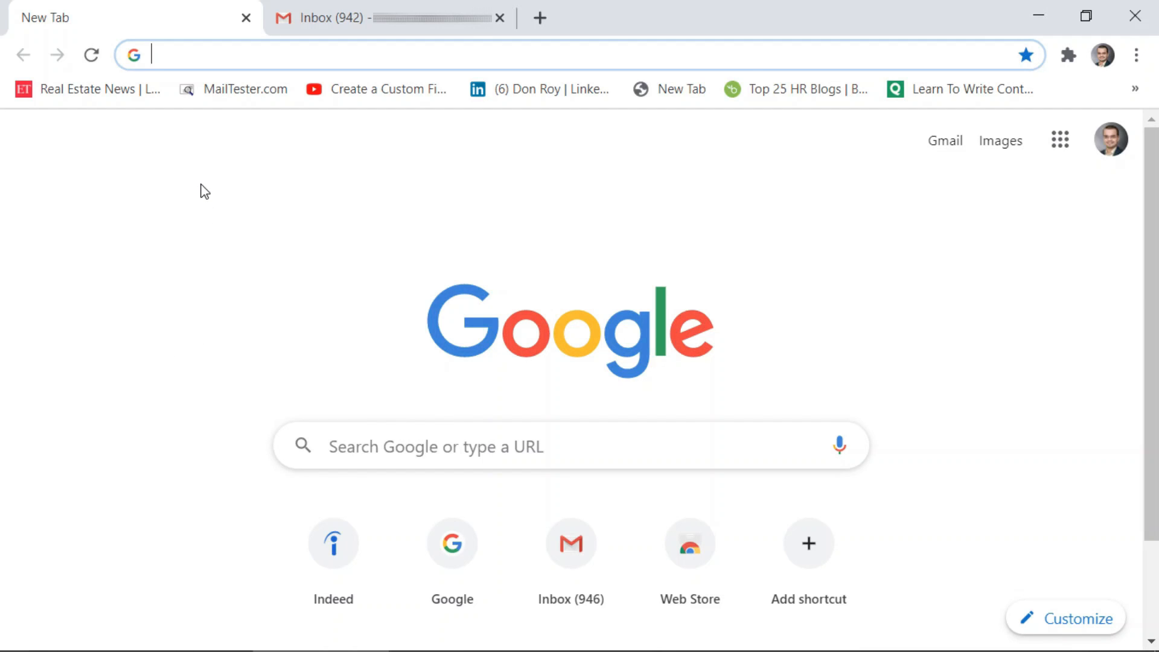
# Search Google for 'indeed' from the Chrome address bar, discarding the inline .com completion
pyautogui.click(199, 58)
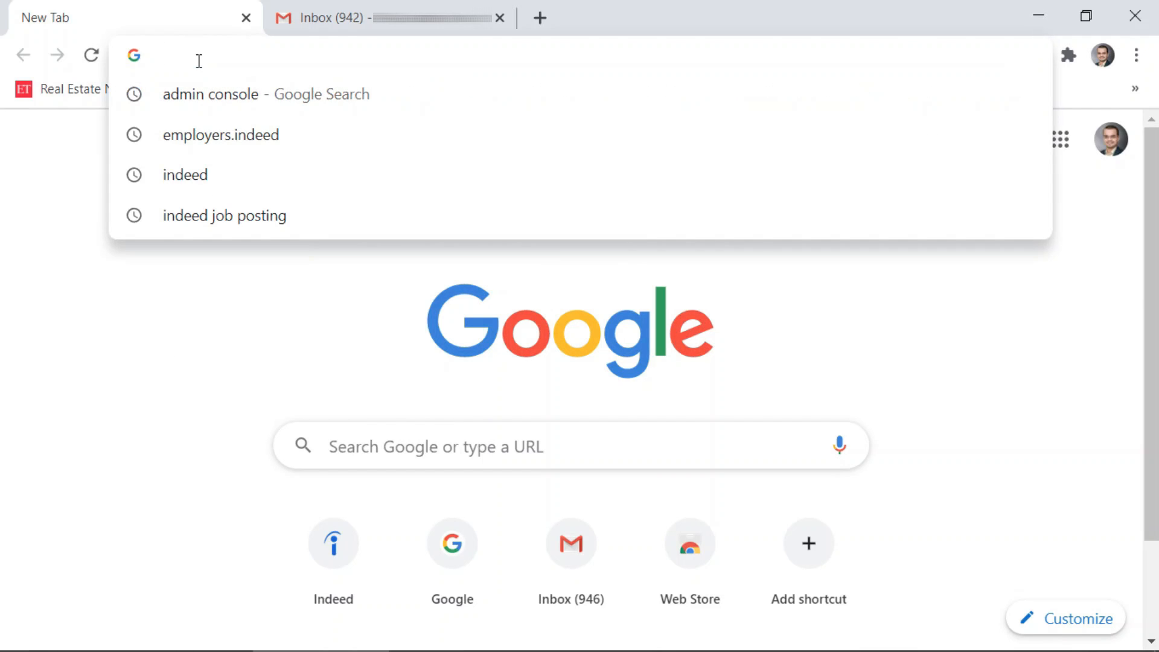
pyautogui.write('indeed')
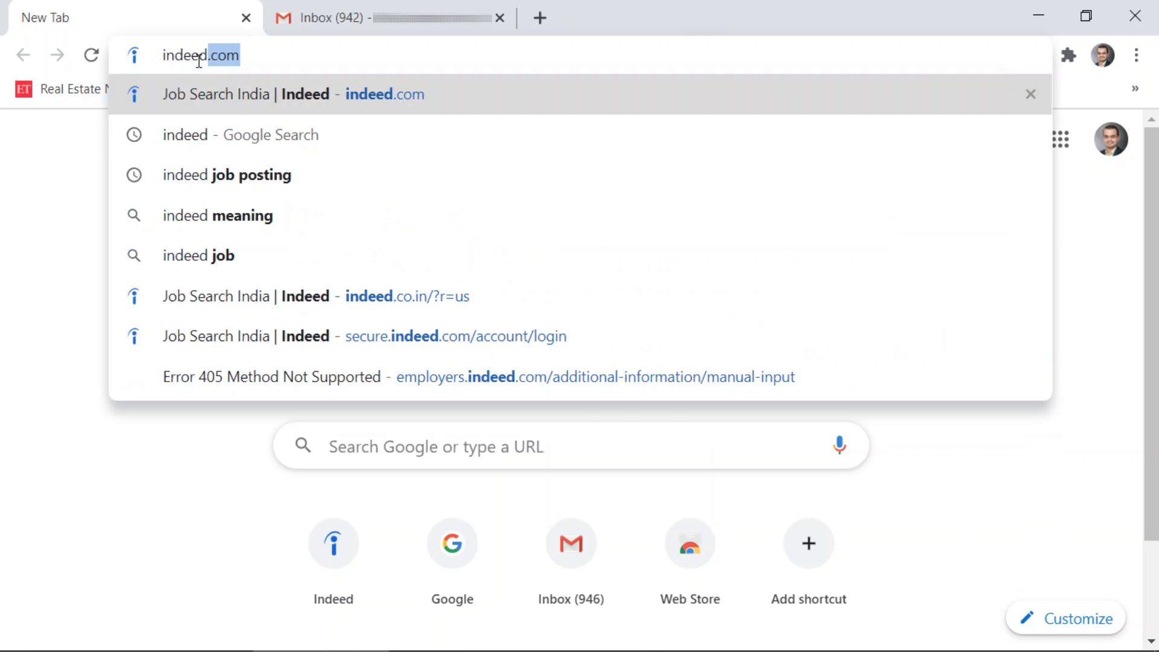
pyautogui.press('Delete')
pyautogui.press('Return')
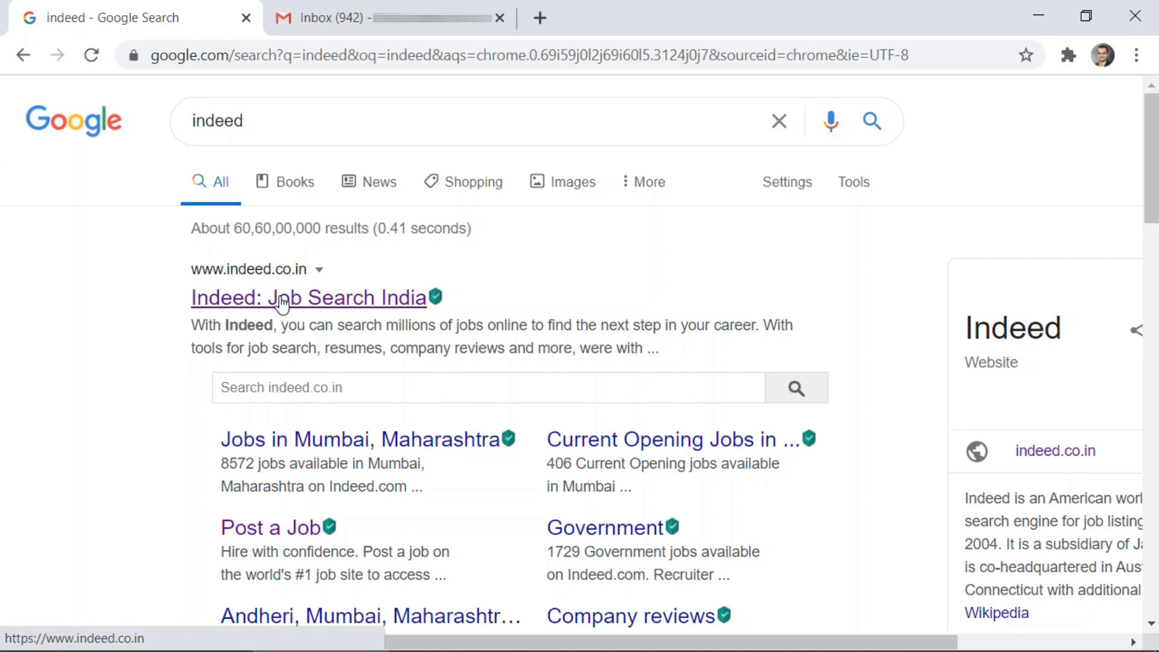
# Open the 'Indeed: Job Search India' result and go to Employers / Post Job
pyautogui.click(282, 302)
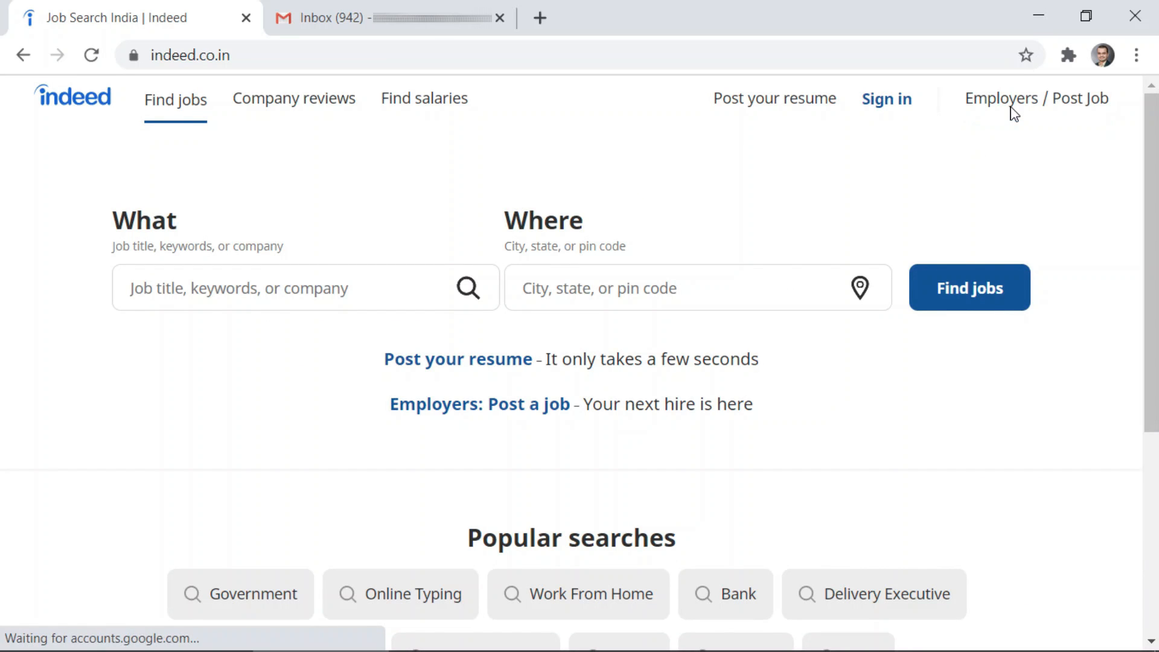
pyautogui.click(1014, 118)
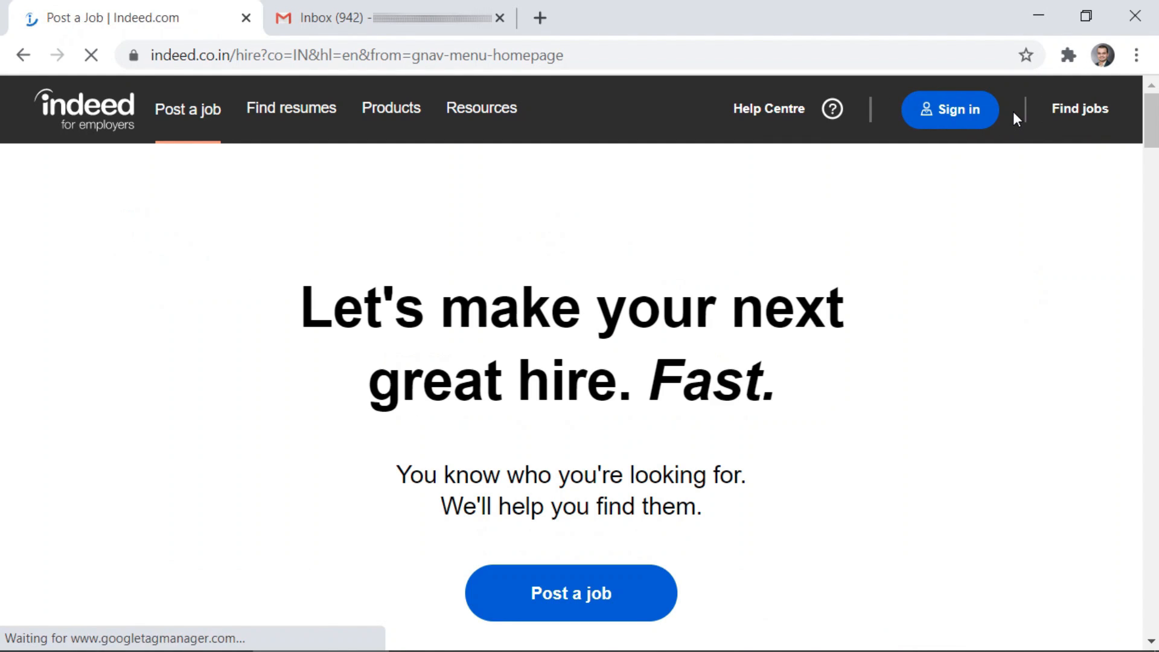
# Start a job post and register employer Nayaconnect with the company e-mail address
pyautogui.click(593, 595)
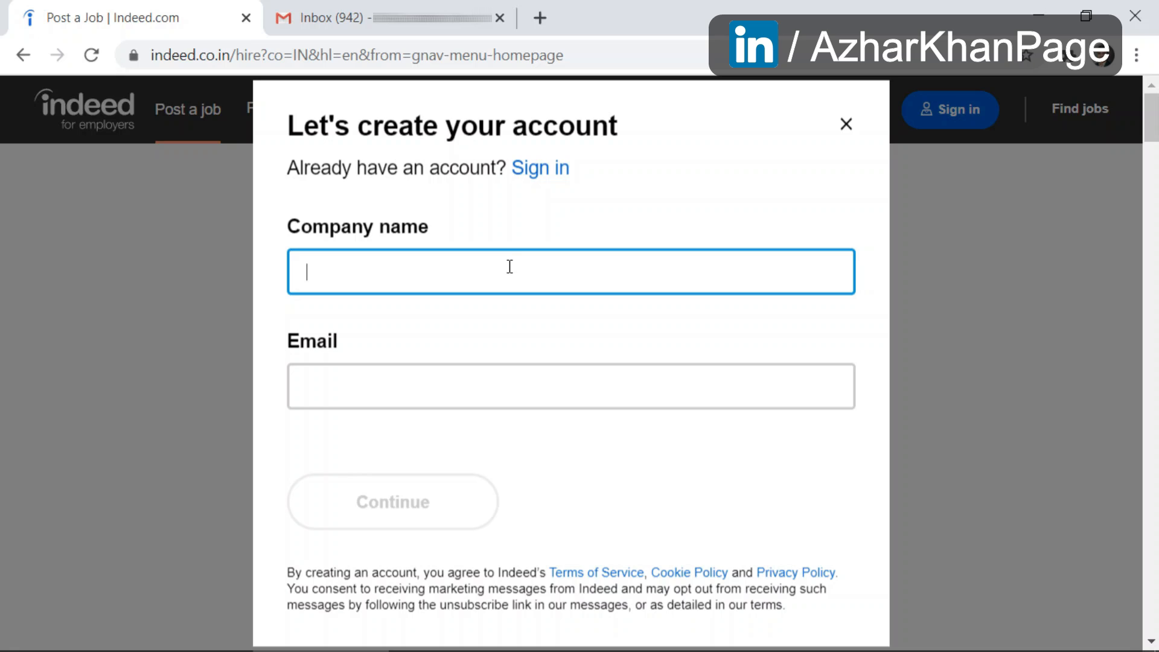
pyautogui.write('Nayaconnect')
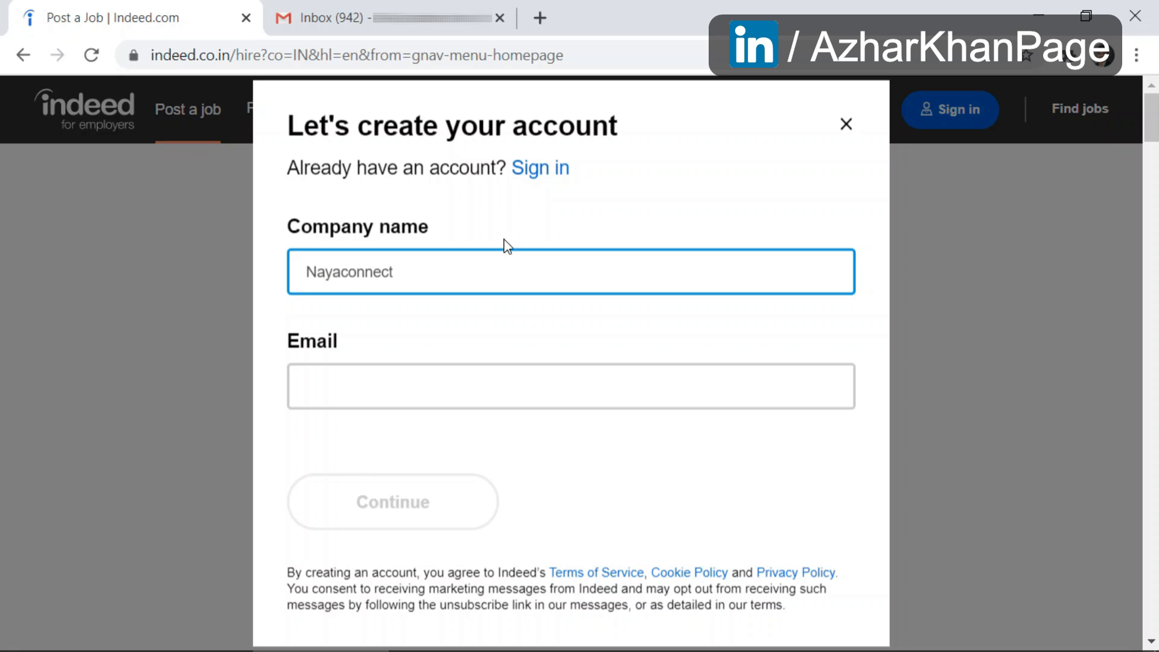
pyautogui.click(473, 382)
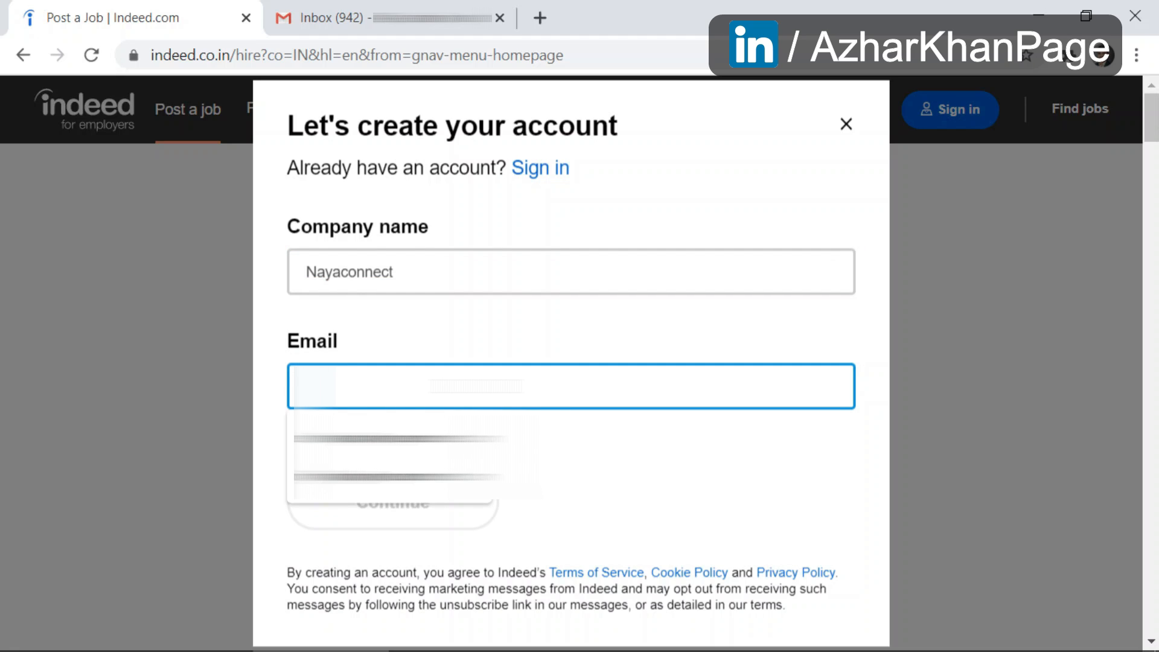
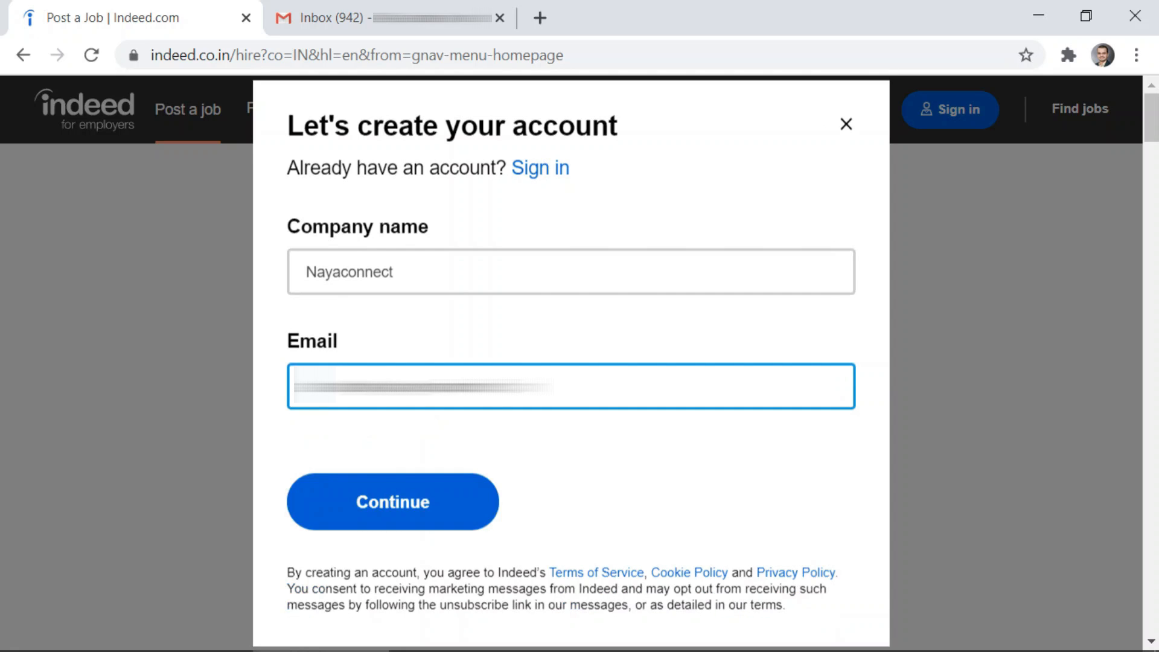
pyautogui.click(441, 513)
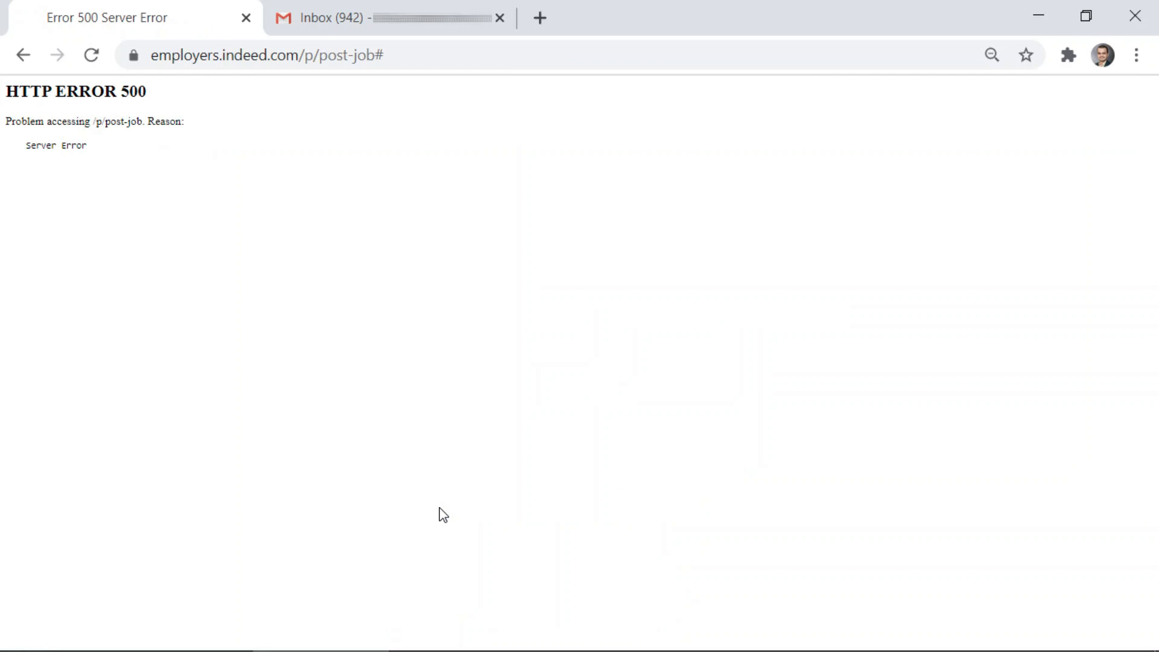
# Reload the failed job posting page and set the page zoom to 110%
pyautogui.click(85, 69)
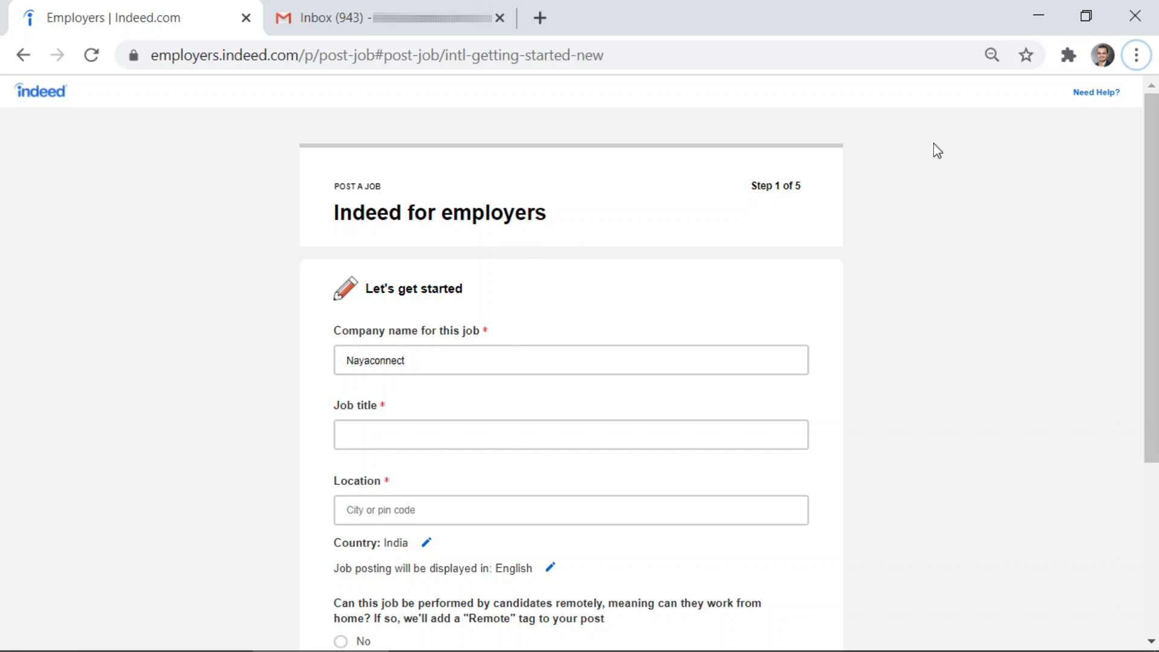
pyautogui.click(991, 63)
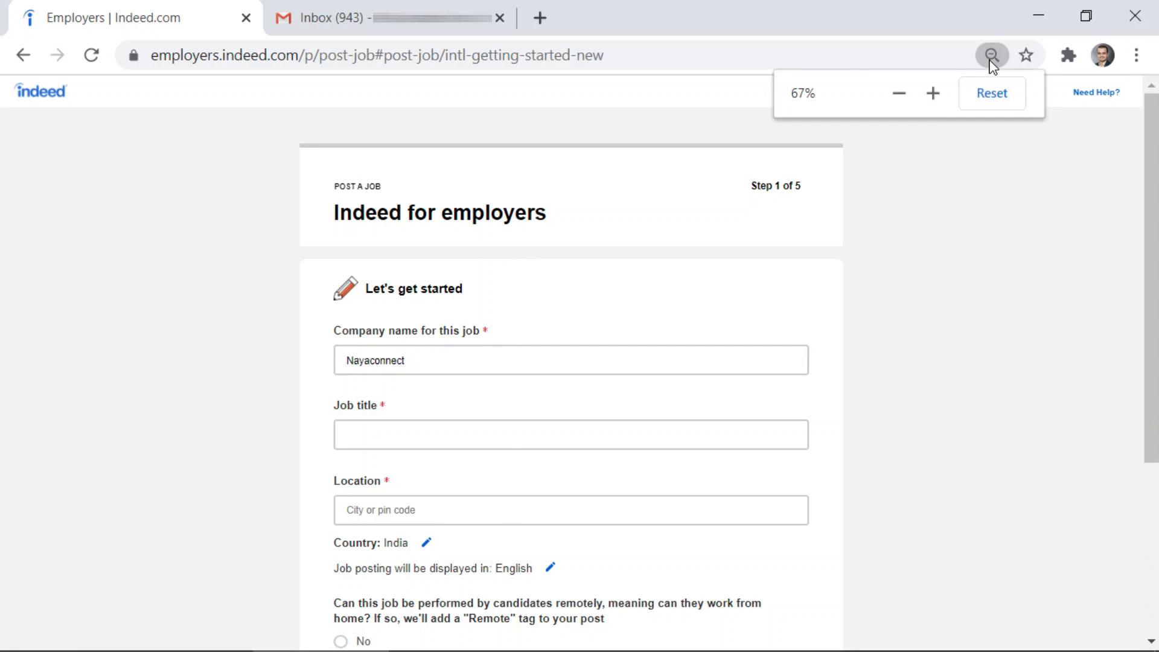
pyautogui.click(932, 94)
pyautogui.click(932, 93)
pyautogui.click(932, 93)
pyautogui.click(932, 94)
pyautogui.click(932, 94)
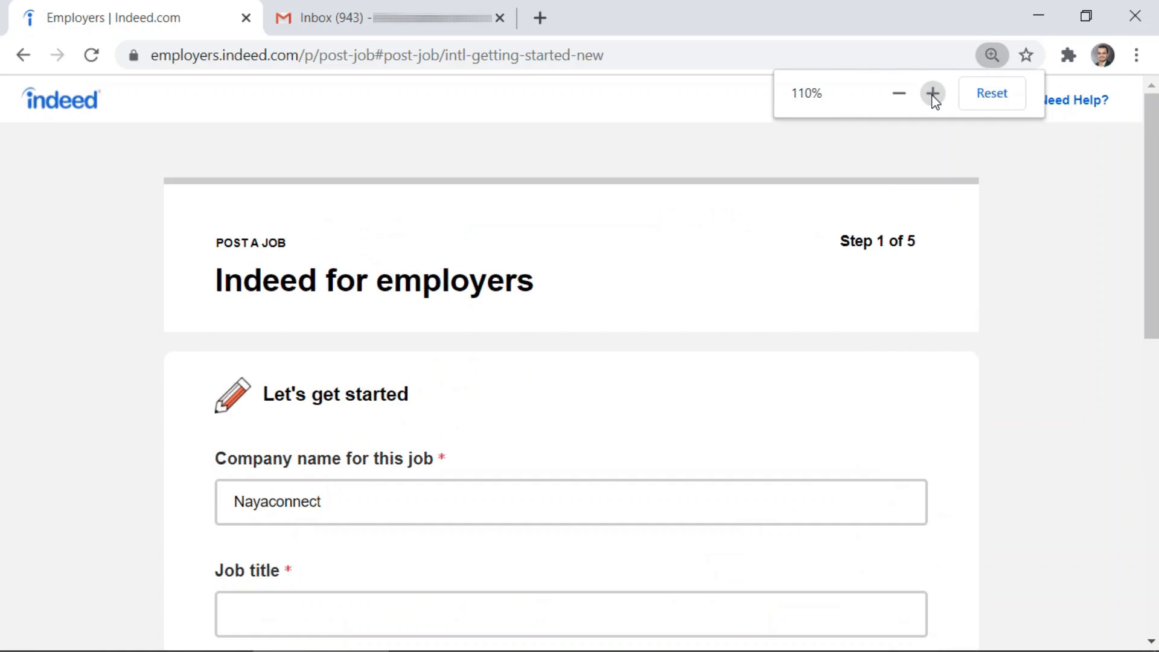
pyautogui.click(932, 94)
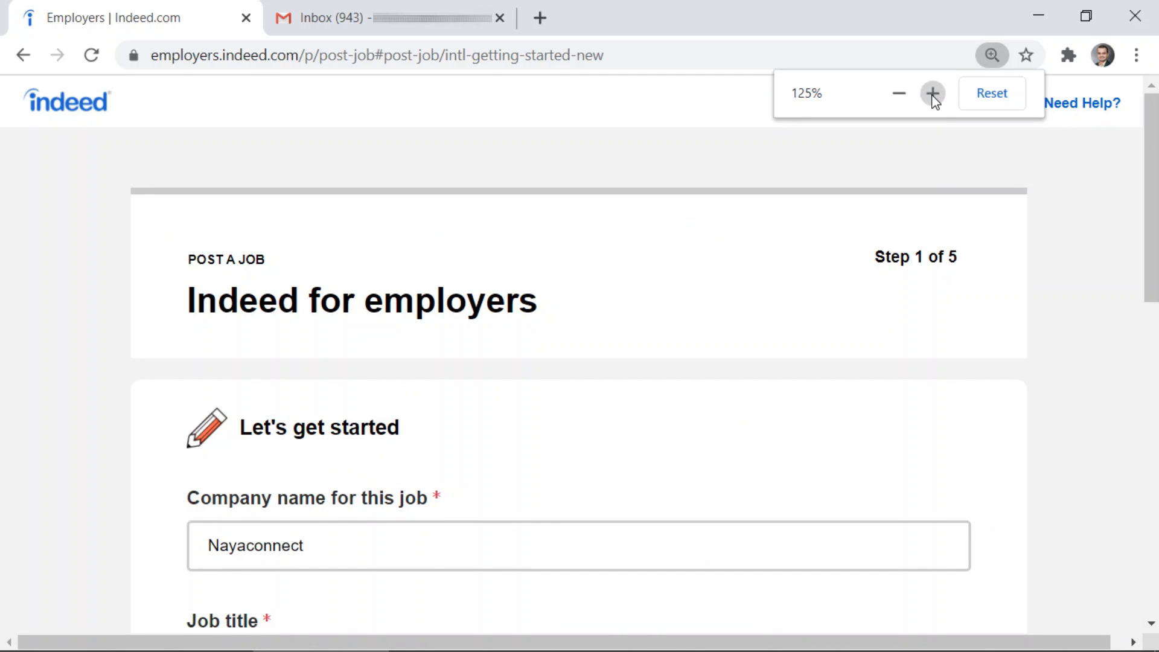
pyautogui.click(899, 95)
# Scroll down to the Job title field and place the cursor in it
pyautogui.scroll(-2, 422, 338)
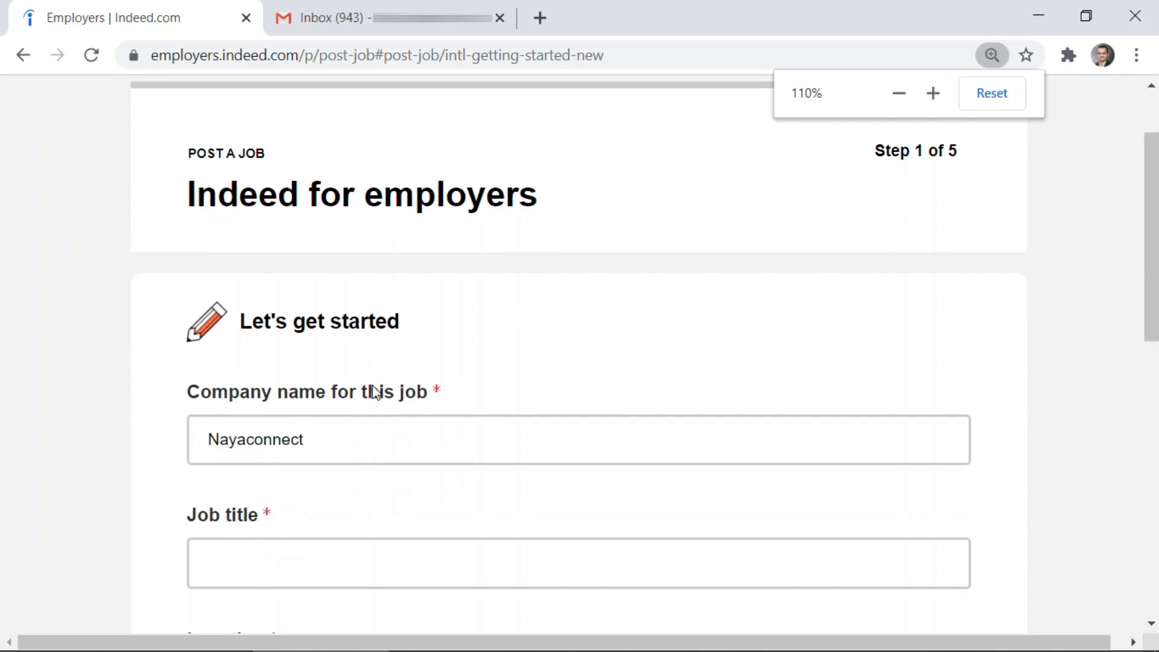
pyautogui.scroll(-3, 282, 419)
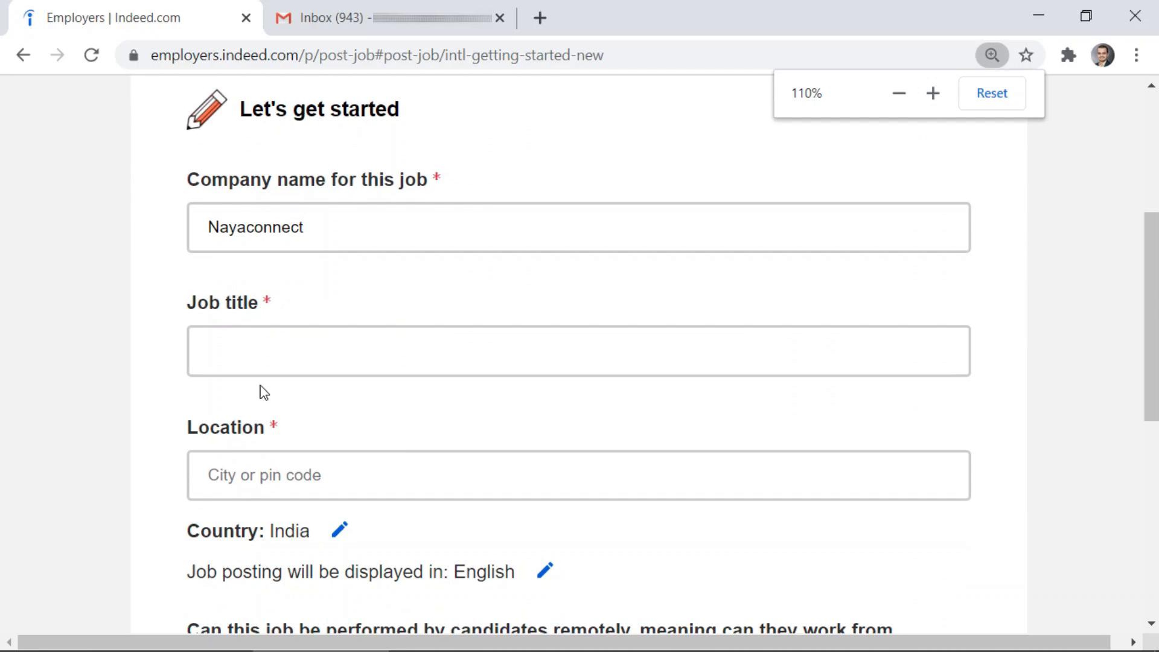
pyautogui.click(265, 350)
pyautogui.click(264, 350)
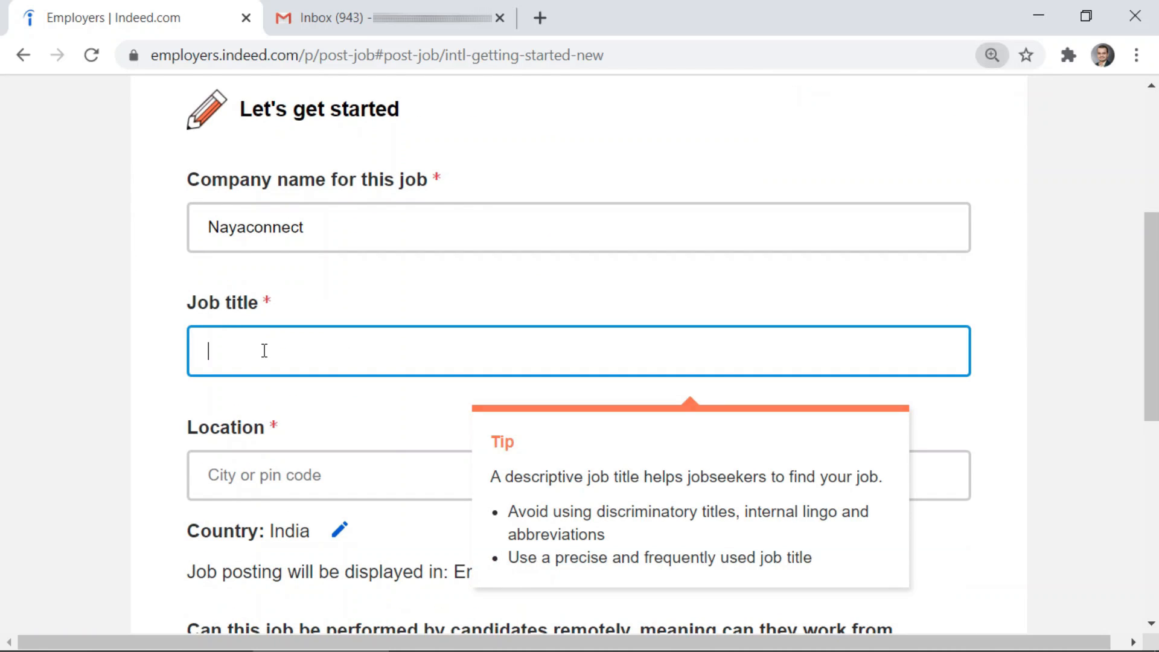
# Copy the 'Tele Sales Executive' heading from the Word Job Description and return to Chrome
pyautogui.moveTo(449, 650)
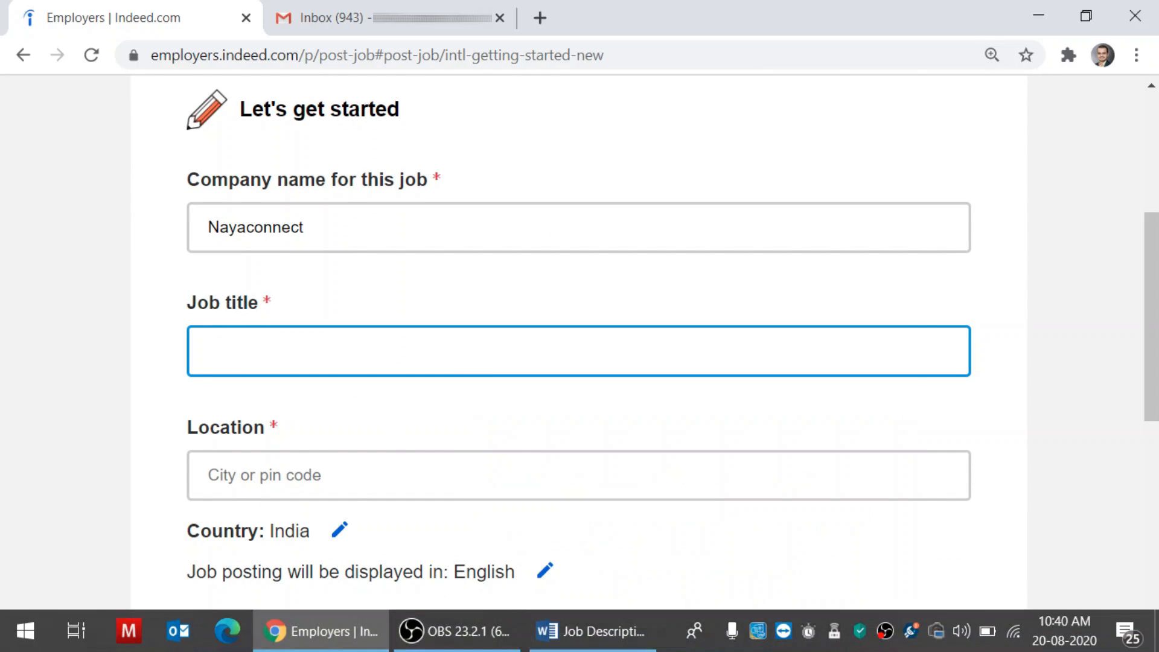
pyautogui.click(589, 634)
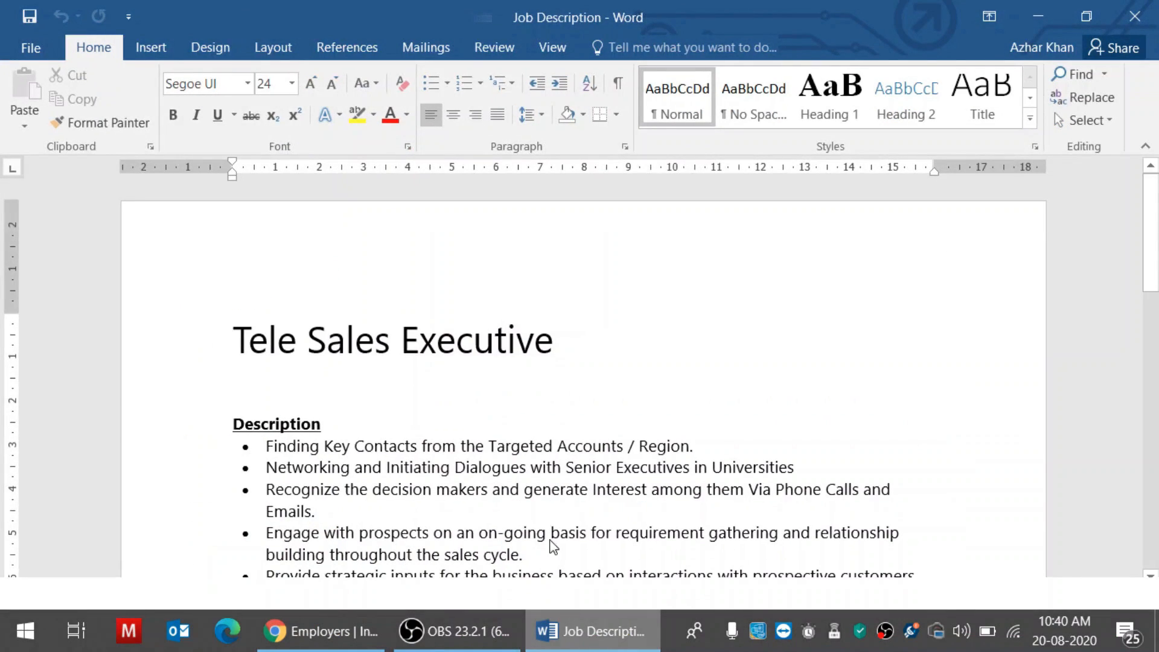
pyautogui.moveTo(235, 350); pyautogui.dragTo(295, 341)
pyautogui.hotkey('ctrl', 'c')
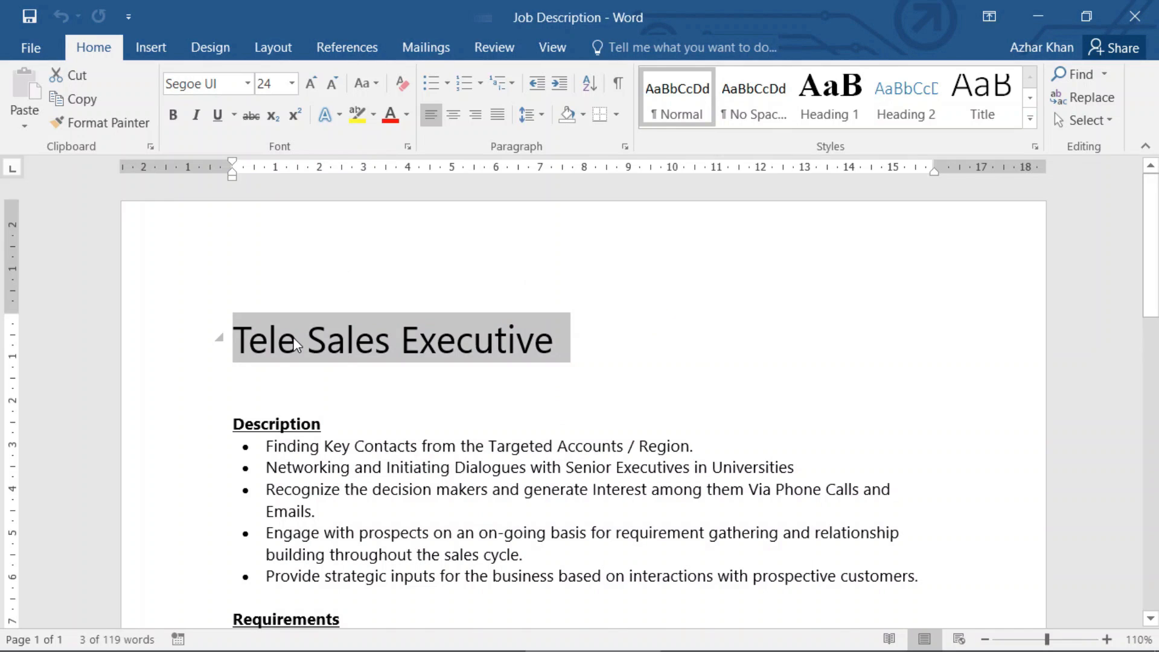
pyautogui.click(314, 644)
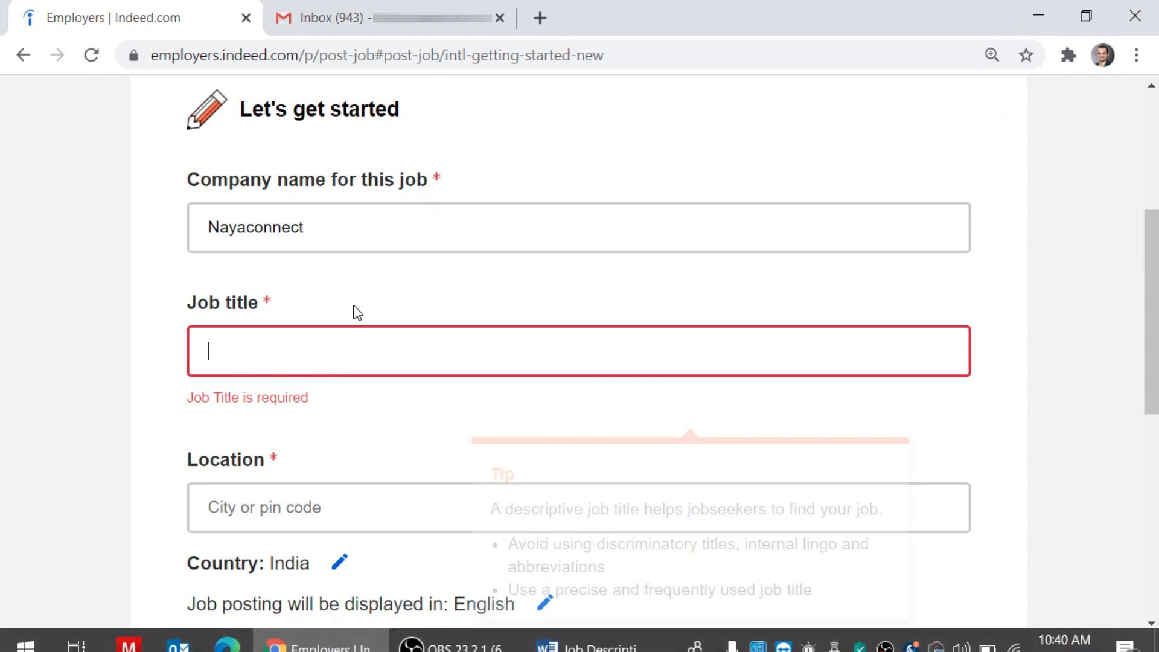
# Paste 'Tele Sales Executive' as the job title and dismiss the title suggestions
pyautogui.hotkey('ctrl', 'v')
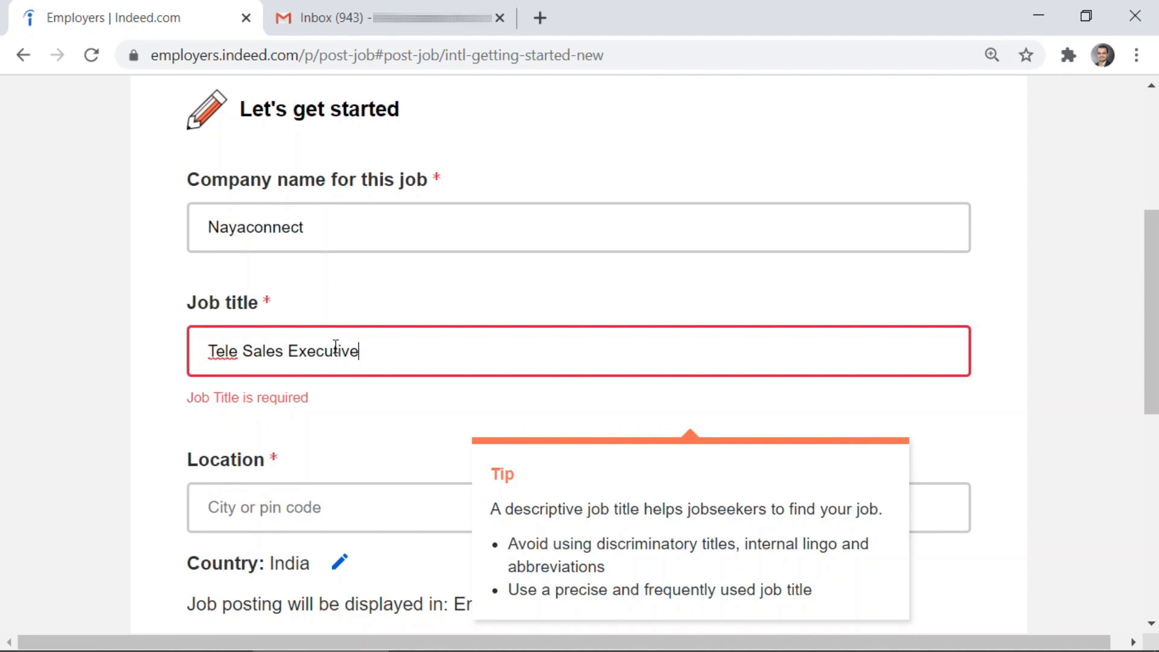
pyautogui.scroll(-3, 91, 410)
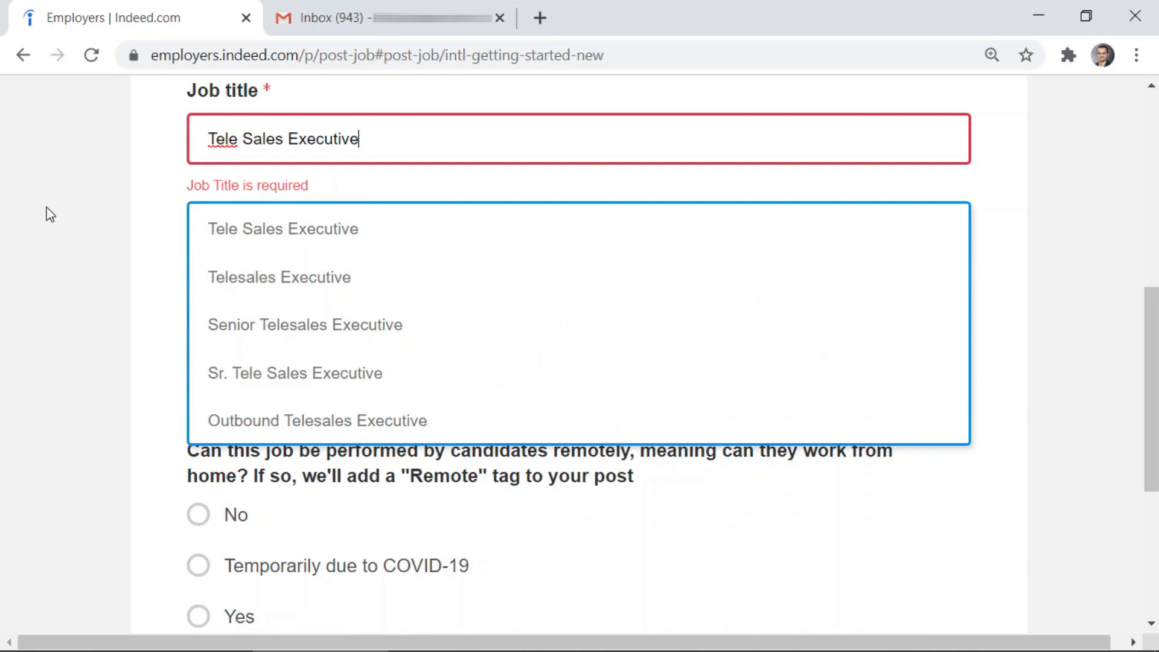
pyautogui.click(56, 233)
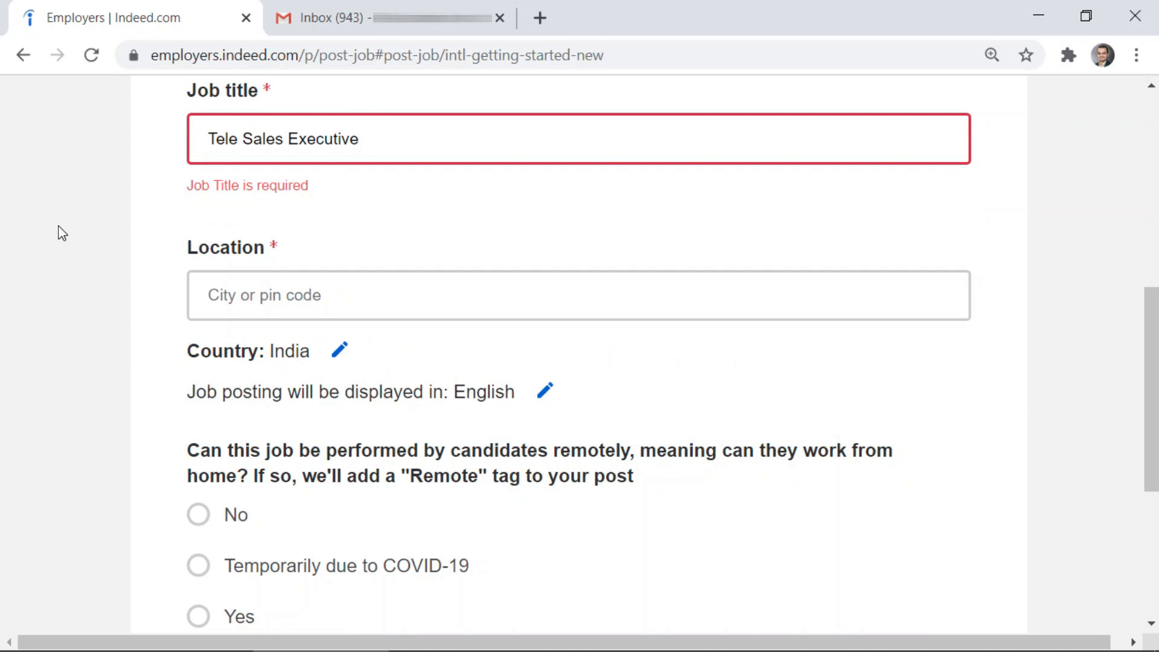
# Enter Mumbai as the job location after reloading, and continue to Step 2
pyautogui.click(230, 266)
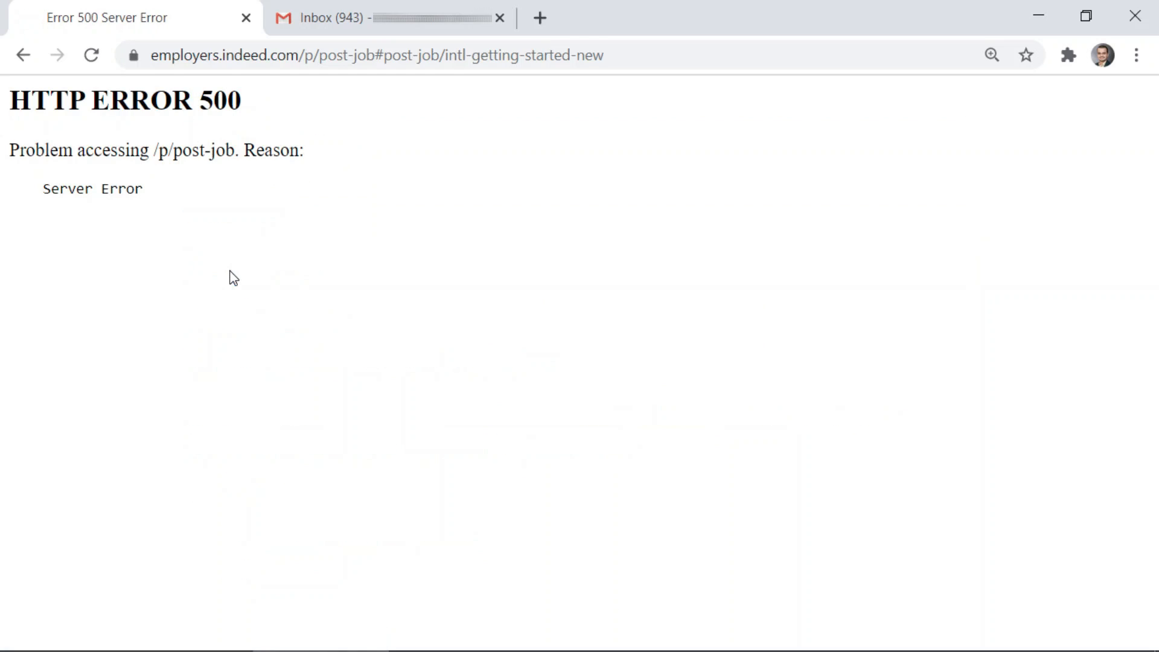
pyautogui.click(100, 58)
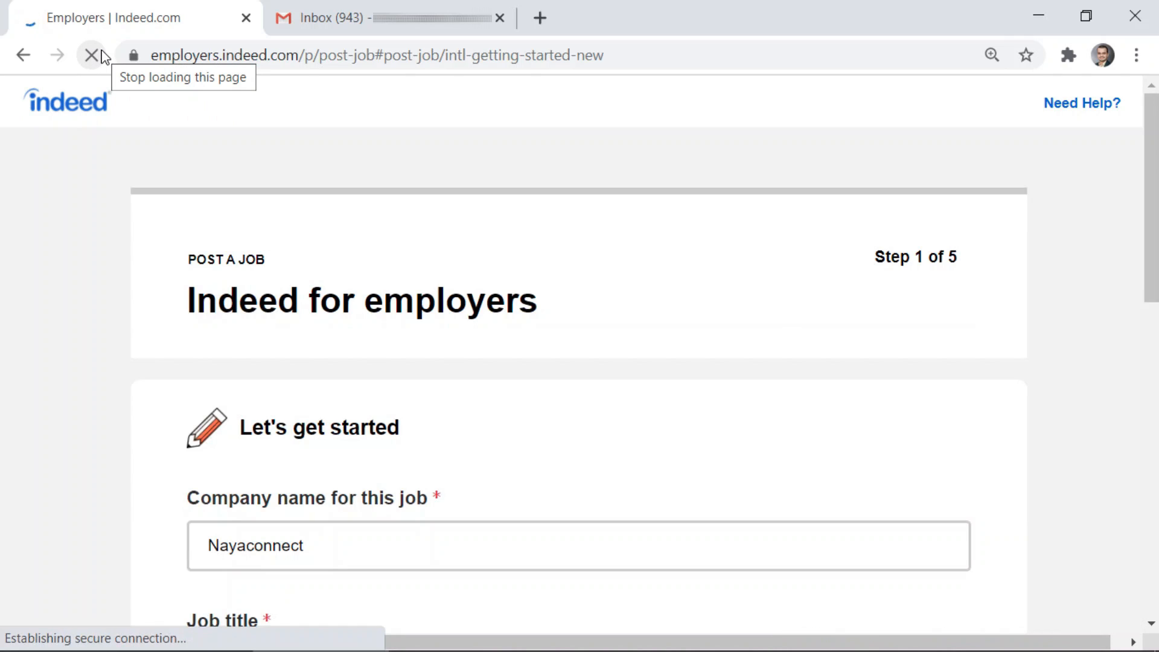
pyautogui.scroll(-5, 160, 300)
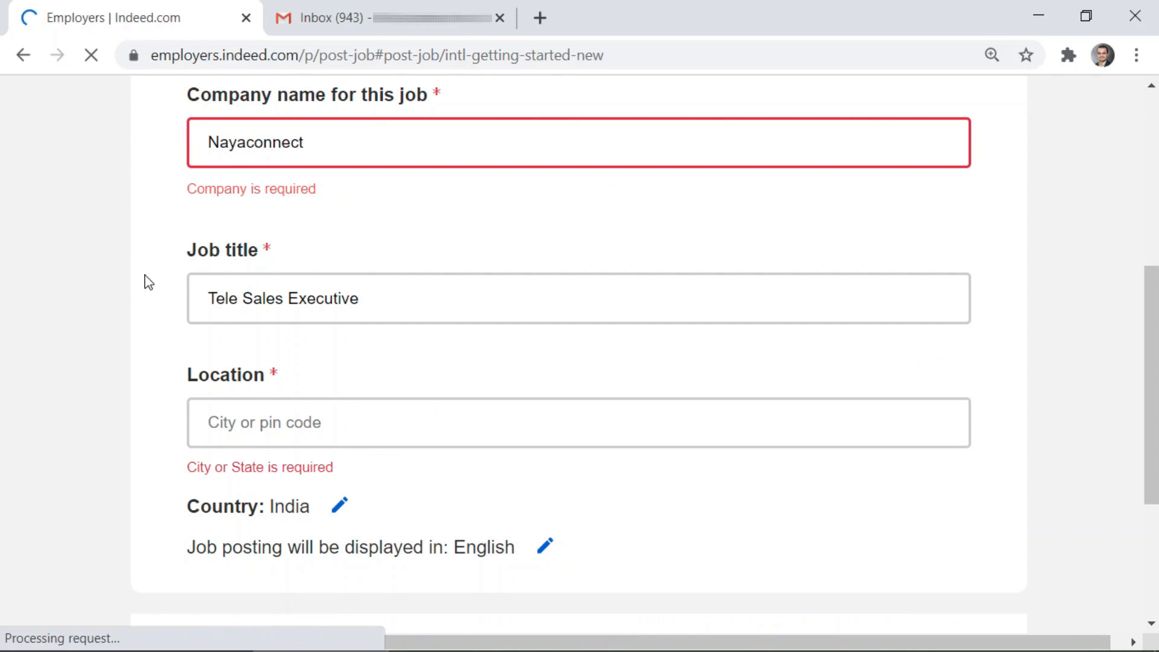
pyautogui.scroll(-2, 151, 284)
pyautogui.click(229, 318)
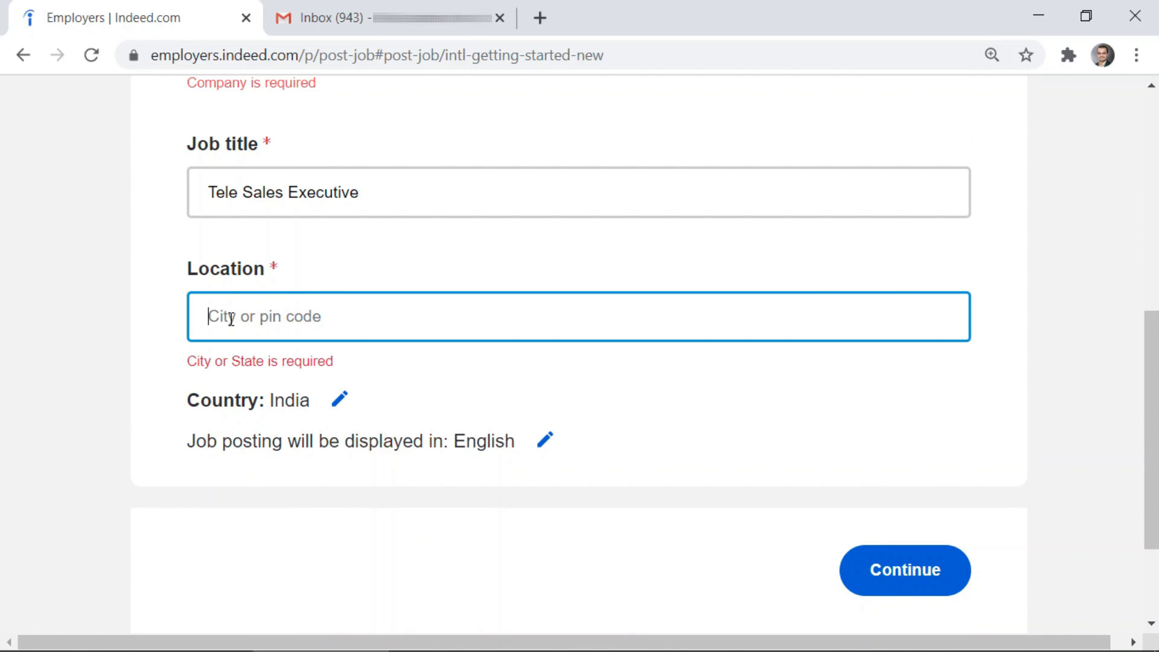
pyautogui.write('Mumbai')
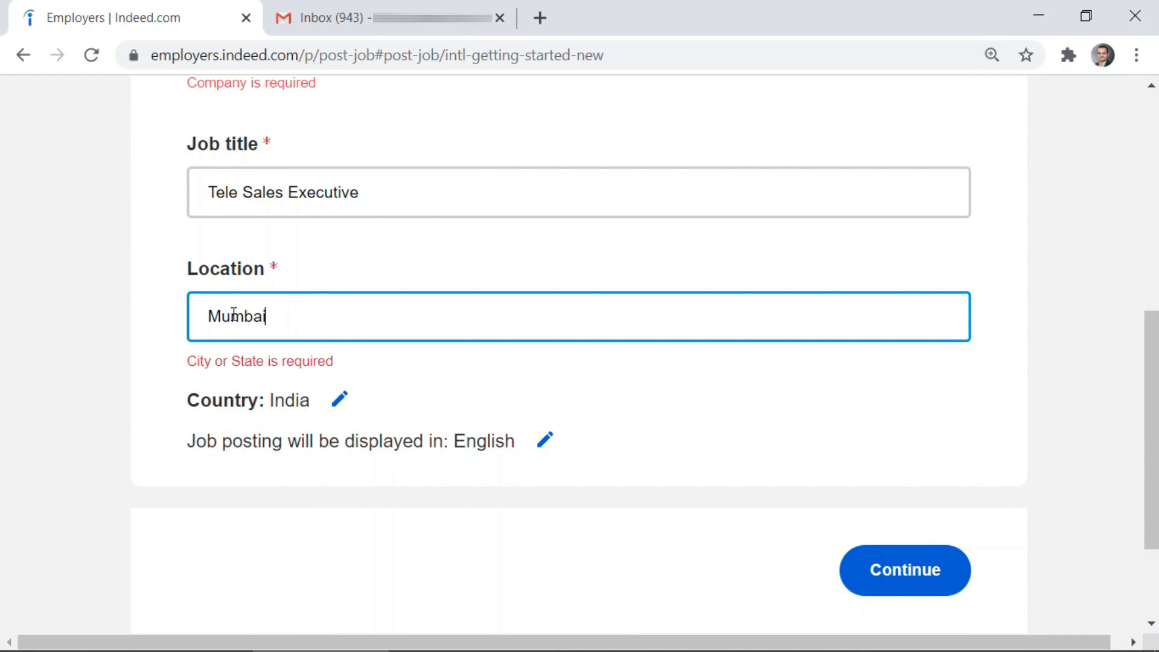
pyautogui.click(897, 566)
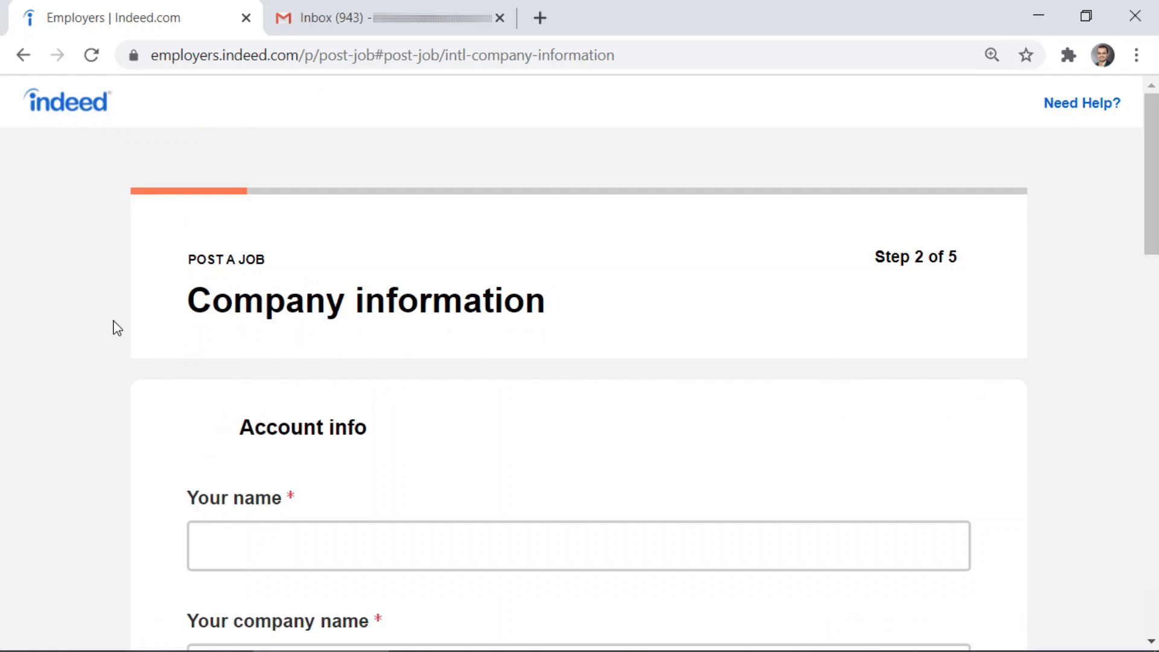
# Enter the account holder's full name in the Your name field
pyautogui.scroll(-3, 222, 312)
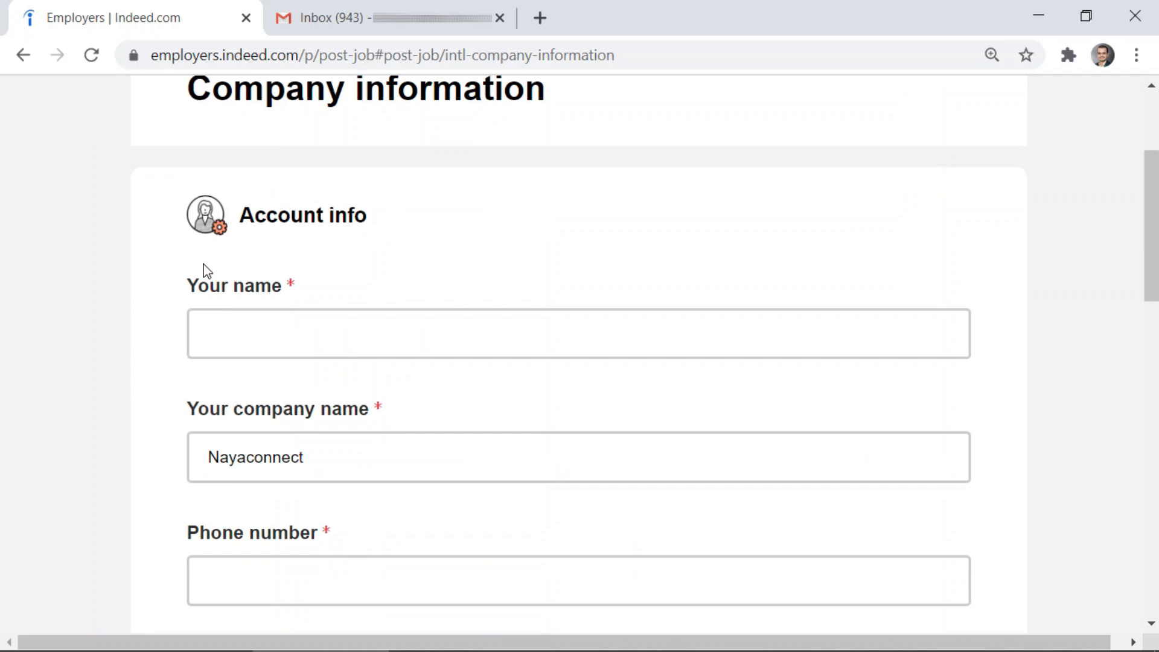
pyautogui.scroll(3, 206, 268)
pyautogui.scroll(-3, 204, 263)
pyautogui.click(275, 328)
pyautogui.click(275, 323)
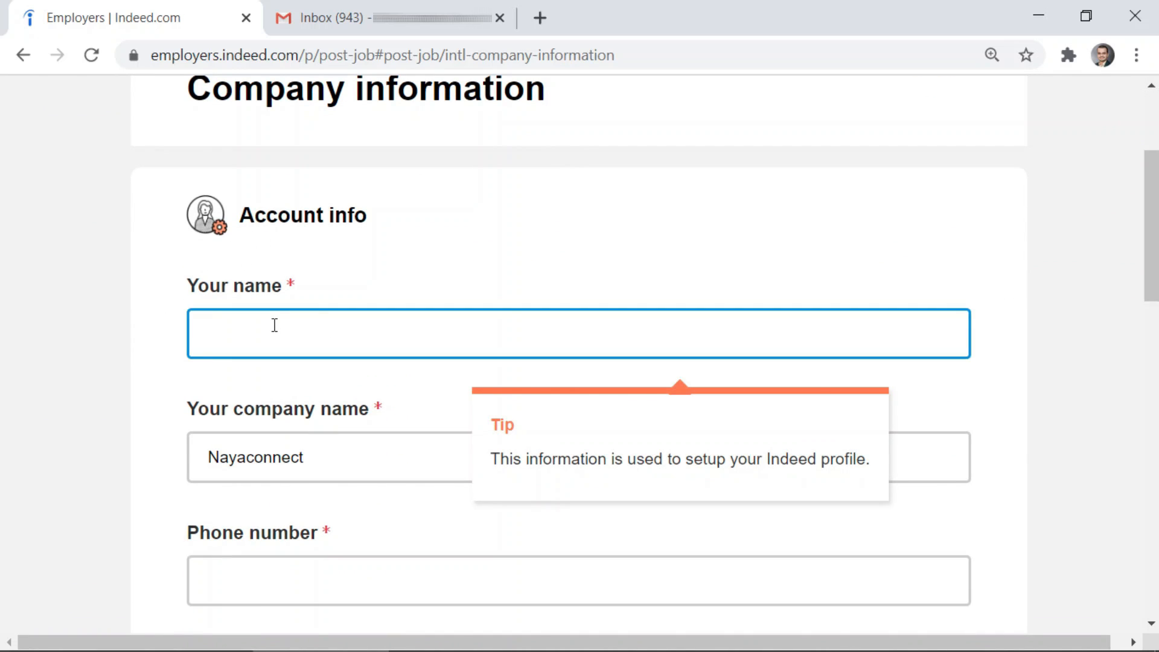
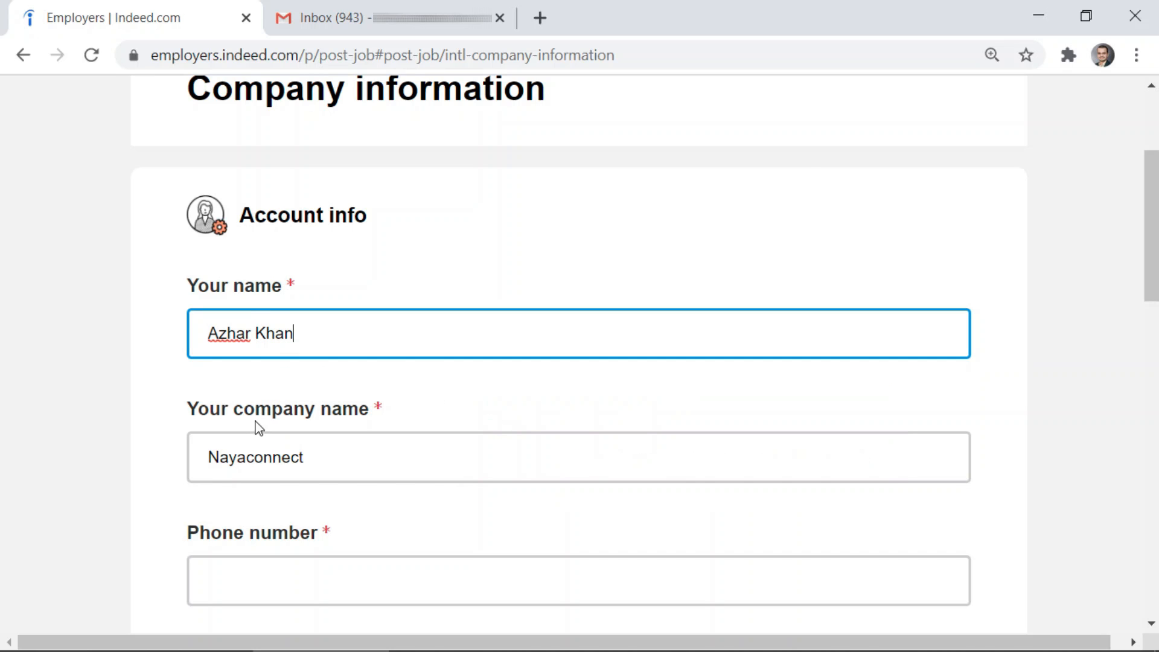
pyautogui.click(207, 398)
# Enter the contact phone number in the Phone number field
pyautogui.scroll(-3, 204, 400)
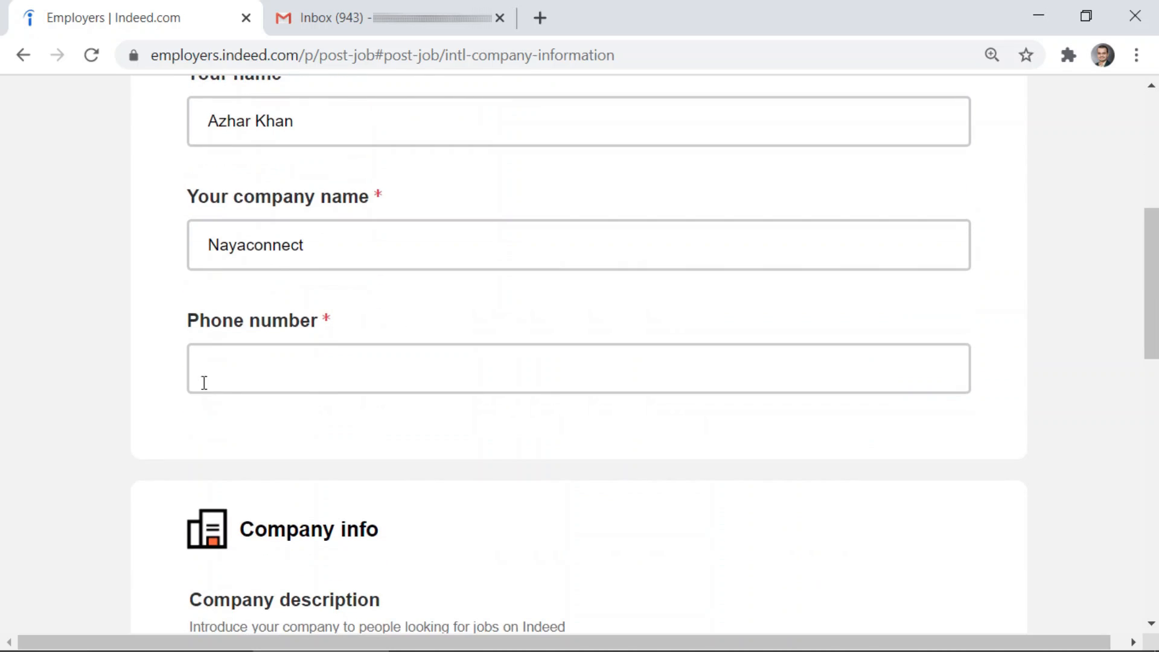
pyautogui.click(206, 347)
pyautogui.write('*****')
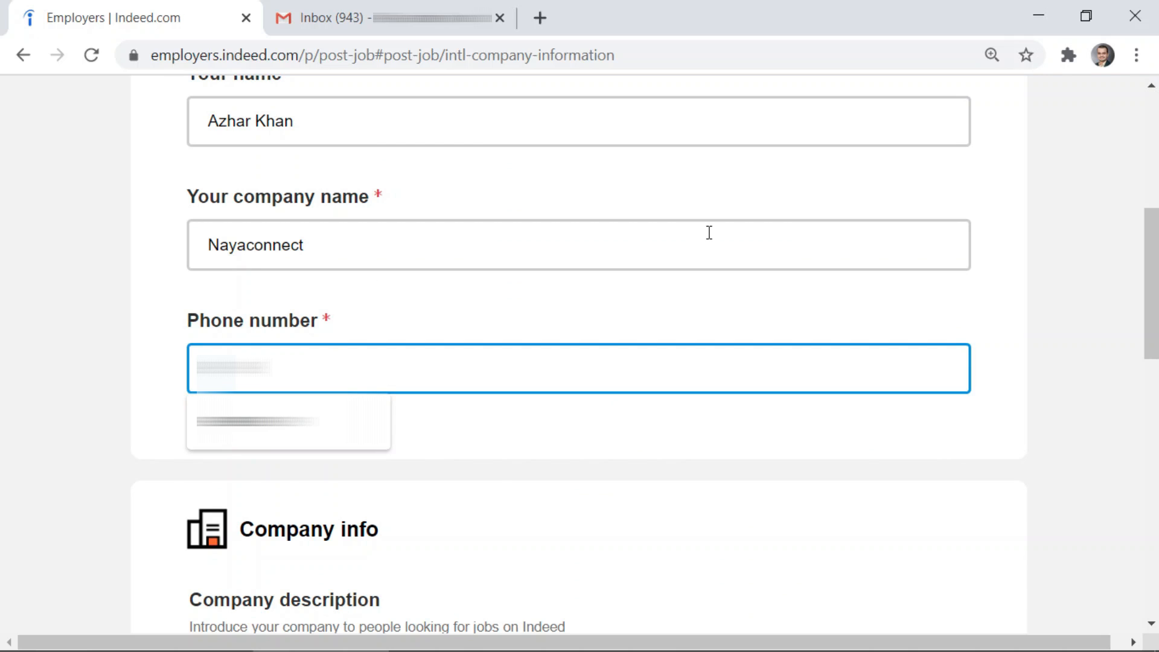
pyautogui.write('******')
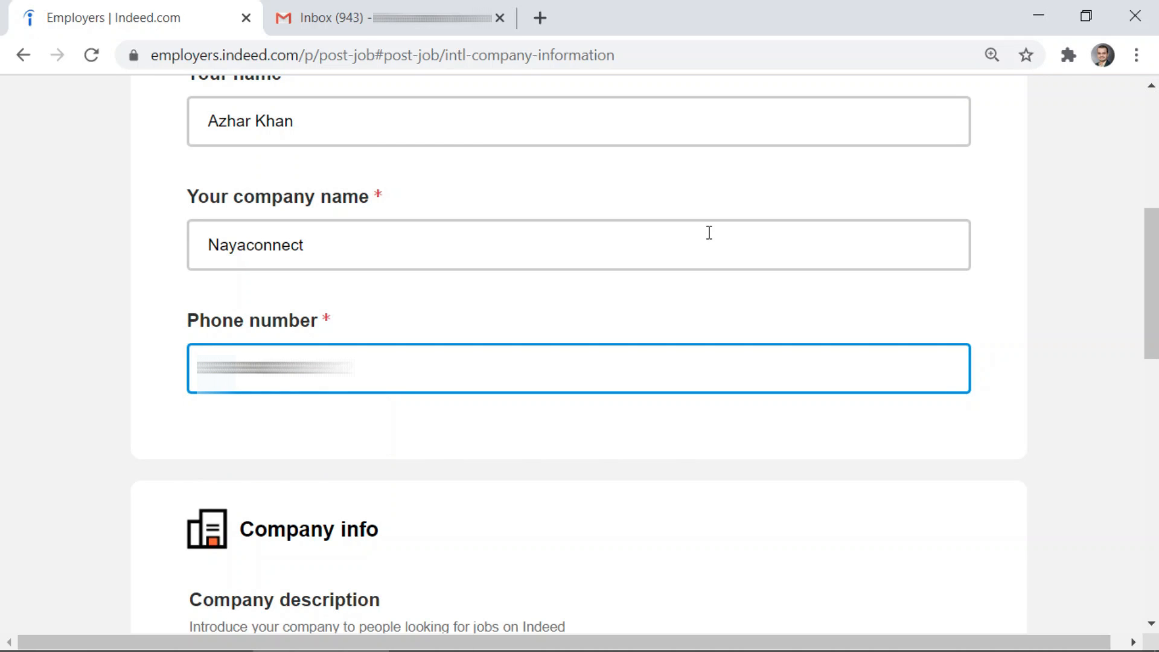
pyautogui.rightClick(578, 225)
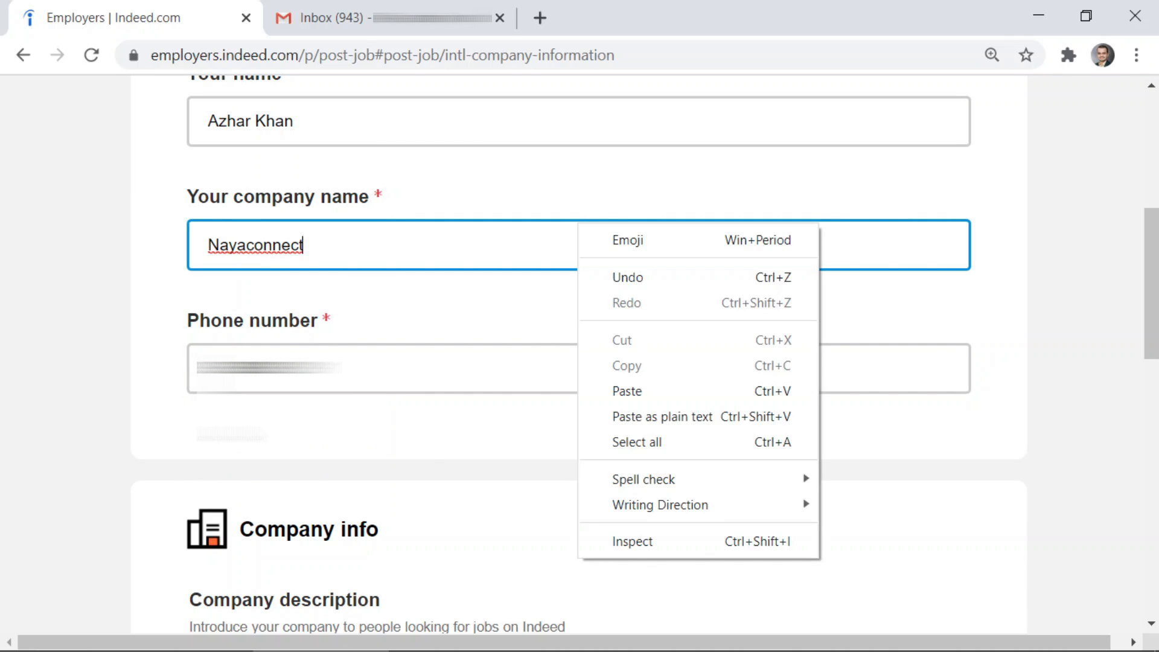
pyautogui.scroll(-6, 211, 428)
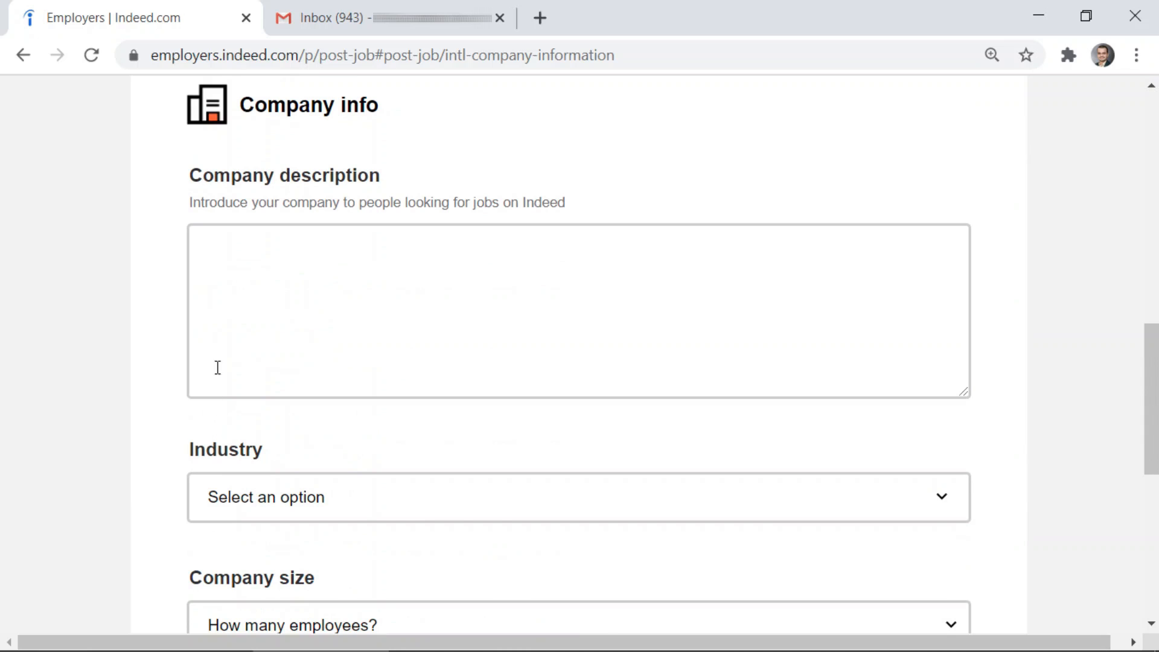
# Write 'This is recruitment consultancy.' in the Company description box, fixing typos
pyautogui.click(217, 367)
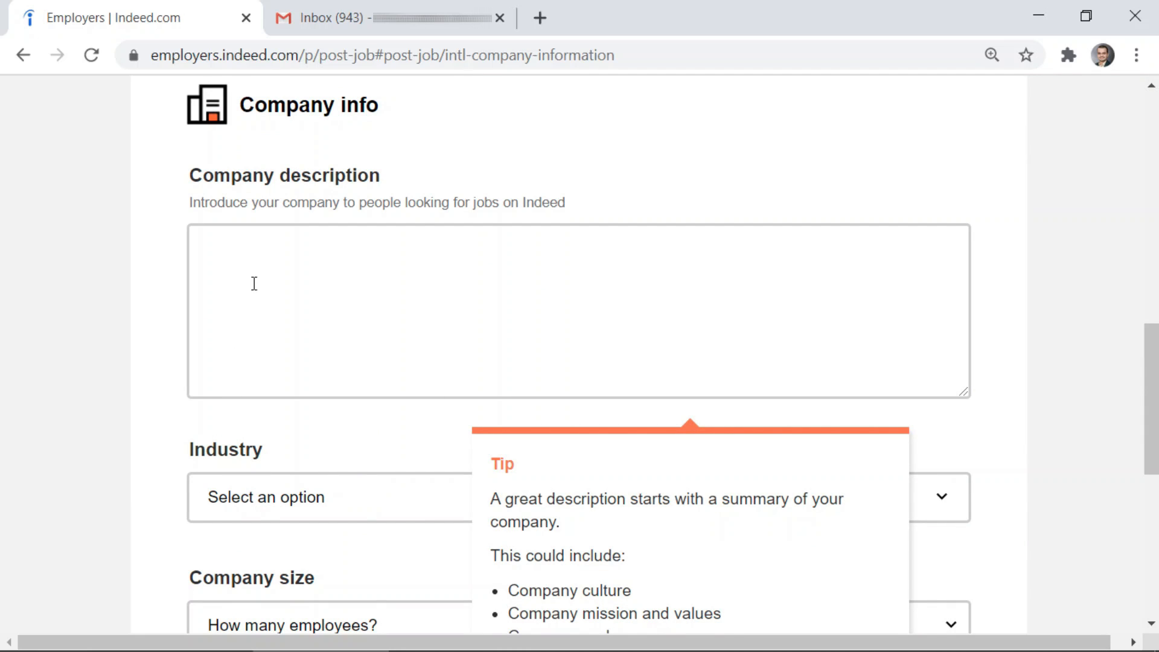
pyautogui.write('This is ')
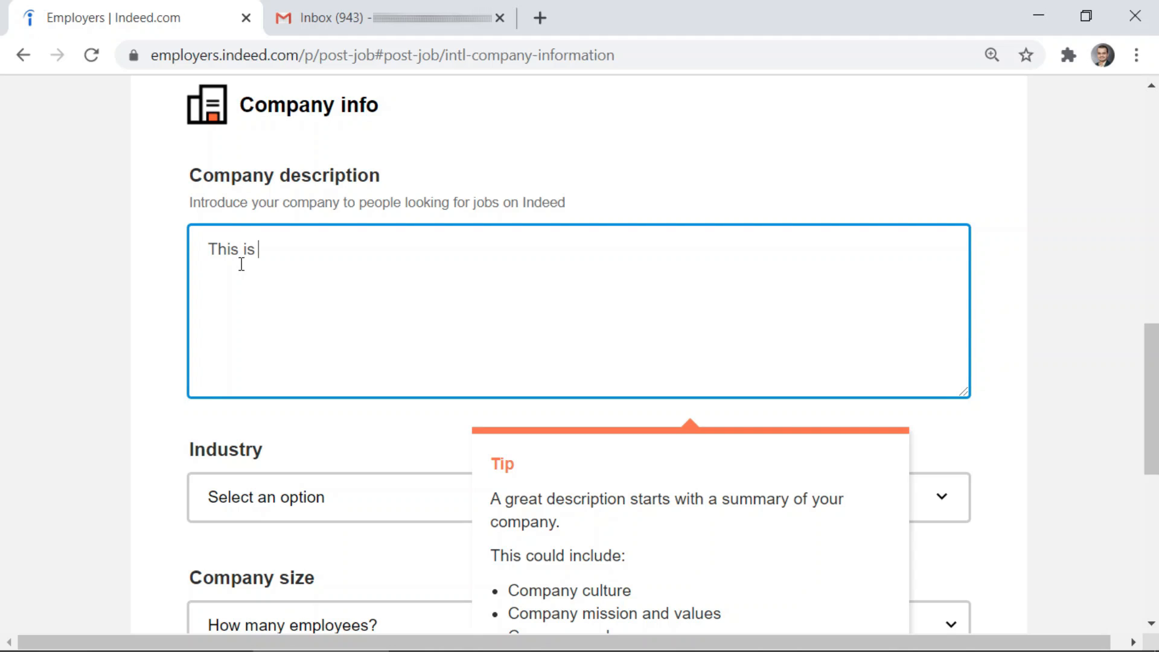
pyautogui.write('recruitment consult')
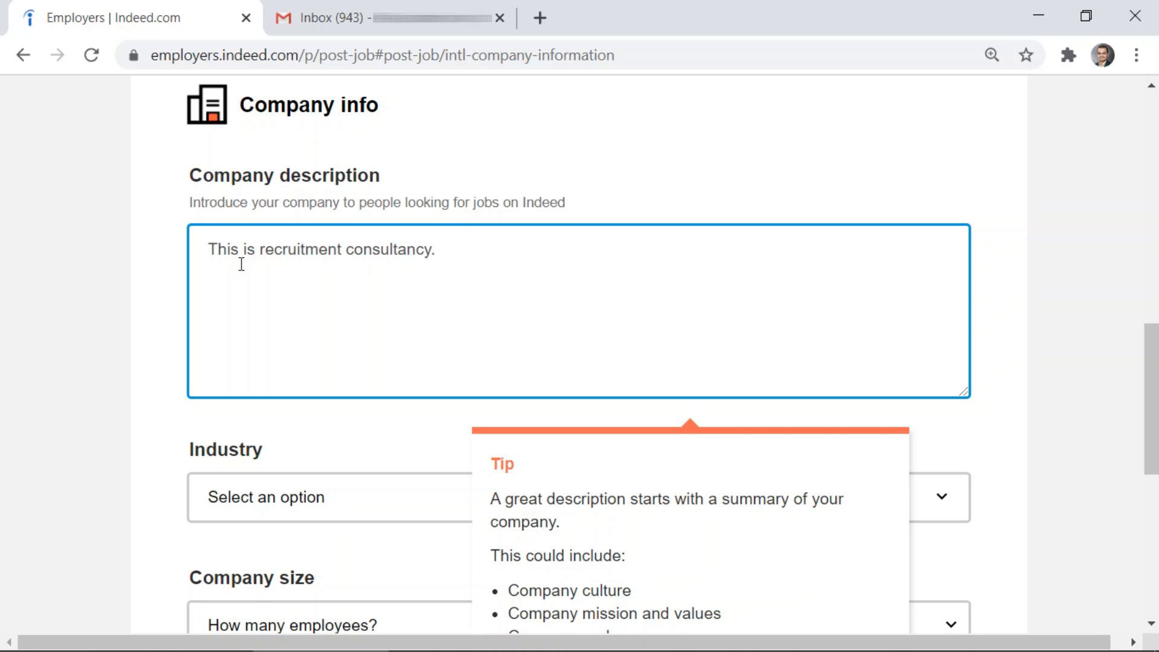
pyautogui.write('ancy.')
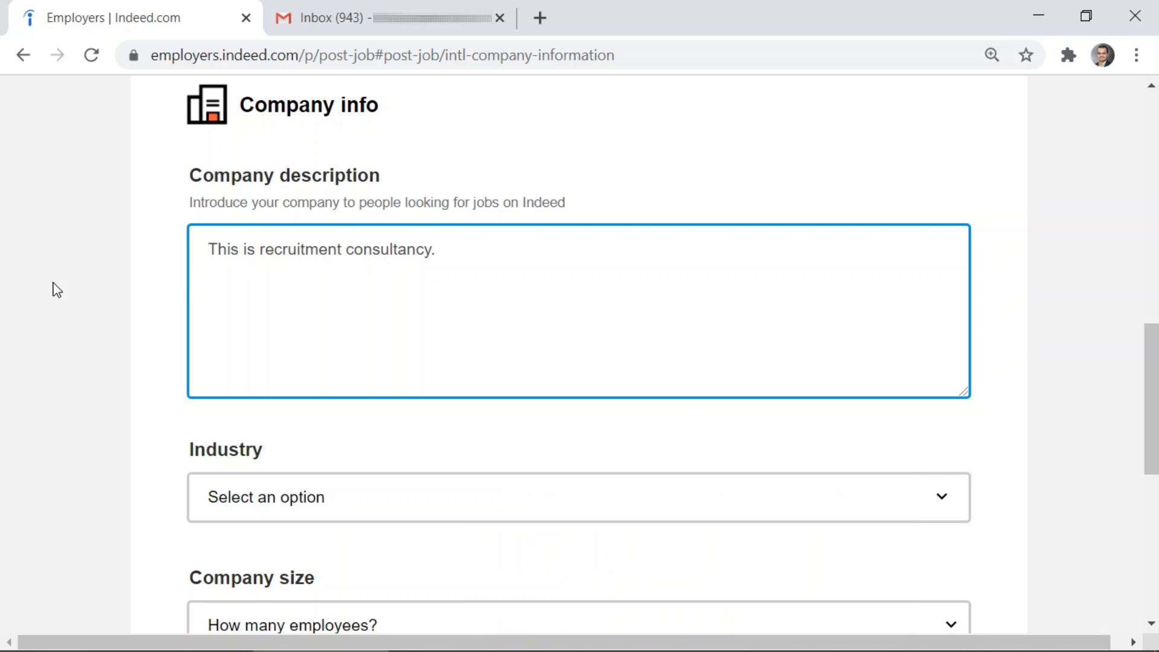
pyautogui.scroll(-5, 57, 285)
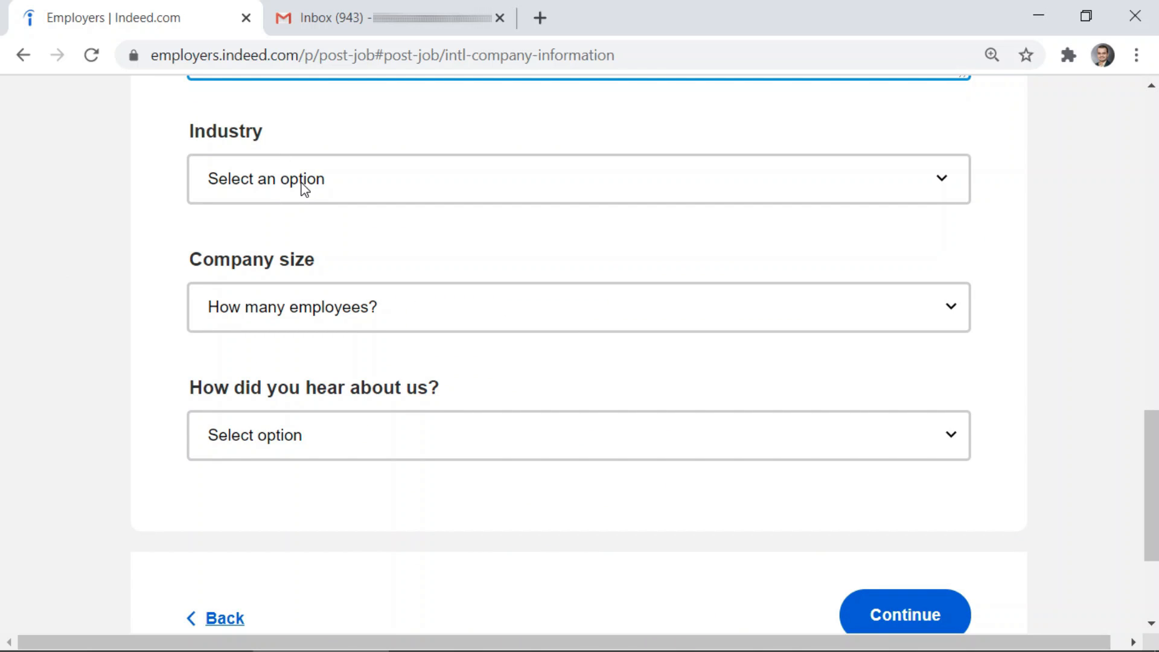
# Set the company industry to Human Resources and Staffing
pyautogui.click(308, 190)
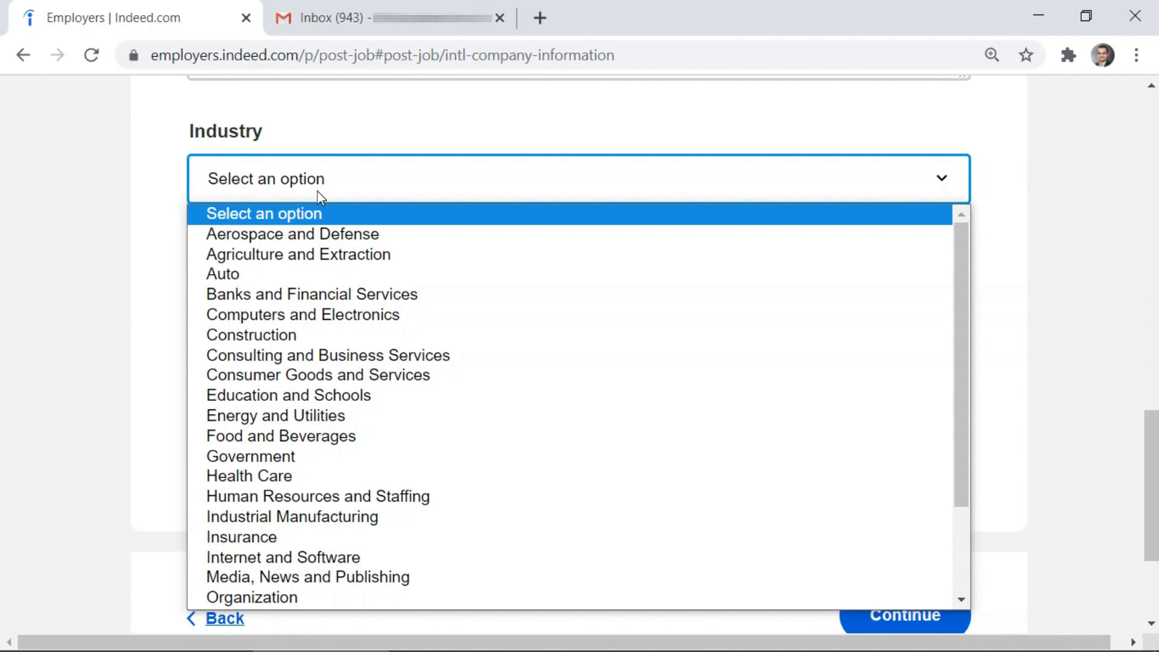
pyautogui.click(386, 501)
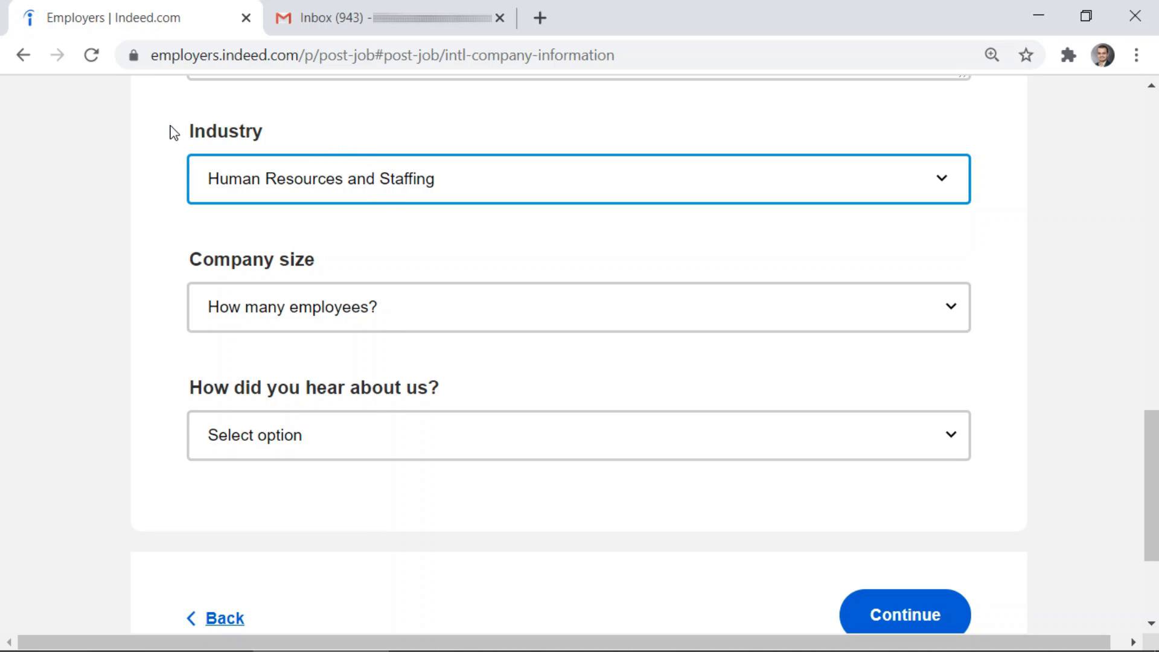
pyautogui.scroll(6, 451, 194)
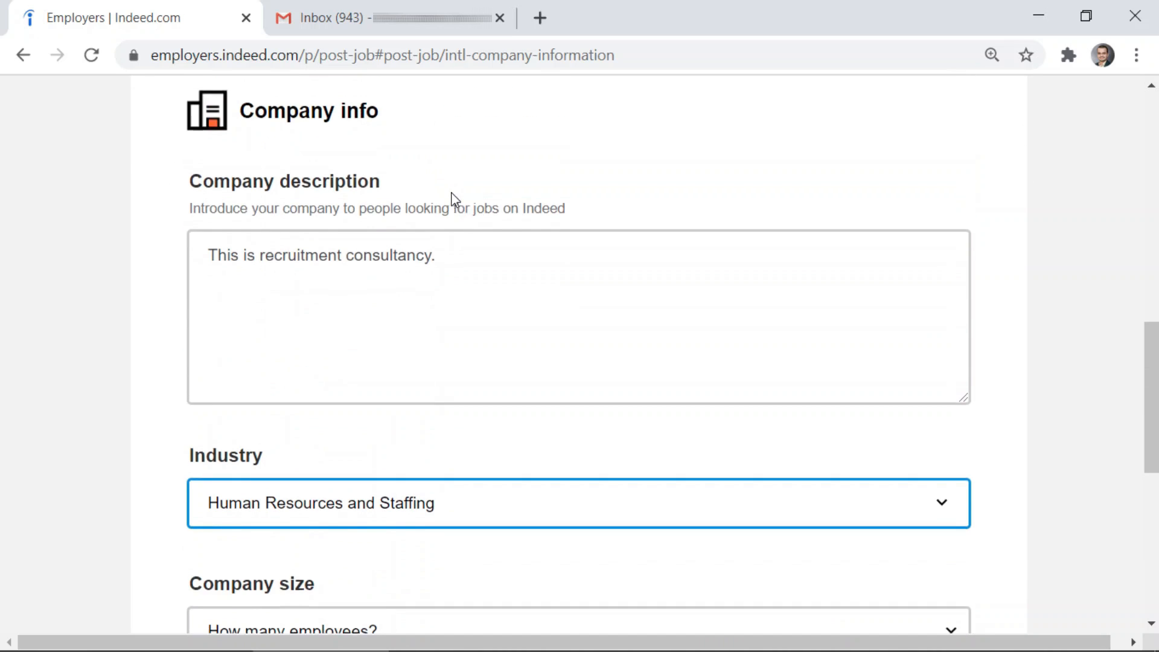
pyautogui.scroll(-5, 321, 331)
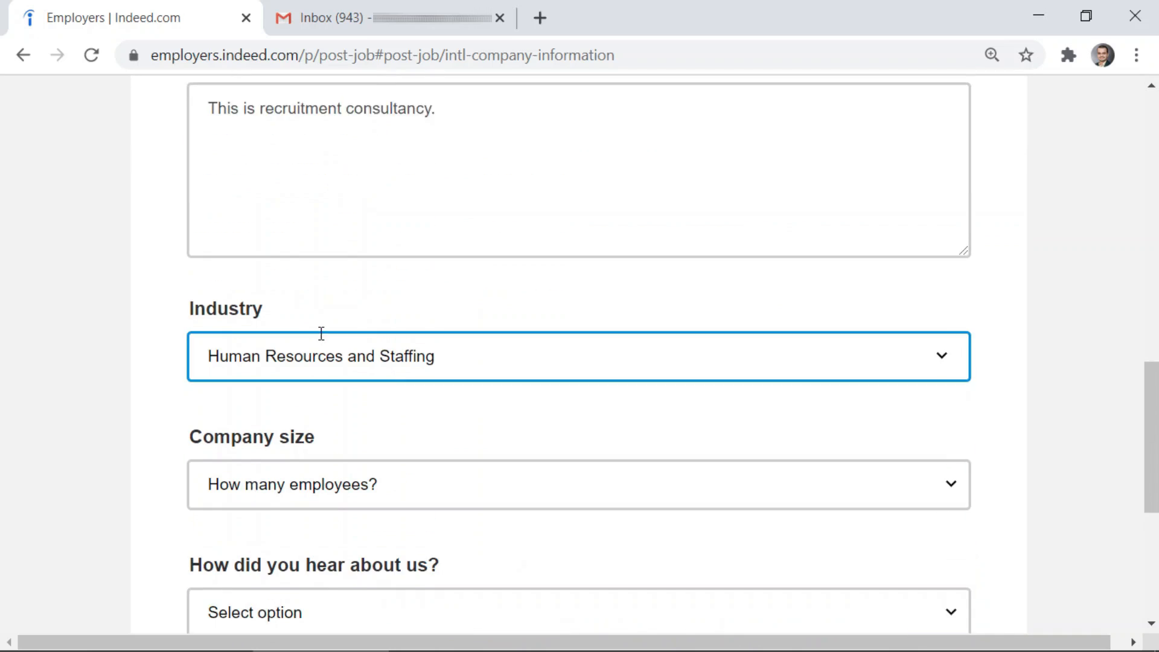
pyautogui.scroll(-2, 322, 340)
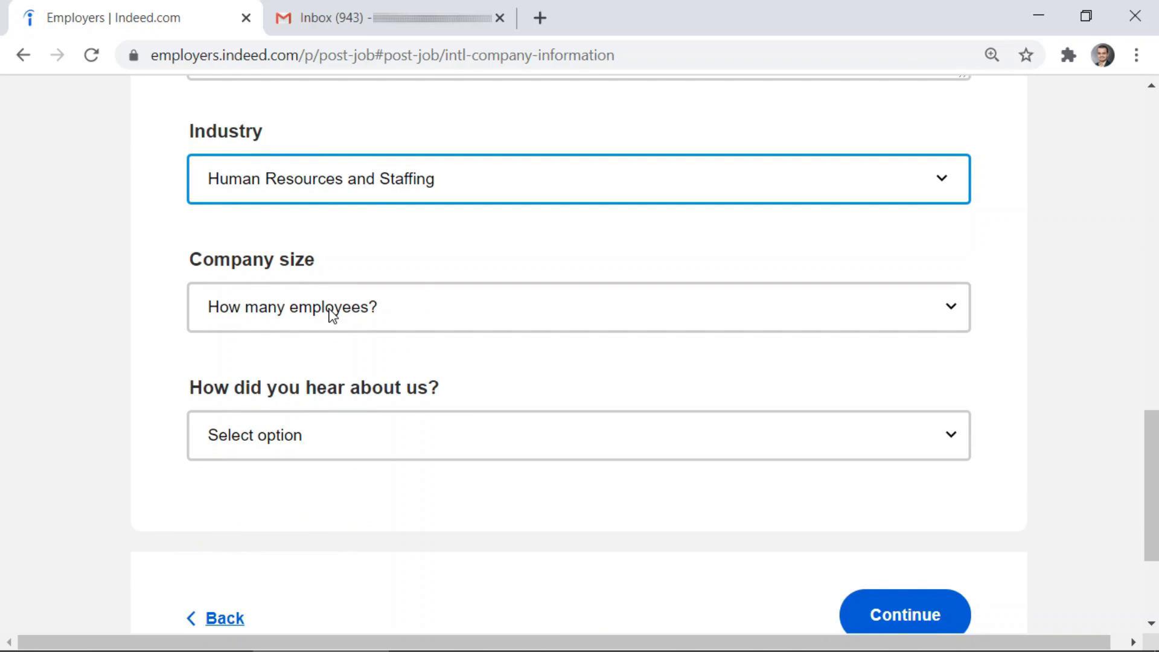
# Set company size to 1 - 49 and answer the referral question with Other
pyautogui.click(330, 311)
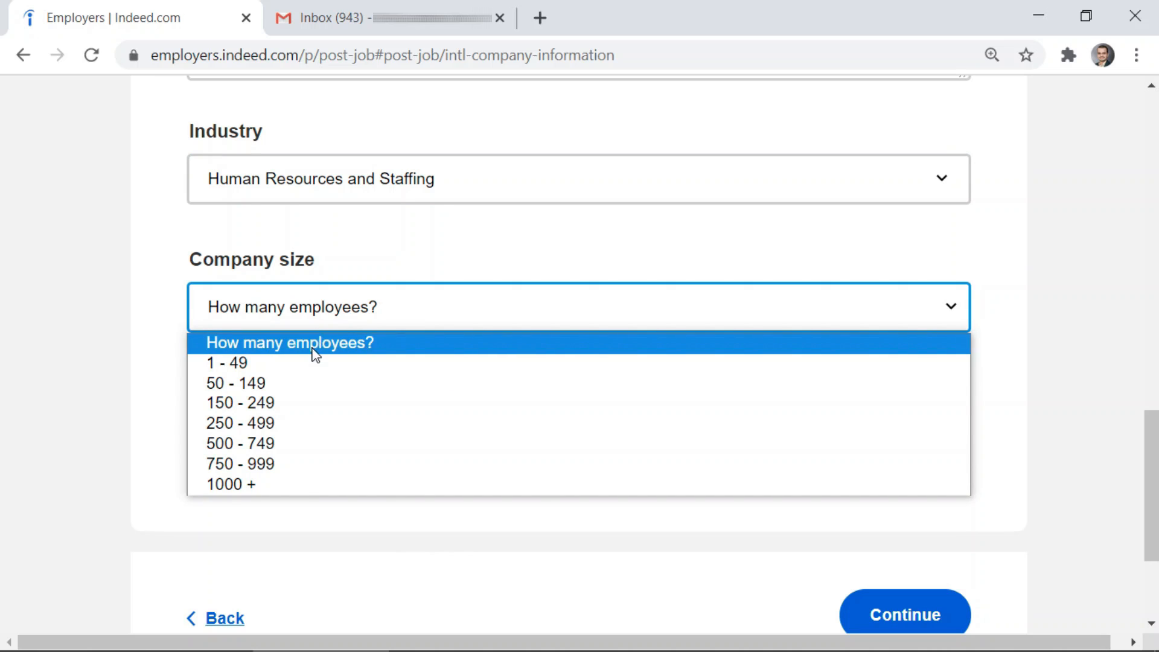
pyautogui.click(313, 362)
pyautogui.scroll(-2, 173, 362)
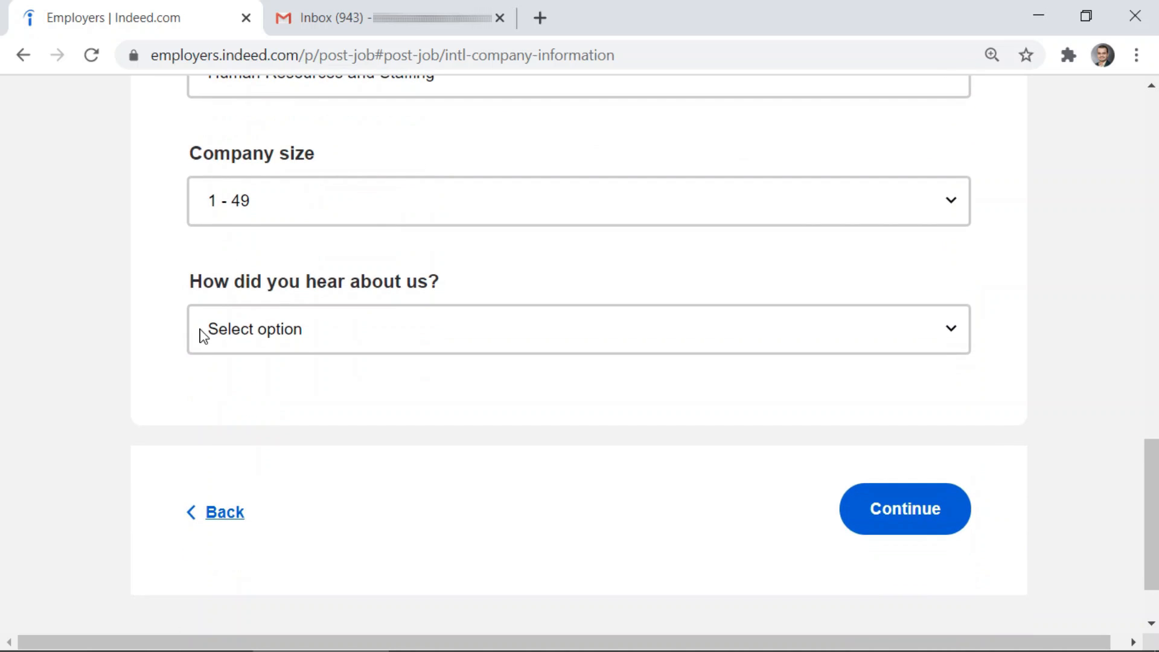
pyautogui.click(311, 335)
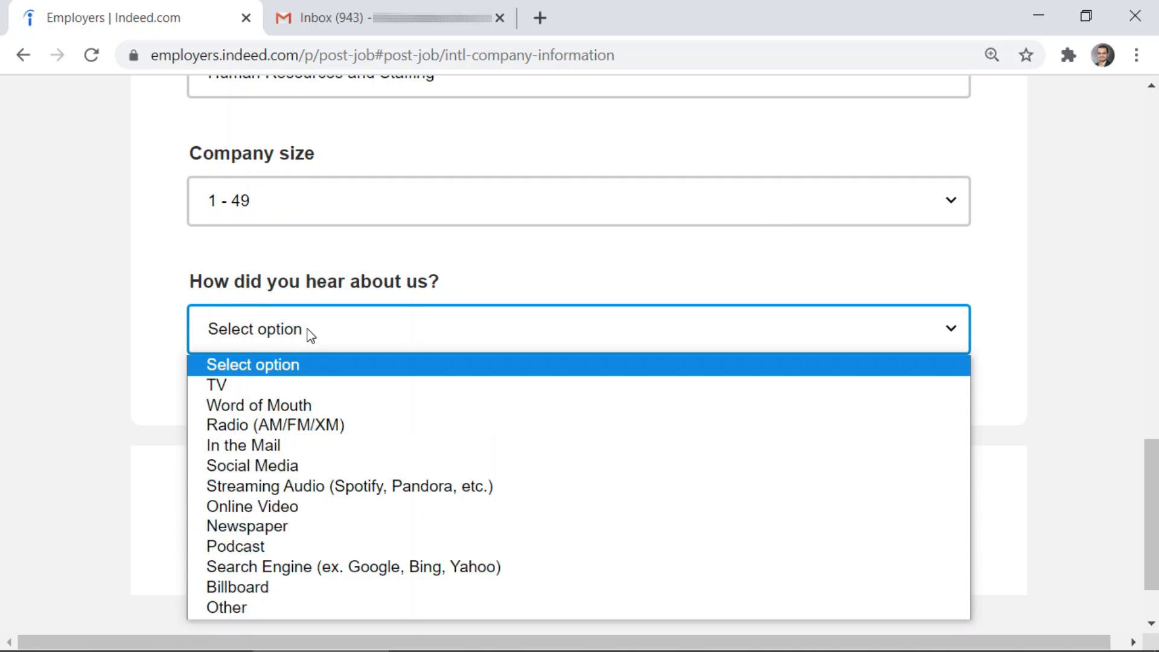
pyautogui.click(295, 610)
# Submit the company information and advance to Step 3, Job details
pyautogui.scroll(5, 187, 256)
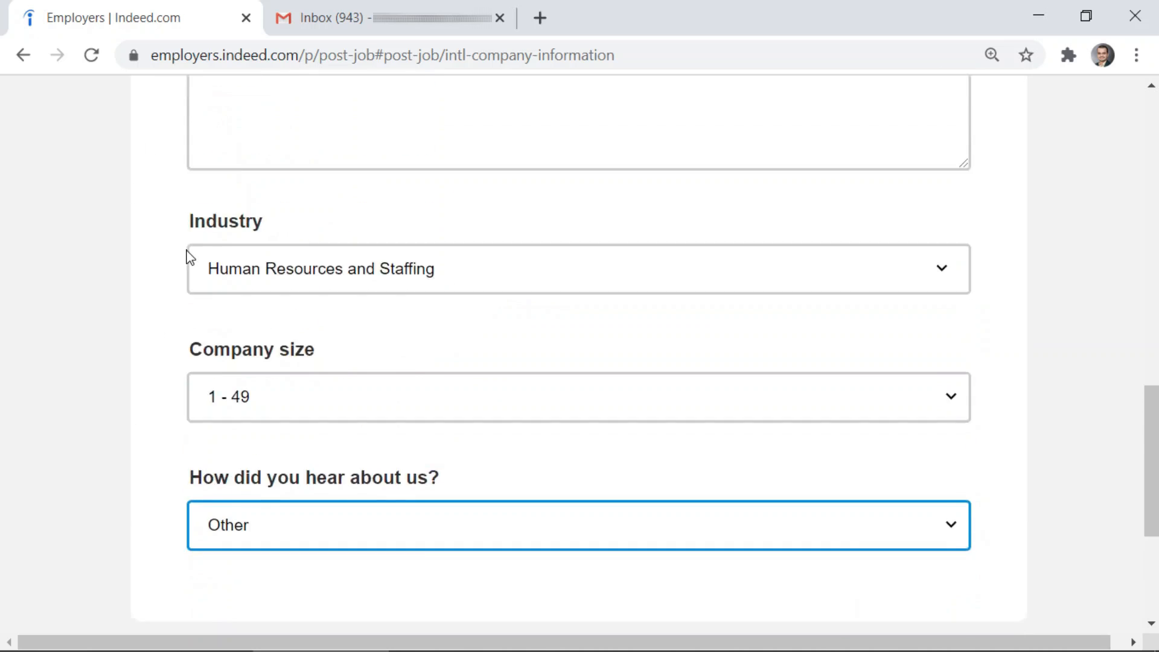
pyautogui.scroll(3, 187, 254)
pyautogui.scroll(-6, 187, 251)
pyautogui.scroll(3, 188, 241)
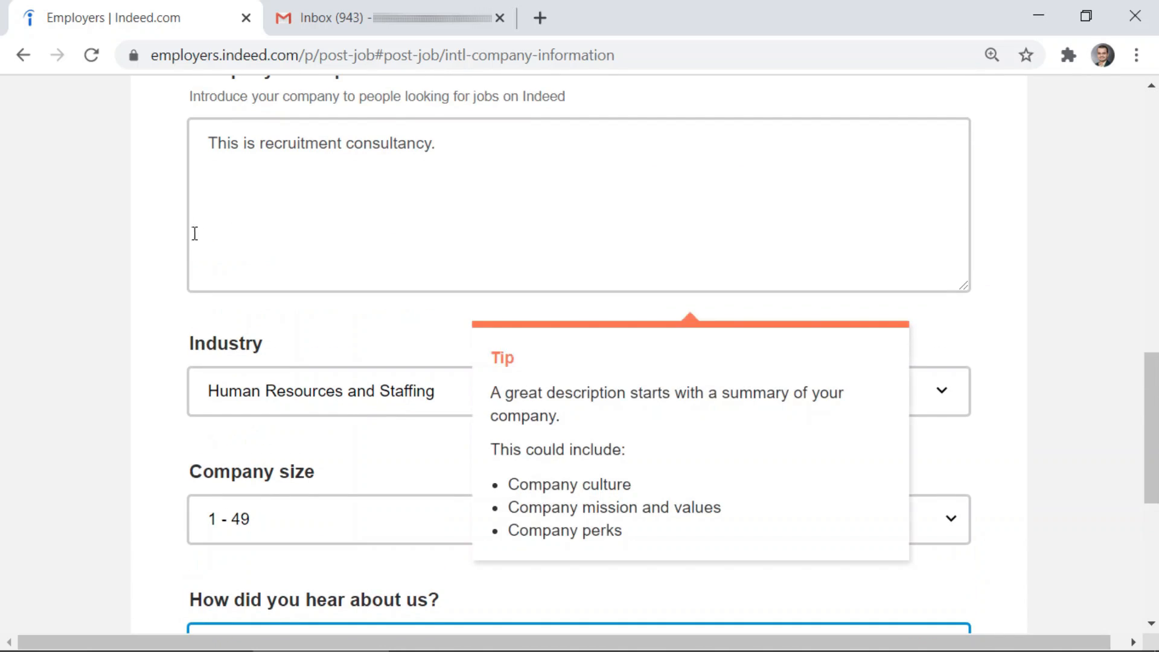
pyautogui.scroll(-5, 184, 259)
pyautogui.scroll(7, 184, 328)
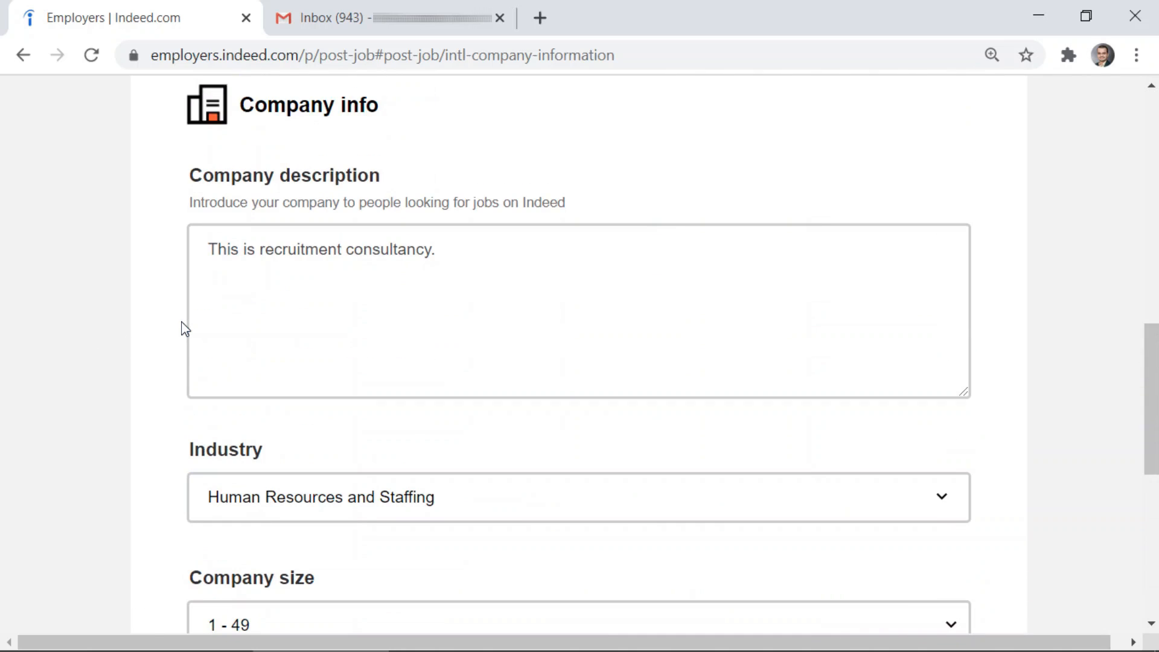
pyautogui.moveTo(350, 240)
pyautogui.scroll(-6, 400, 284)
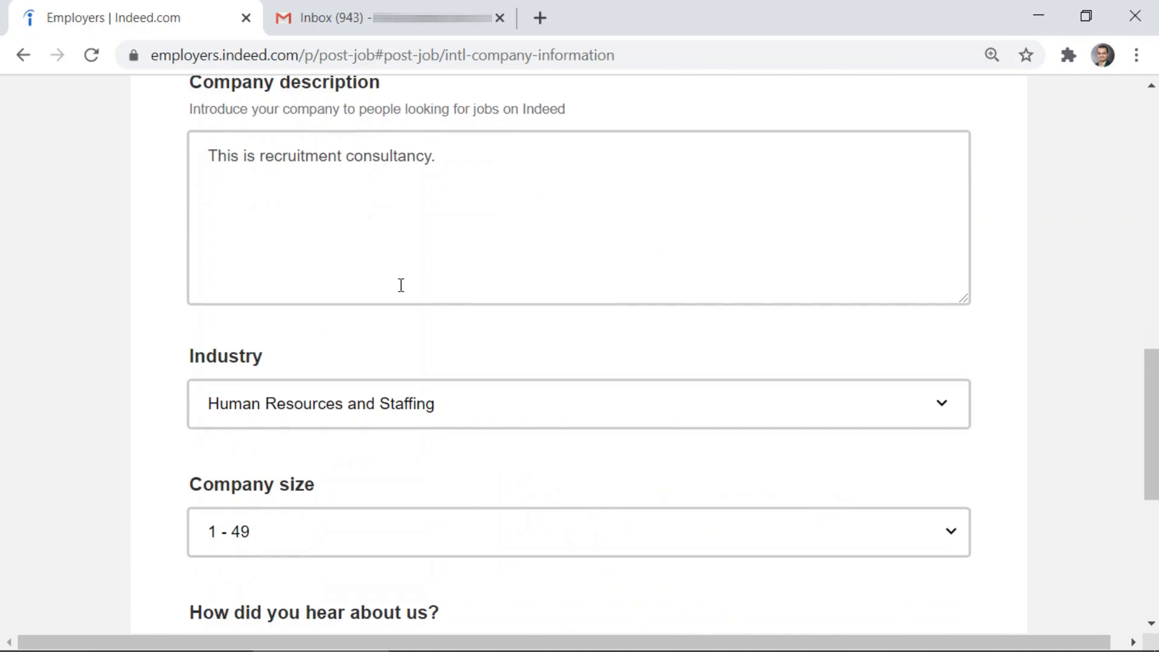
pyautogui.scroll(-3, 397, 304)
pyautogui.click(920, 431)
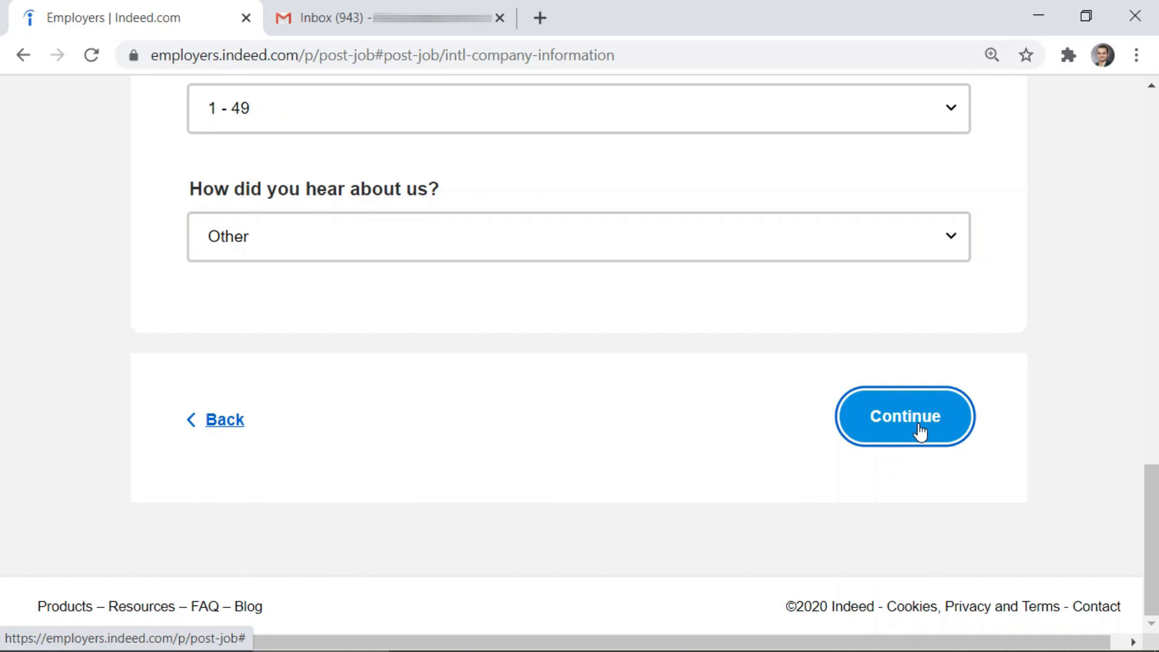
pyautogui.click(920, 431)
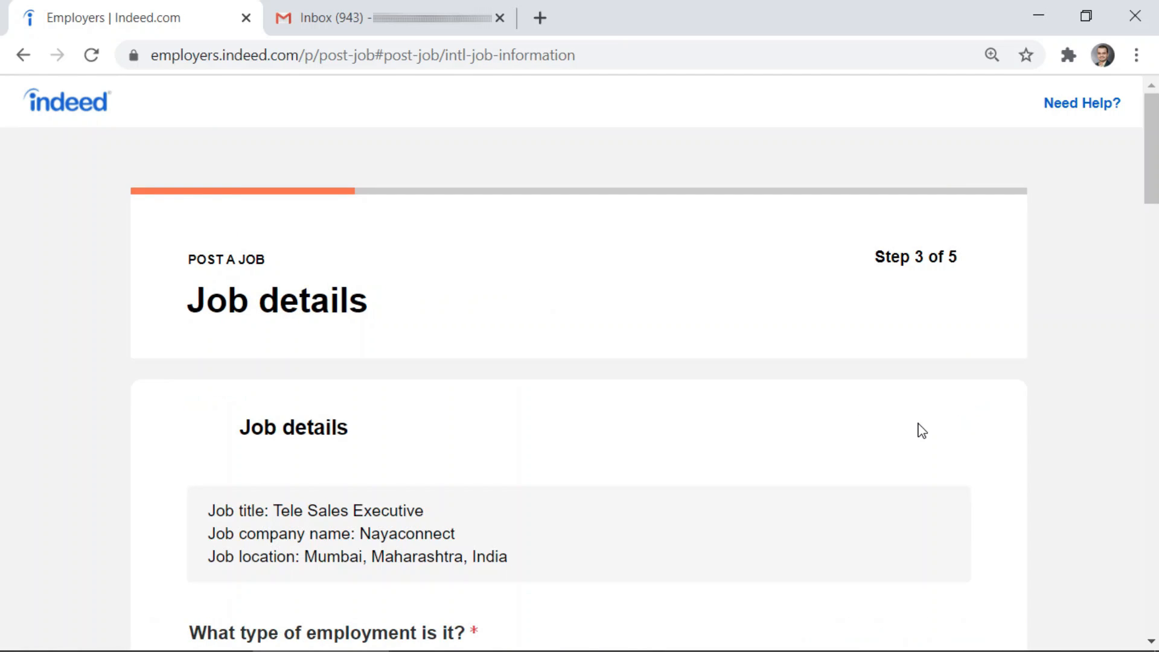
# Set the employment type to Full-time
pyautogui.scroll(-2, 625, 312)
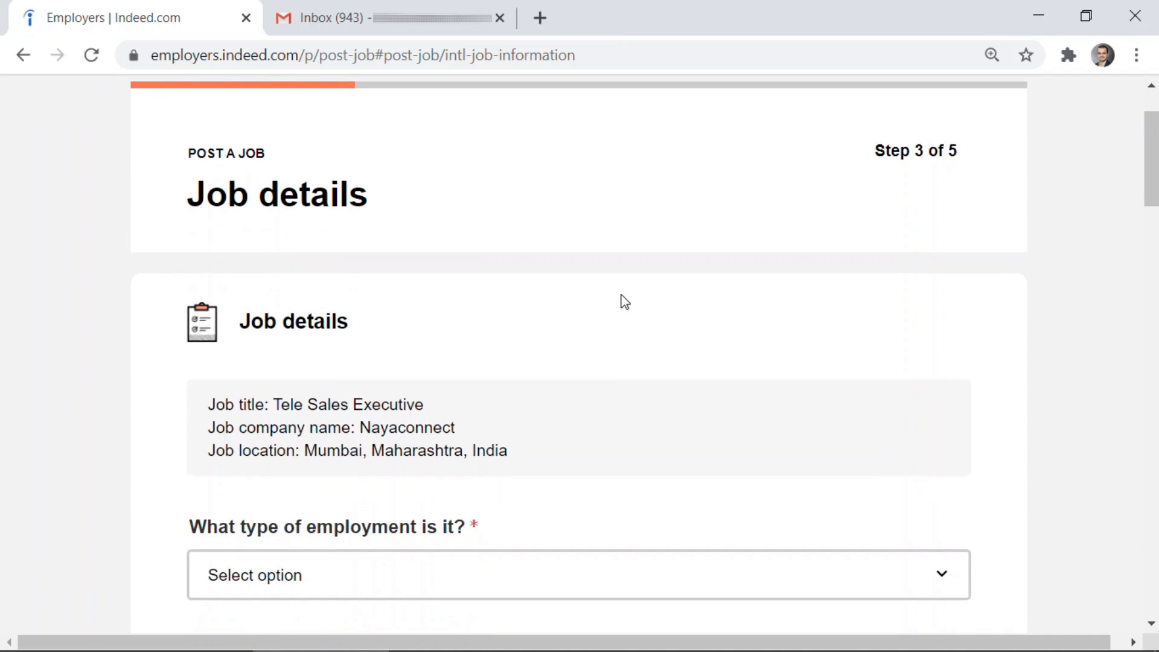
pyautogui.scroll(-3, 625, 301)
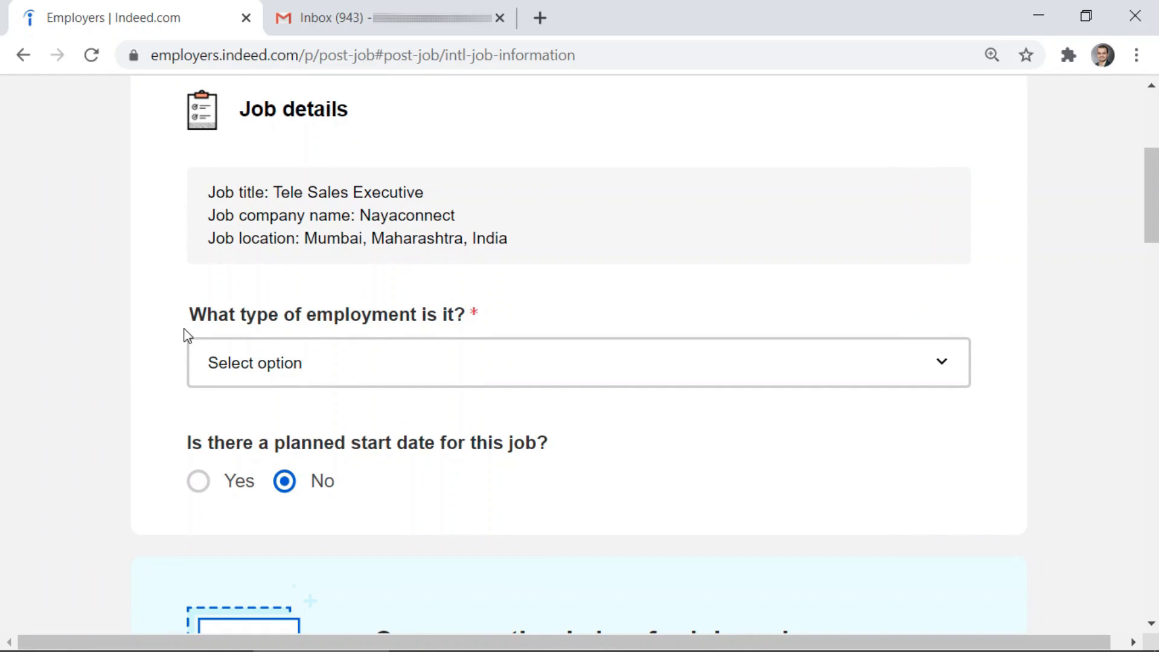
pyautogui.click(834, 363)
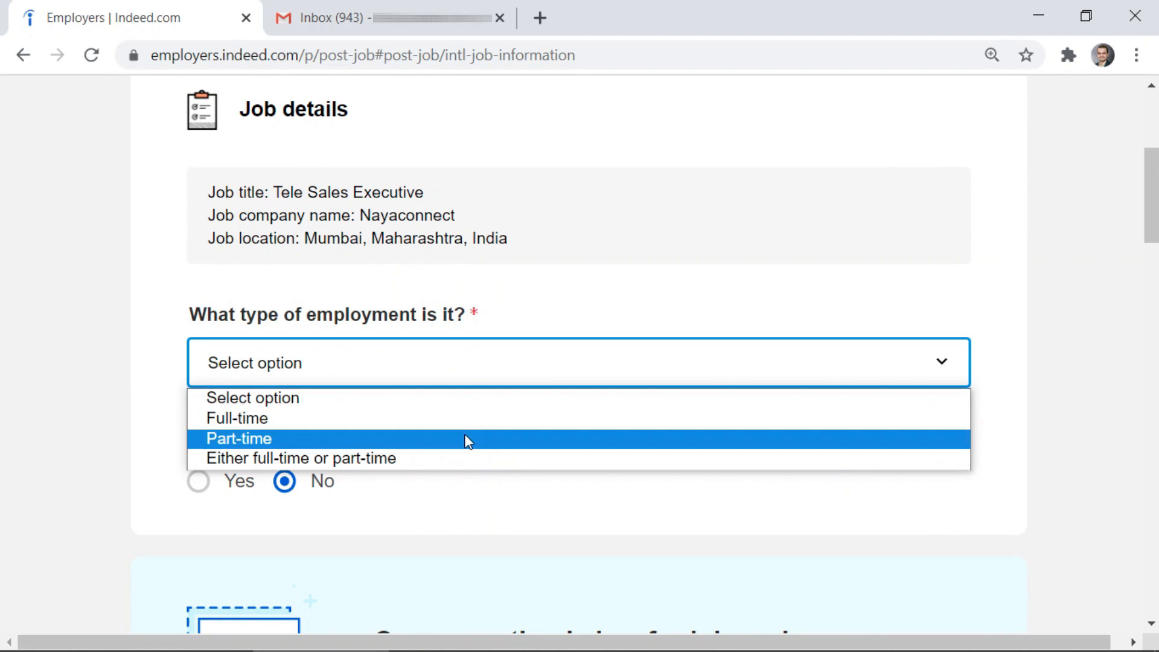
pyautogui.press('Up')
pyautogui.press('Return')
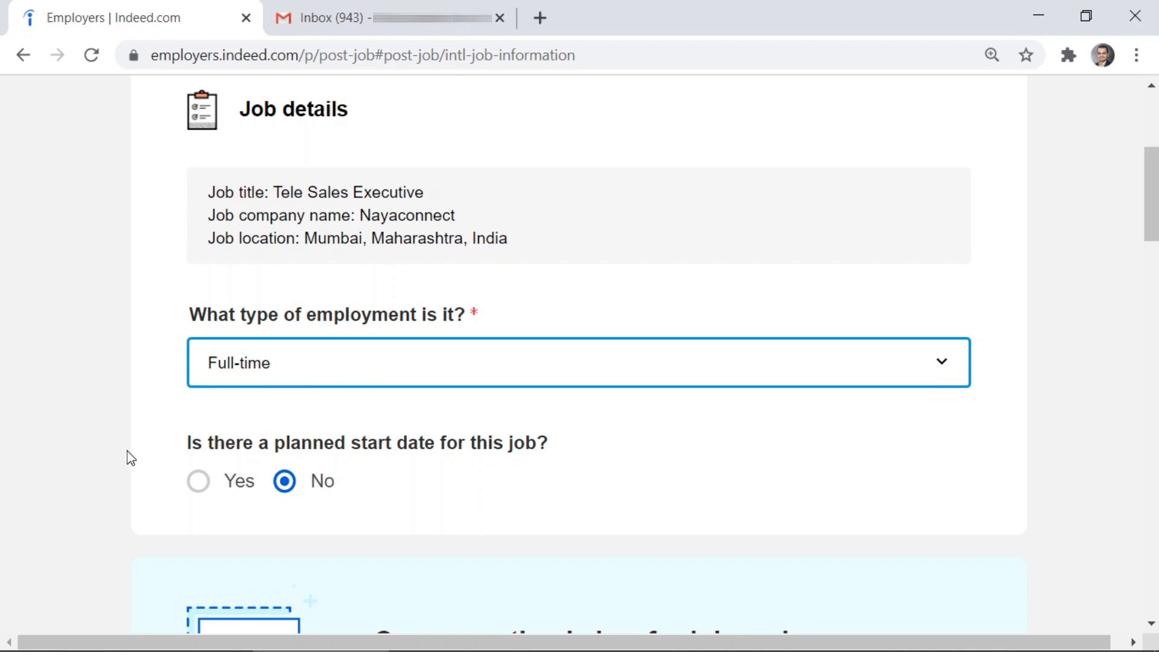
# Mark the job as having no planned start date
pyautogui.scroll(-3, 130, 449)
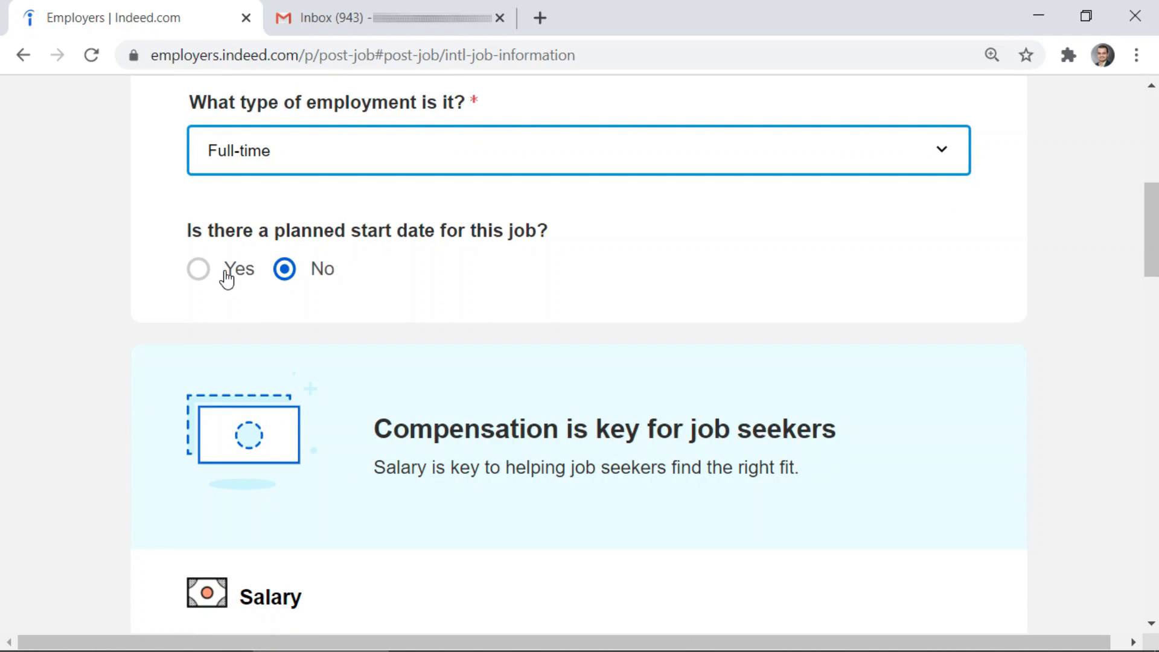
pyautogui.scroll(-2, 225, 274)
pyautogui.scroll(2, 223, 269)
pyautogui.click(198, 281)
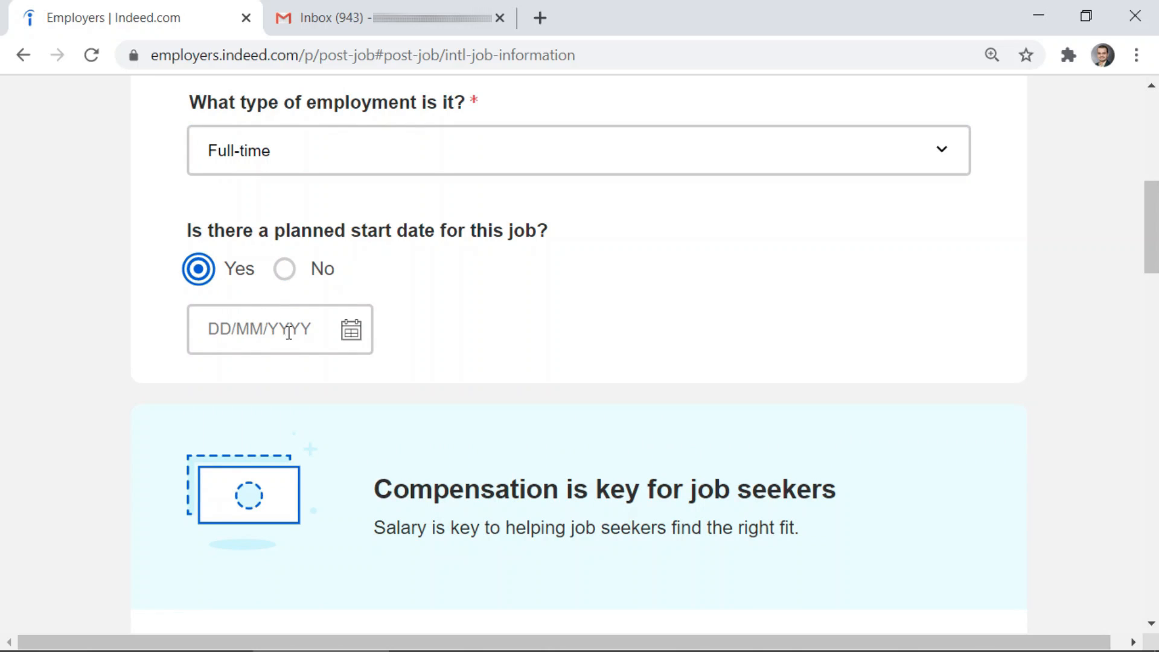
pyautogui.click(284, 269)
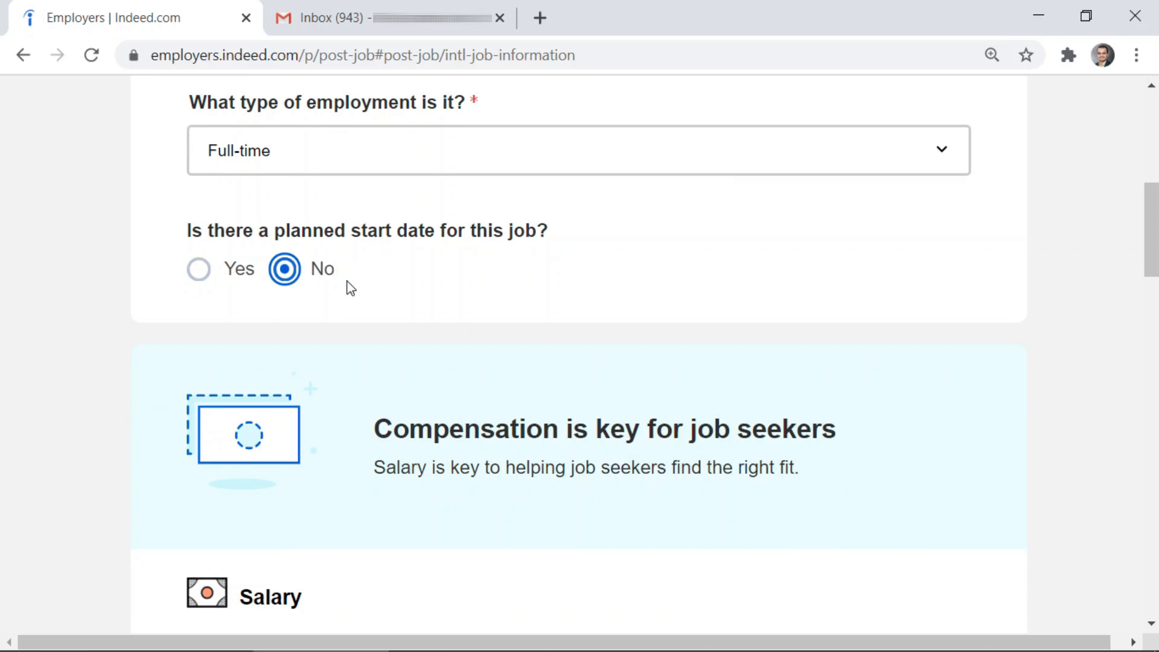
pyautogui.scroll(-7, 433, 273)
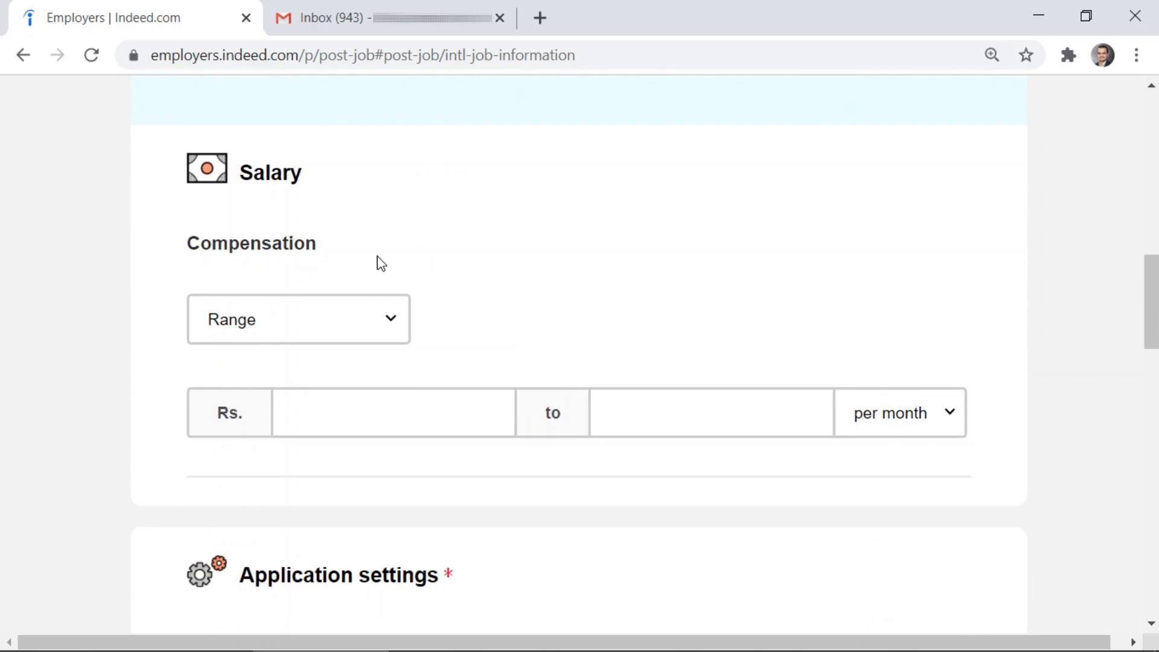
# Set the pay to a Range of Rs. 15000 to 30000 per month
pyautogui.click(402, 320)
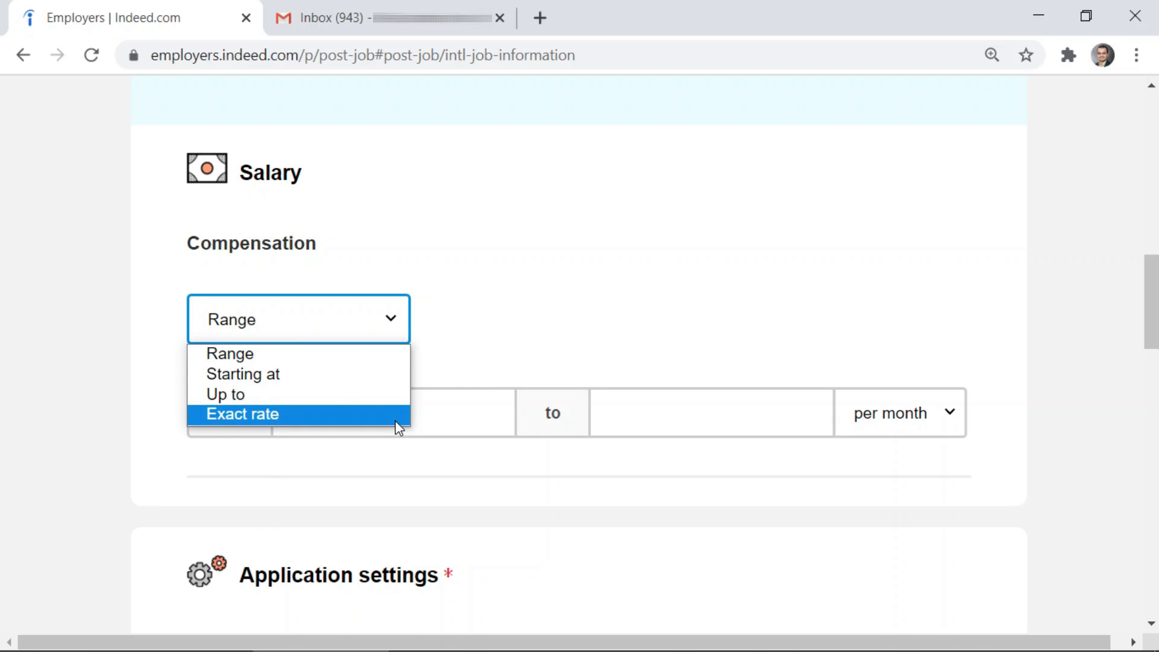
pyautogui.click(378, 360)
pyautogui.click(434, 406)
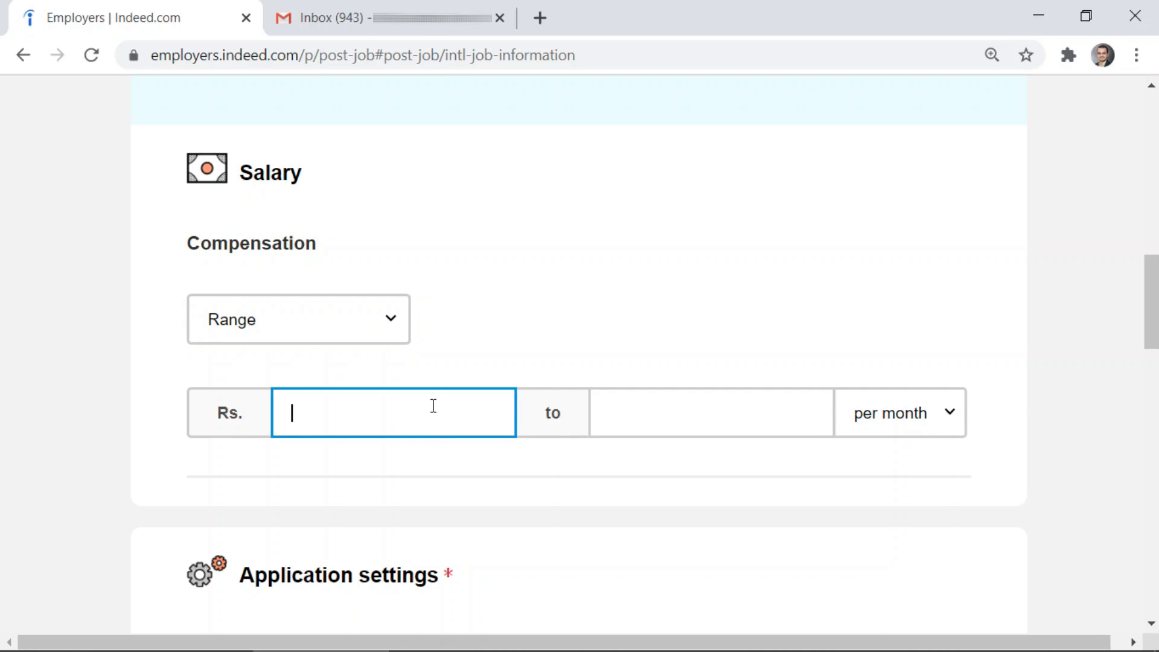
pyautogui.write('15000')
pyautogui.click(706, 416)
pyautogui.write('30000')
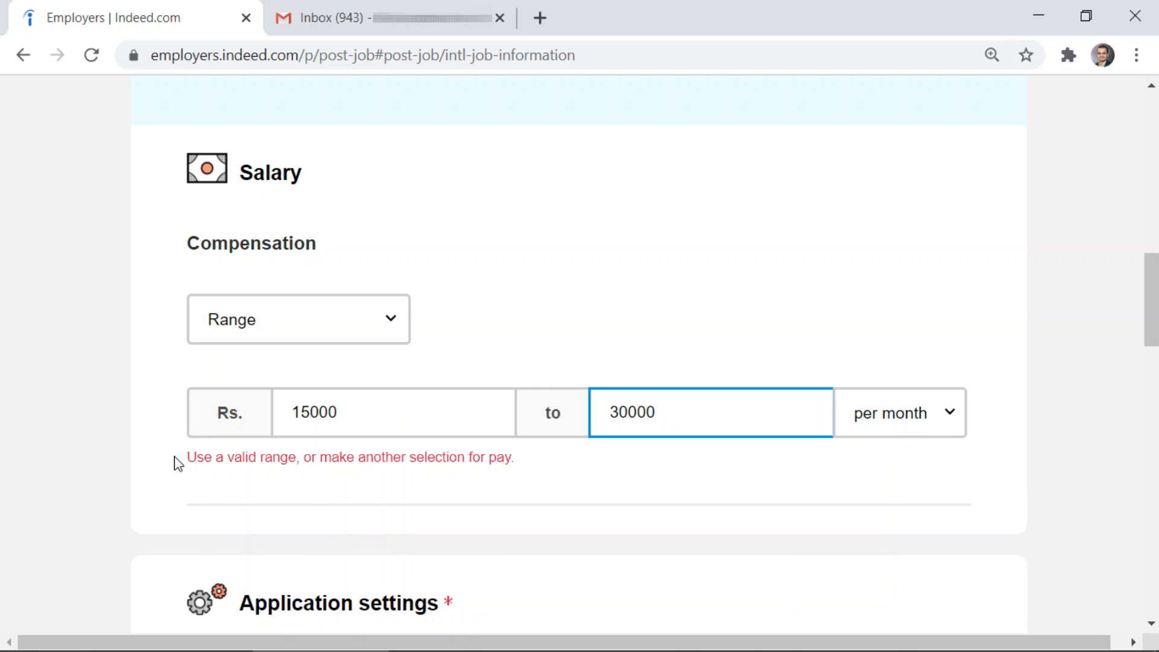
pyautogui.click(152, 441)
pyautogui.scroll(-6, 123, 358)
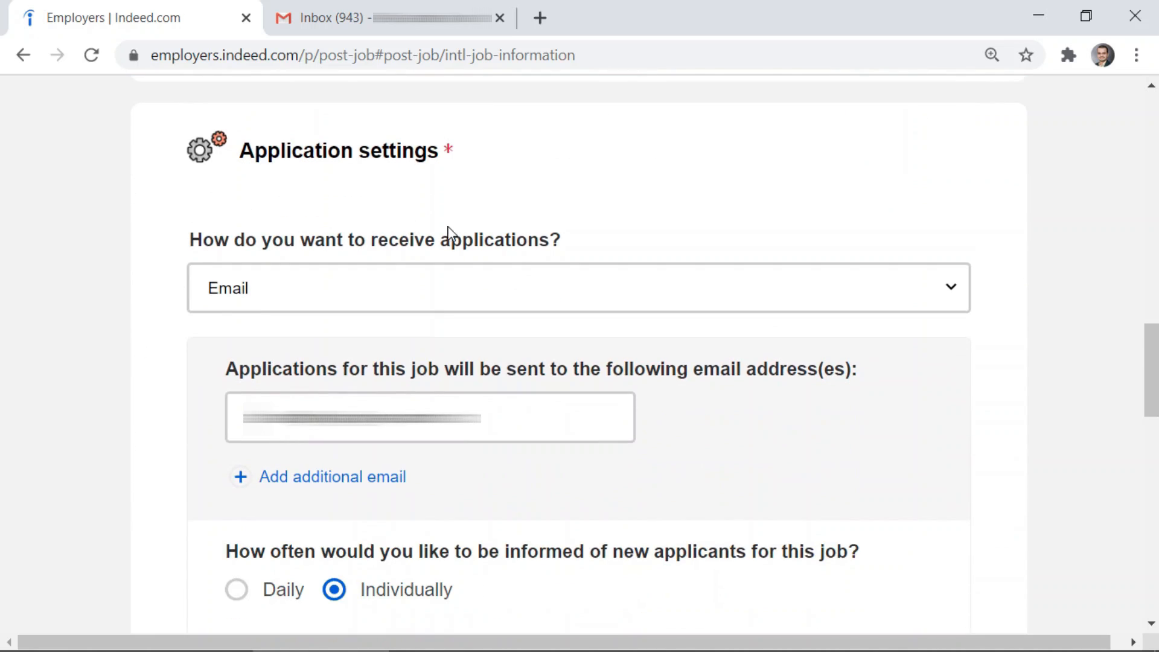
pyautogui.click(339, 295)
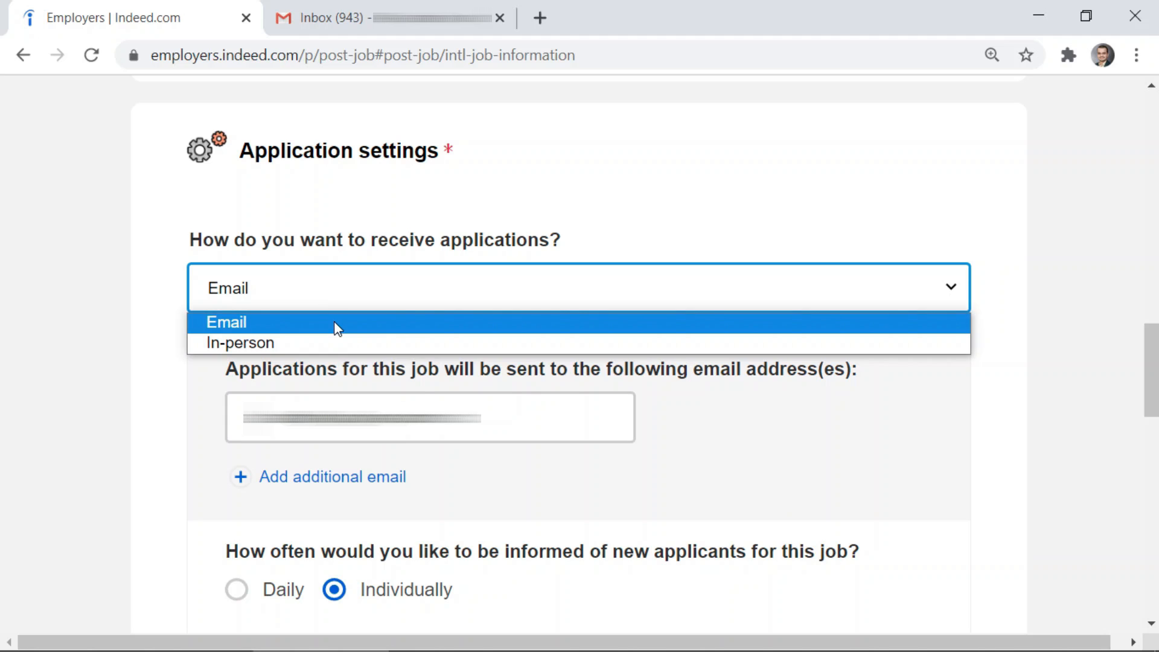
pyautogui.click(338, 328)
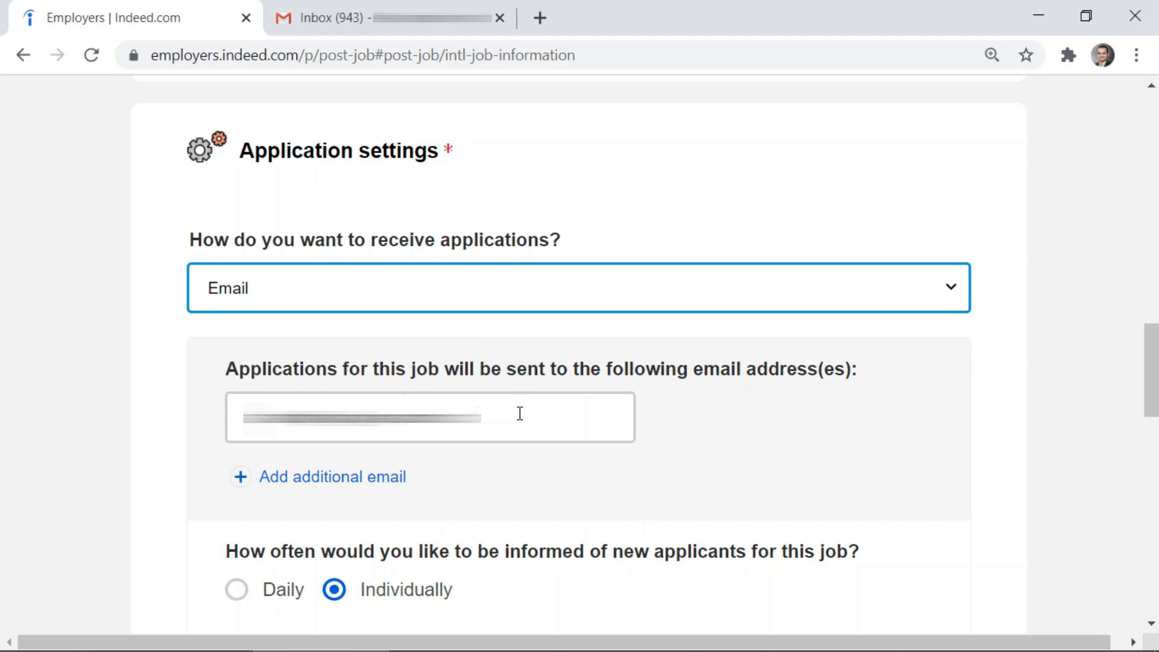
pyautogui.click(292, 480)
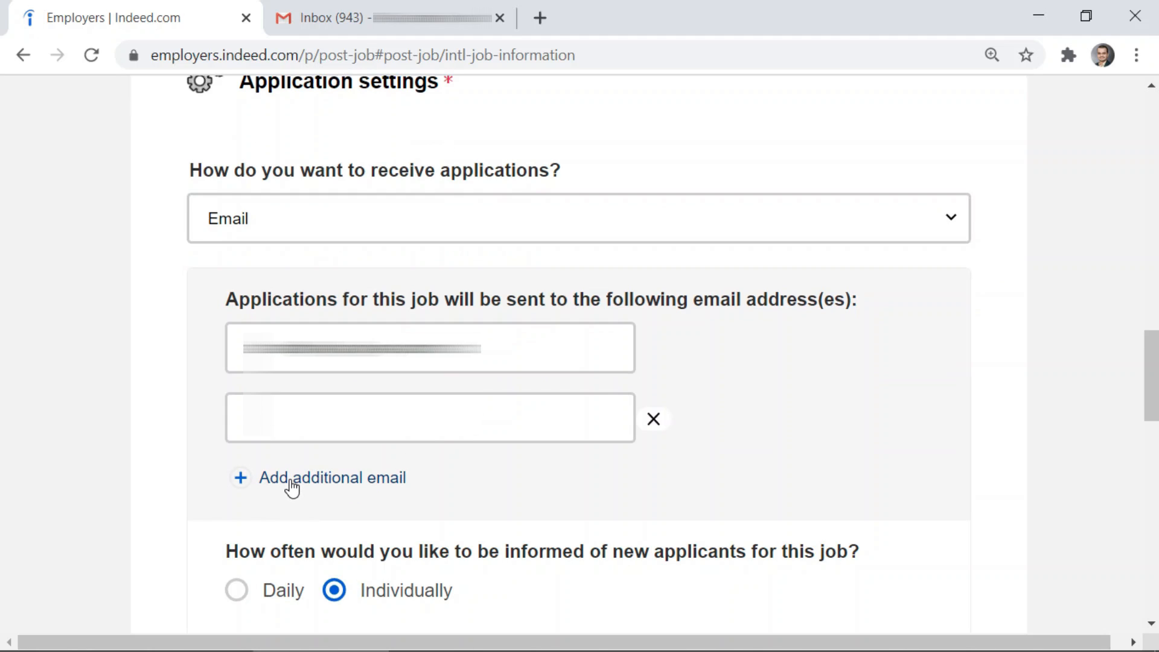
pyautogui.click(653, 419)
pyautogui.scroll(-3, 148, 453)
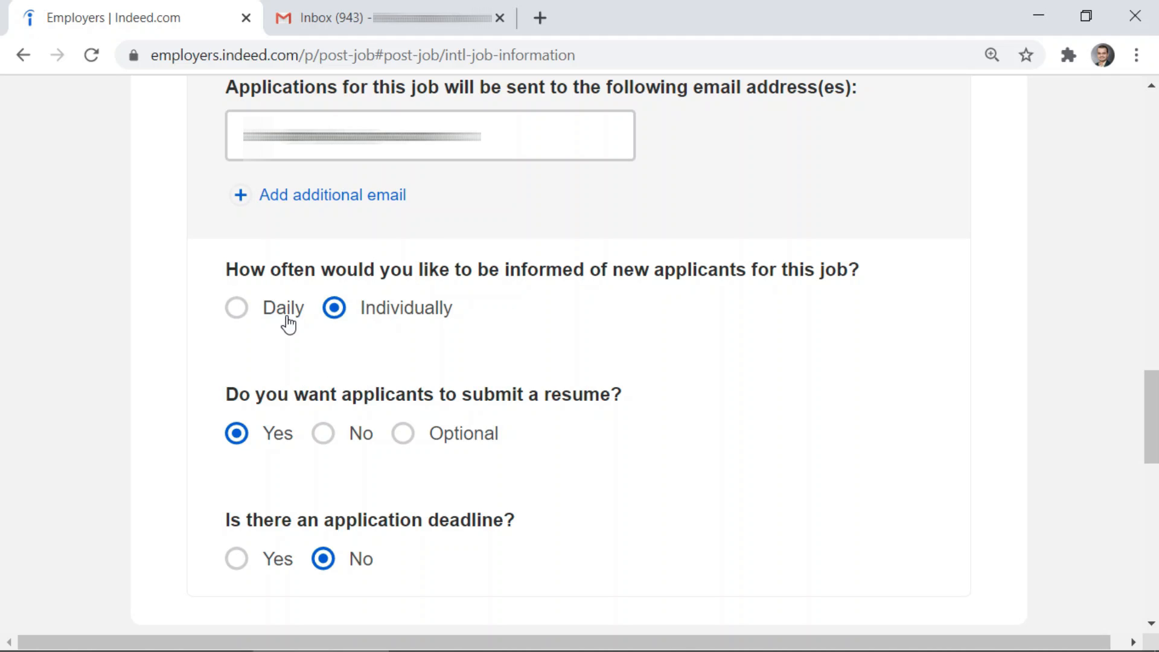
pyautogui.click(238, 309)
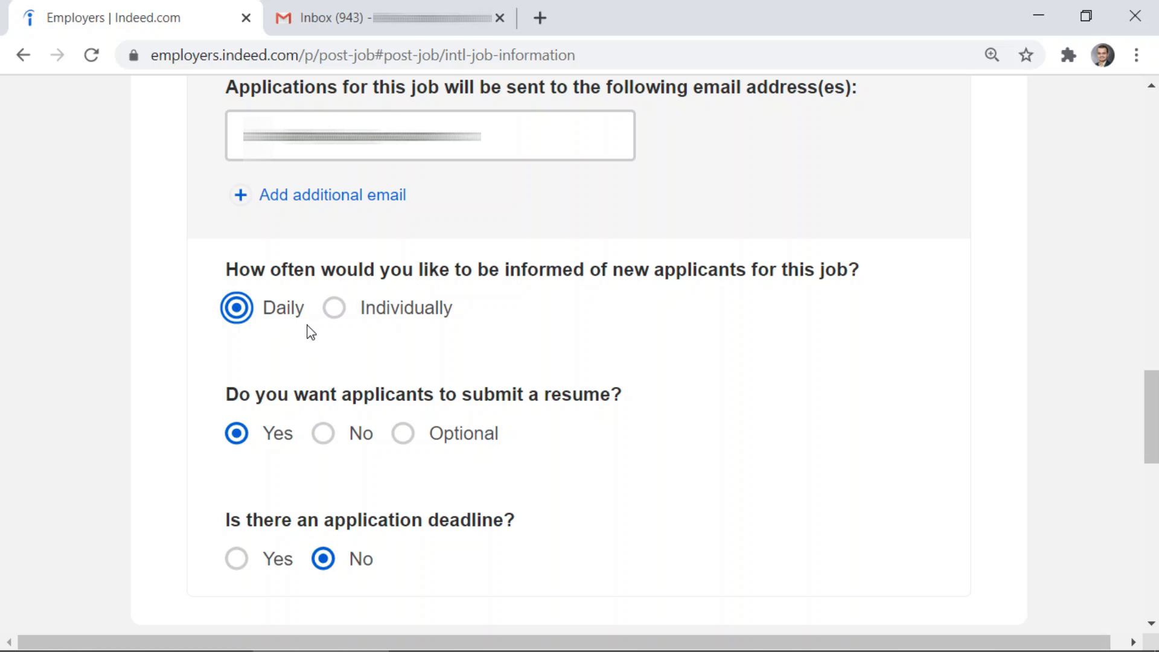
pyautogui.click(329, 313)
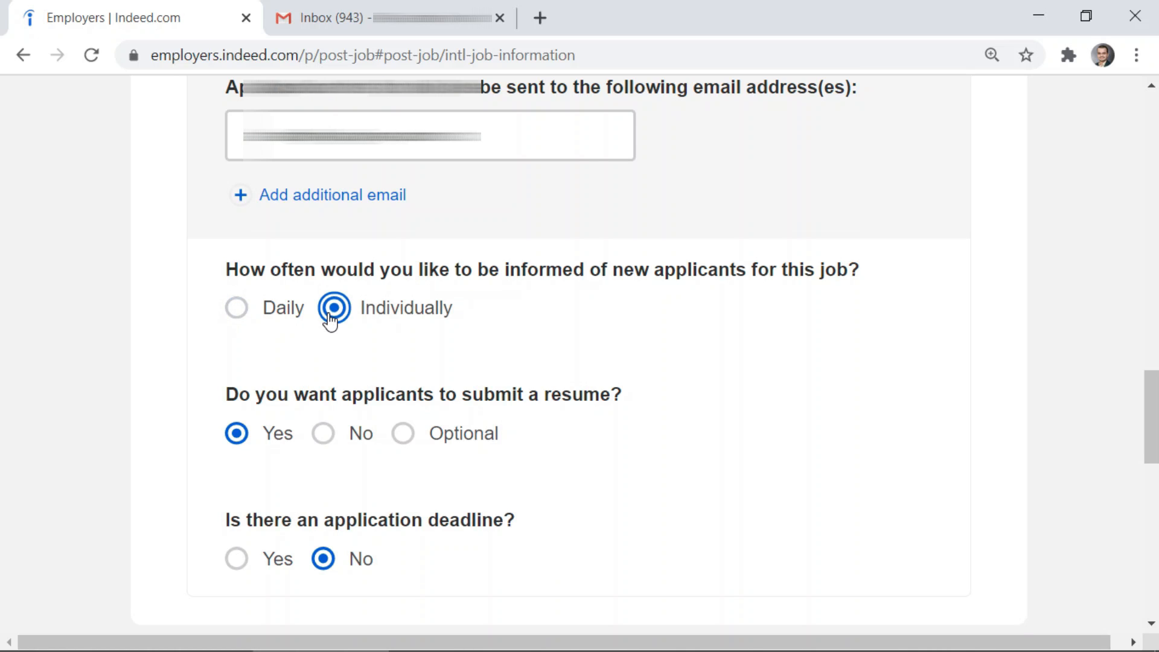
pyautogui.scroll(-2, 326, 322)
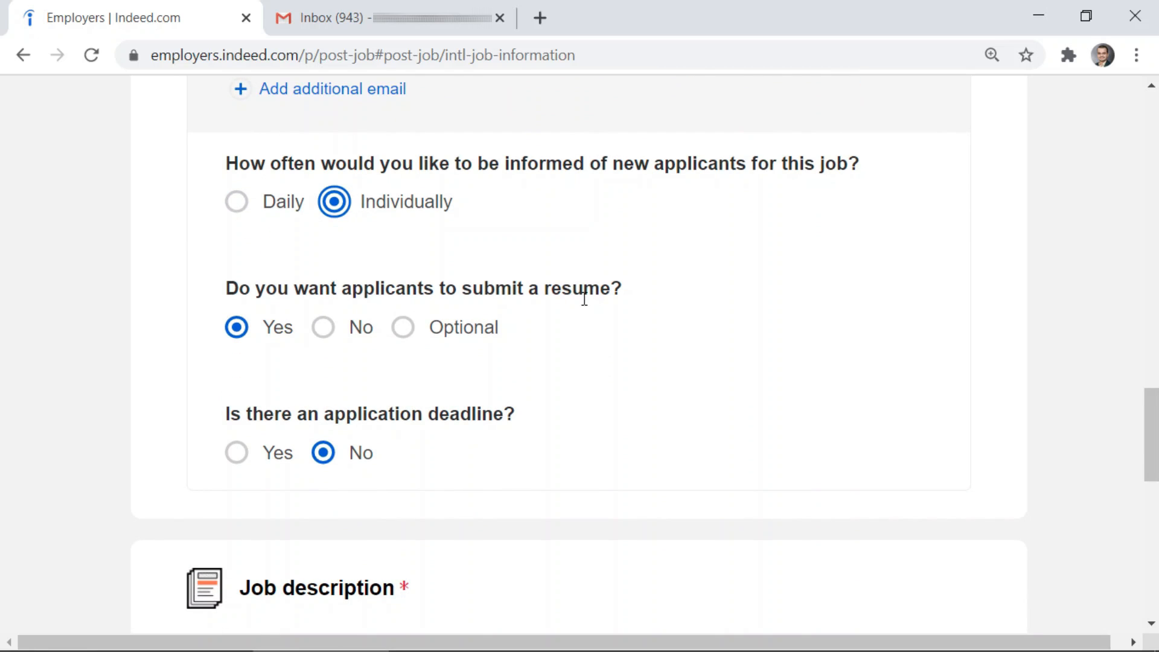
pyautogui.scroll(-2, 229, 337)
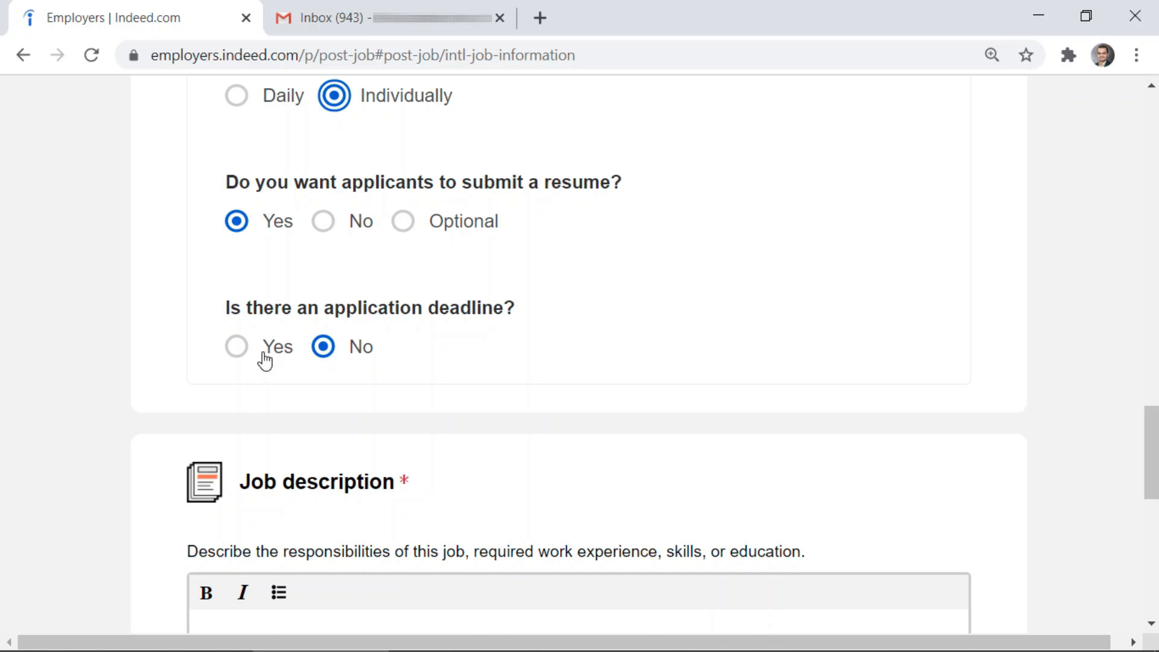
pyautogui.click(247, 348)
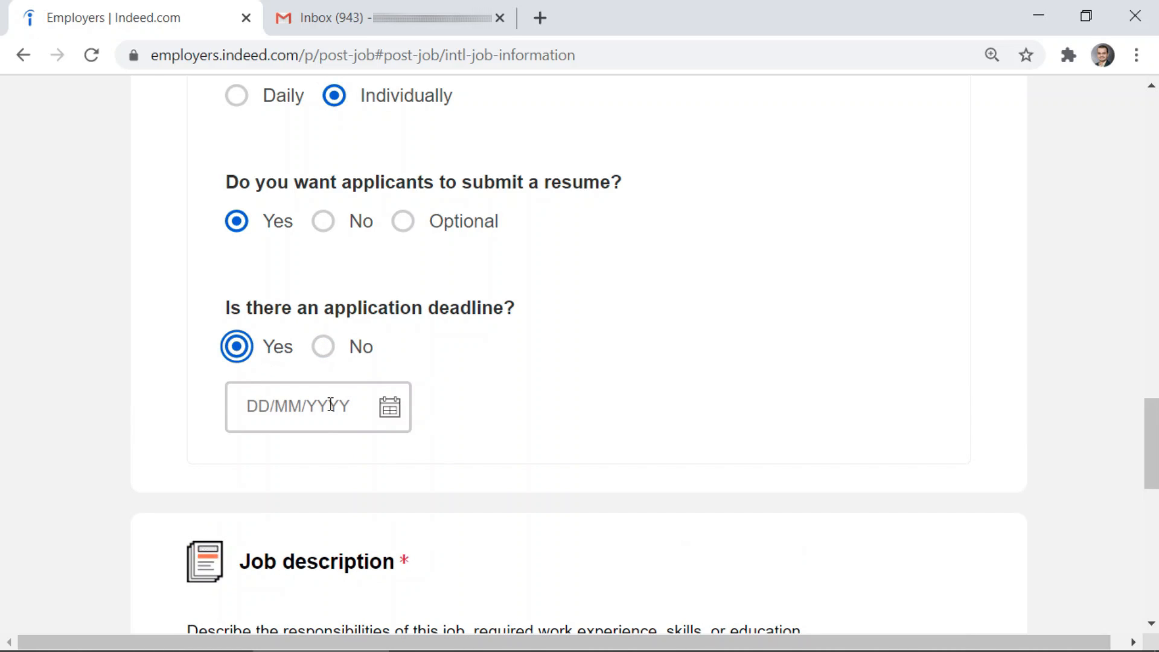
pyautogui.click(325, 355)
pyautogui.scroll(-4, 430, 331)
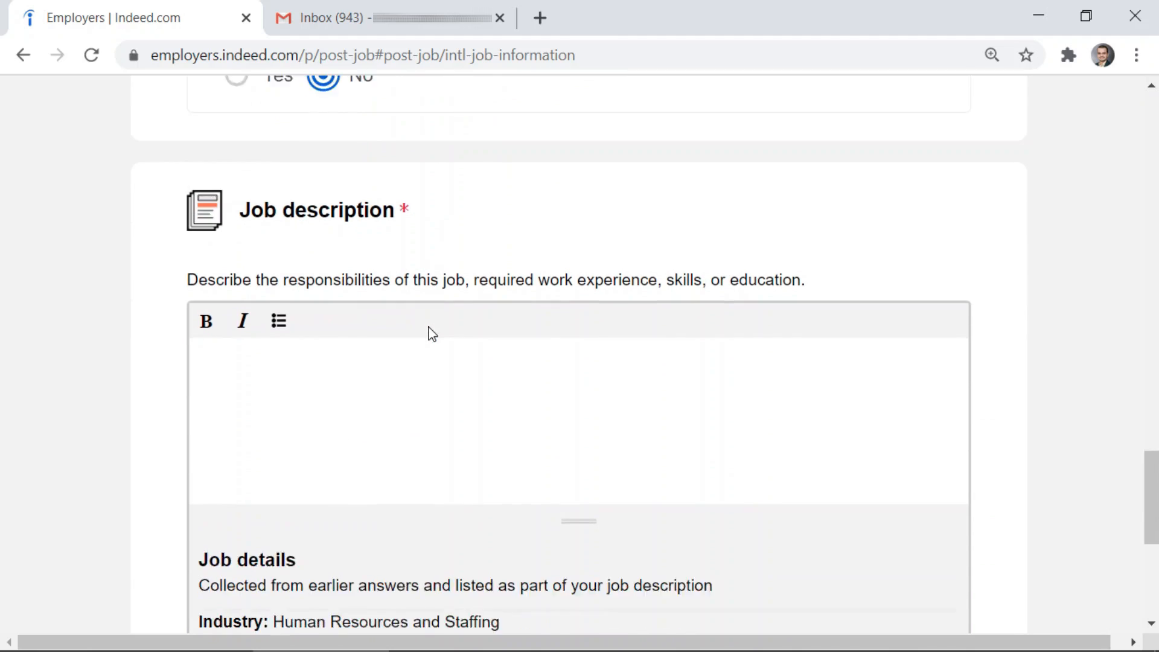
pyautogui.scroll(-2, 214, 364)
pyautogui.scroll(2, 215, 364)
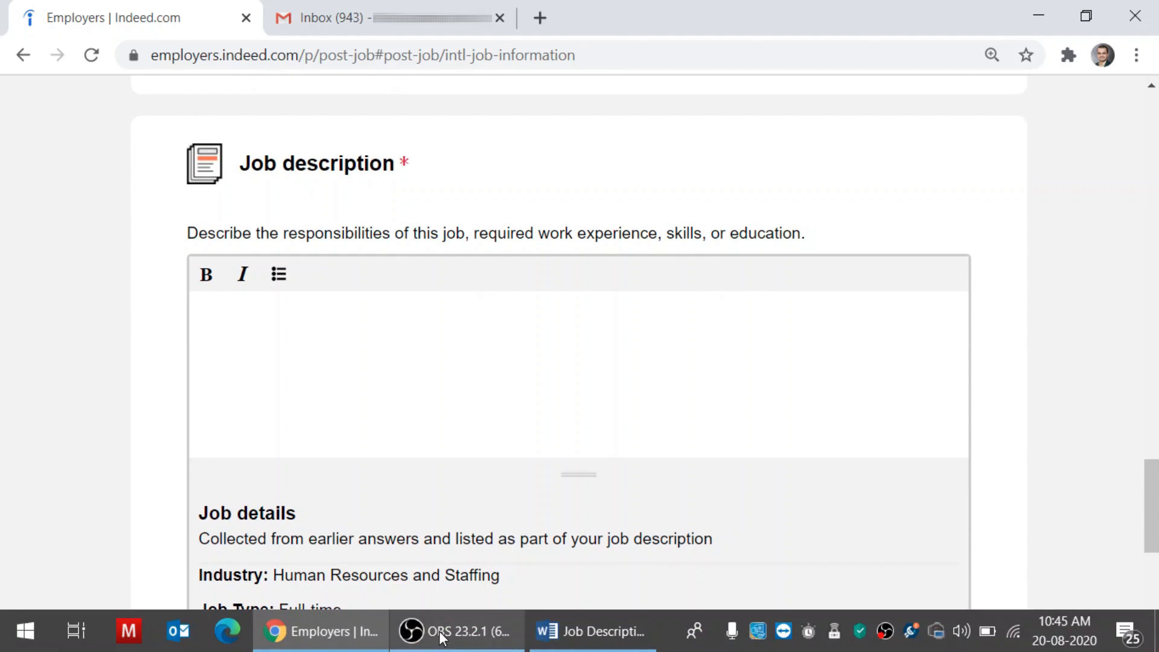
# Copy the Description and Requirements text from the Word document and return to Chrome
pyautogui.click(590, 644)
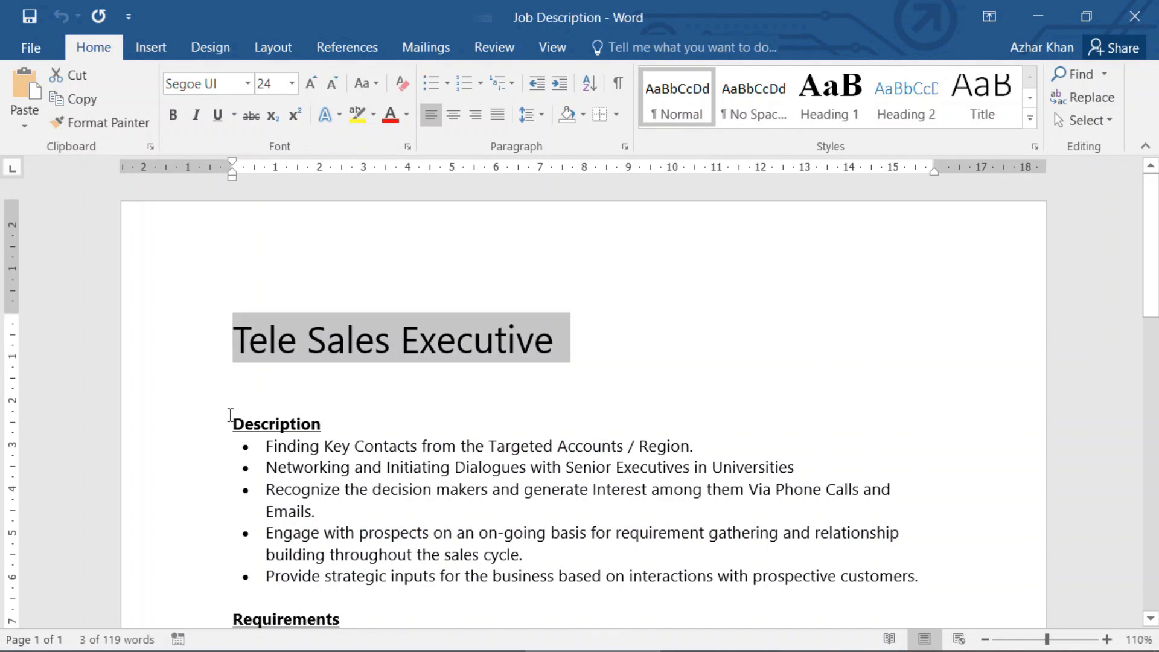
pyautogui.moveTo(231, 418); pyautogui.dragTo(727, 440)
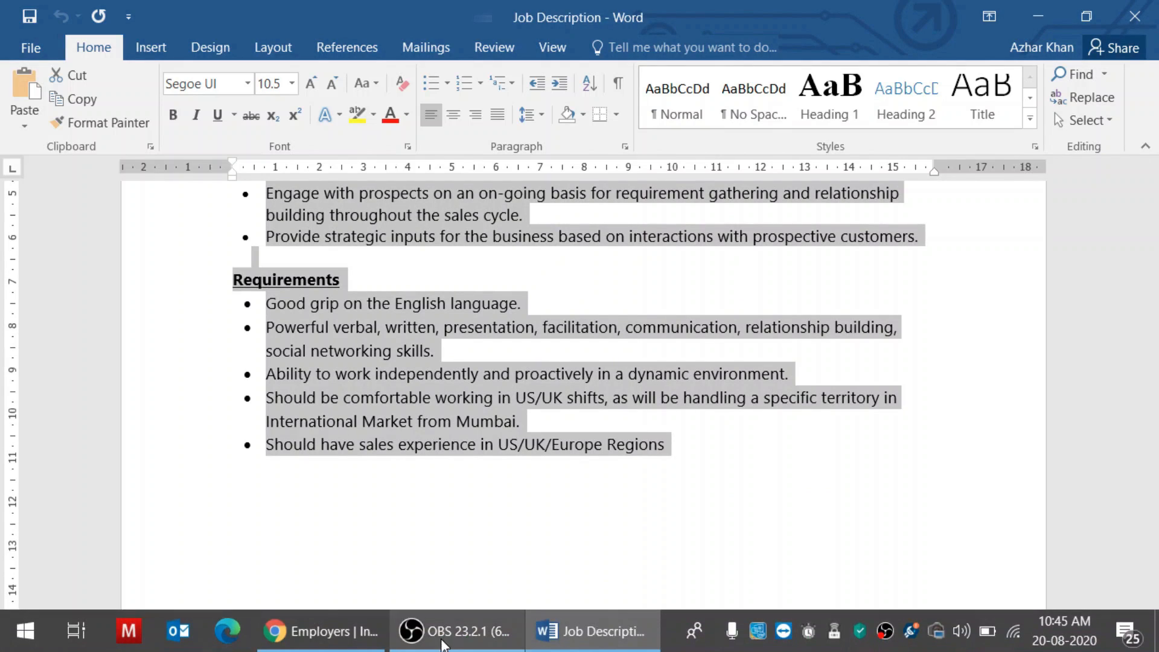
pyautogui.click(347, 648)
# Paste the copied text into the Job description box and continue to Step 4
pyautogui.click(262, 310)
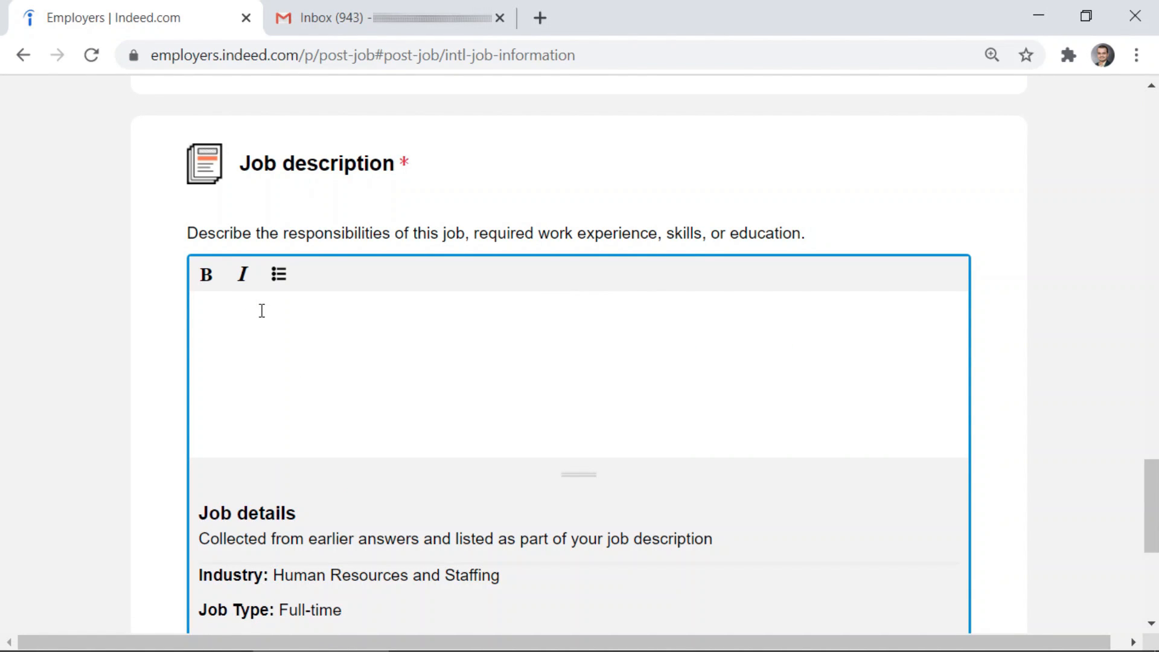
pyautogui.hotkey('ctrl', 'v')
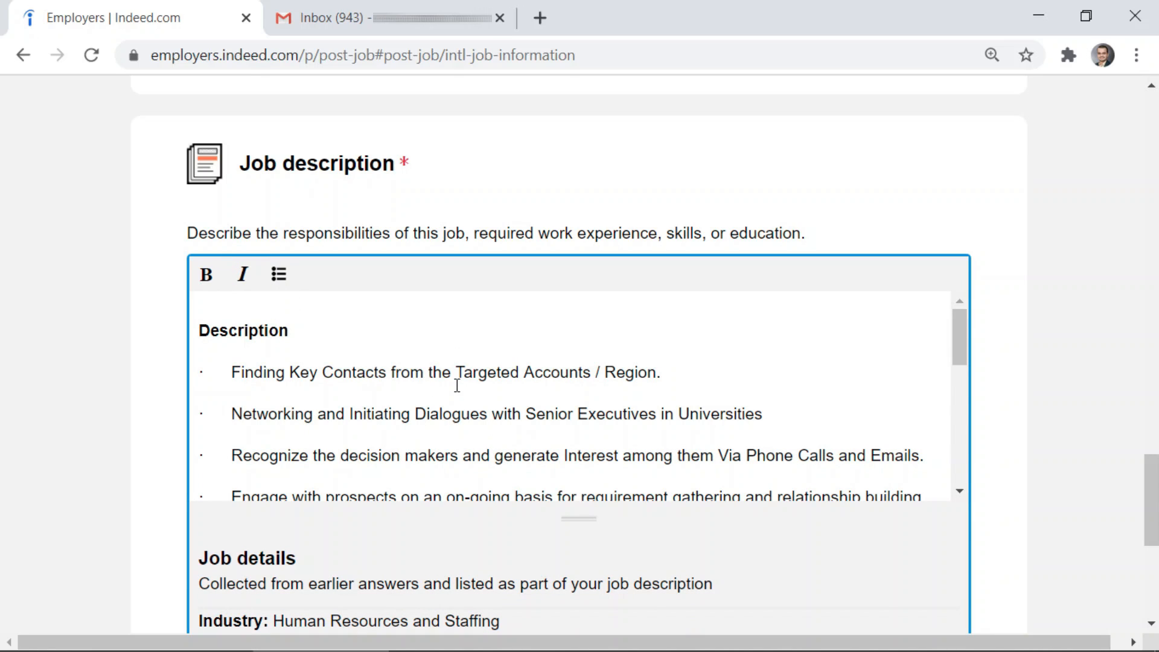
pyautogui.scroll(-8, 457, 385)
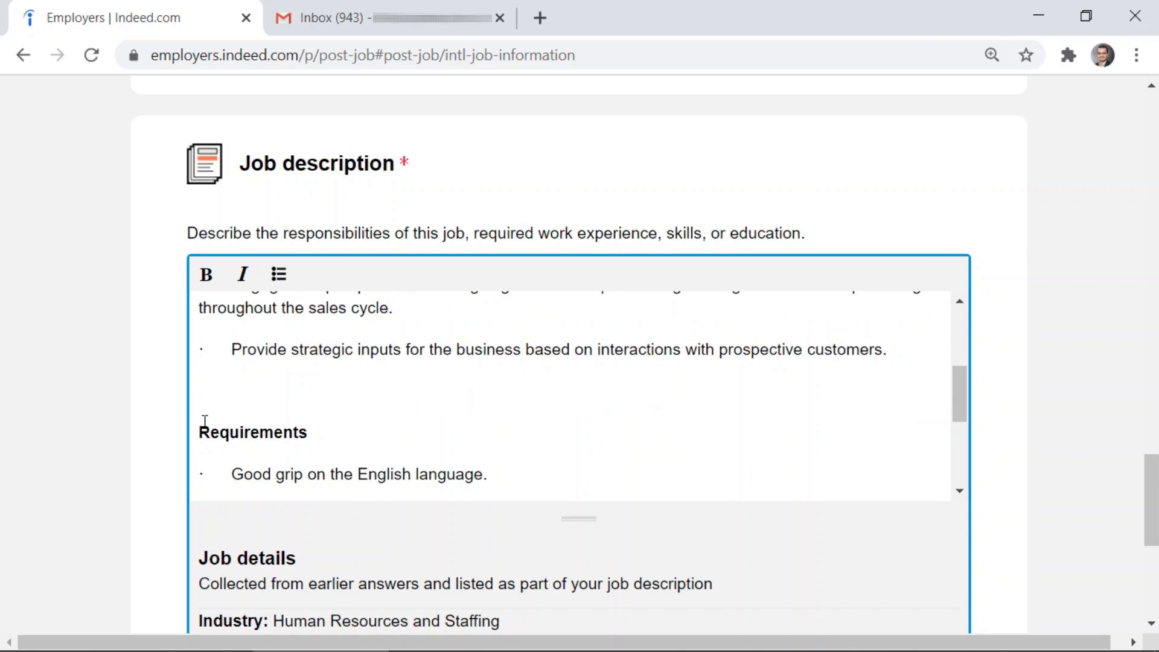
pyautogui.scroll(-3, 133, 429)
pyautogui.scroll(-3, 130, 430)
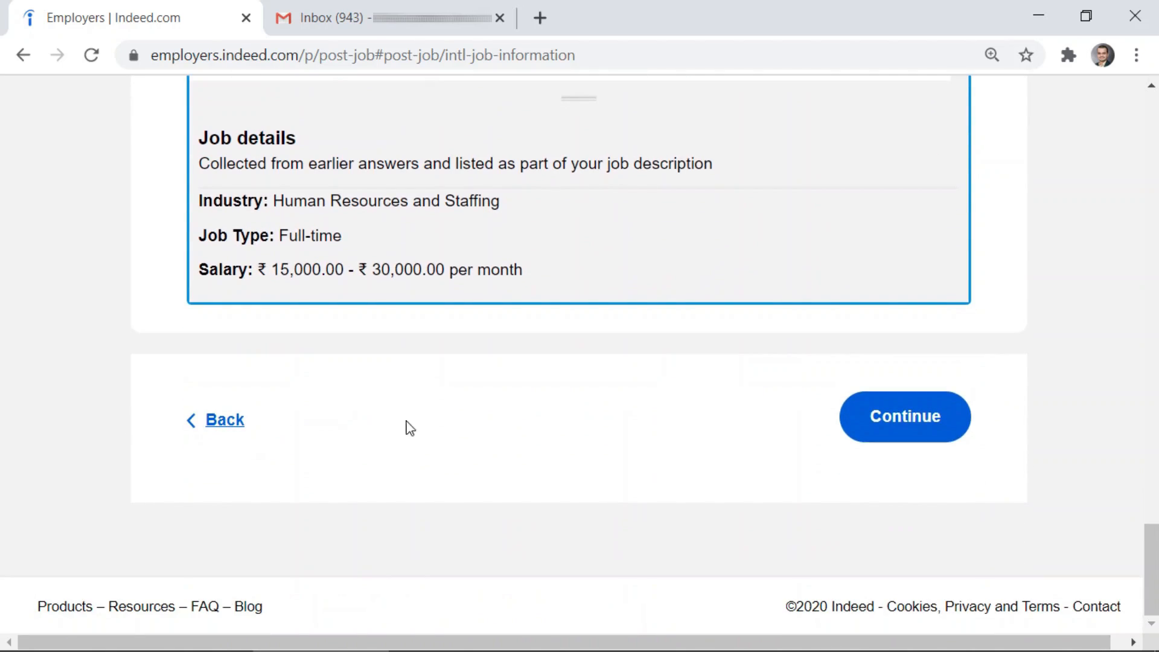
pyautogui.click(917, 421)
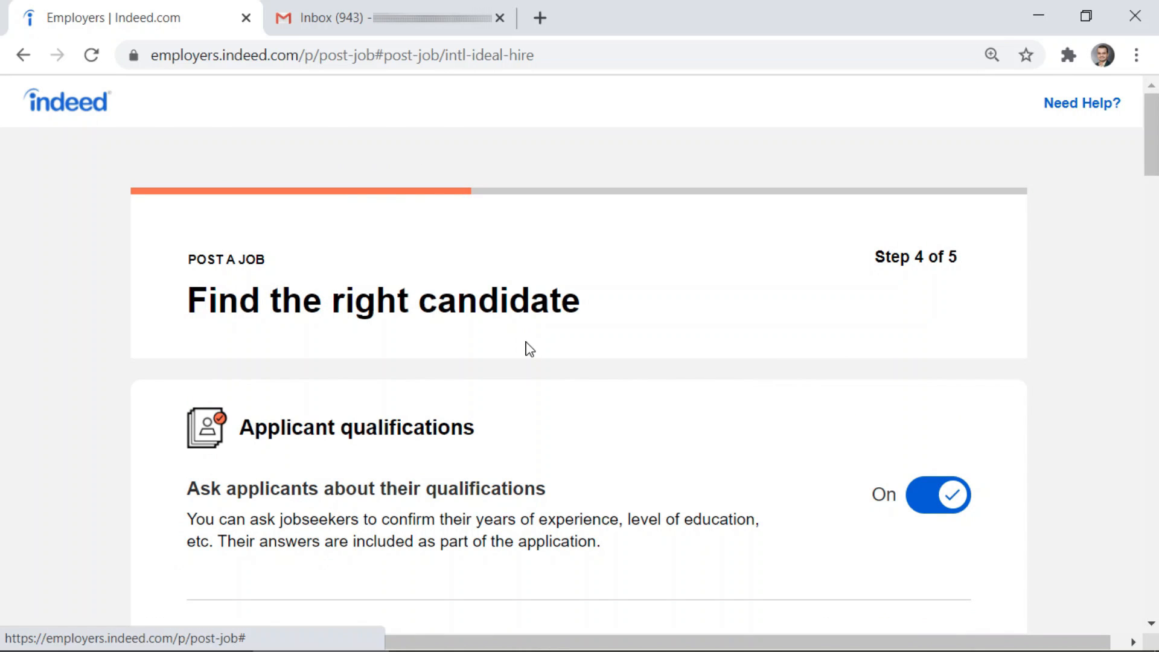
# Delete the 1-year total work experience qualification, keeping 1 year of sales experience
pyautogui.scroll(-2, 583, 348)
pyautogui.scroll(-2, 600, 313)
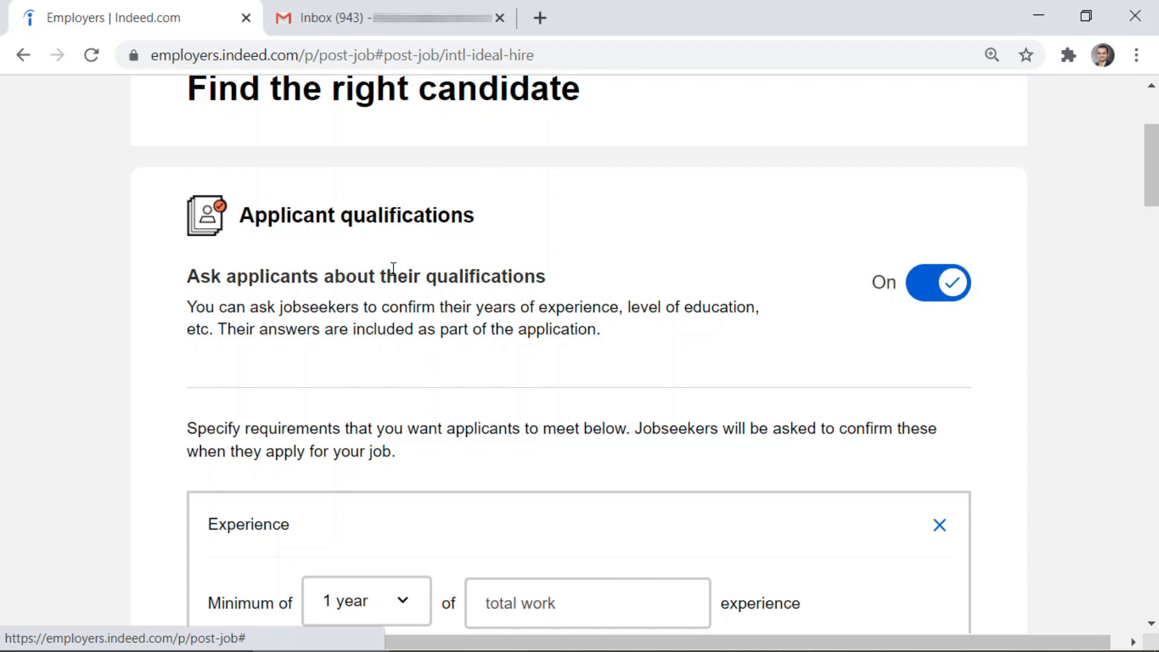
pyautogui.scroll(-4, 393, 268)
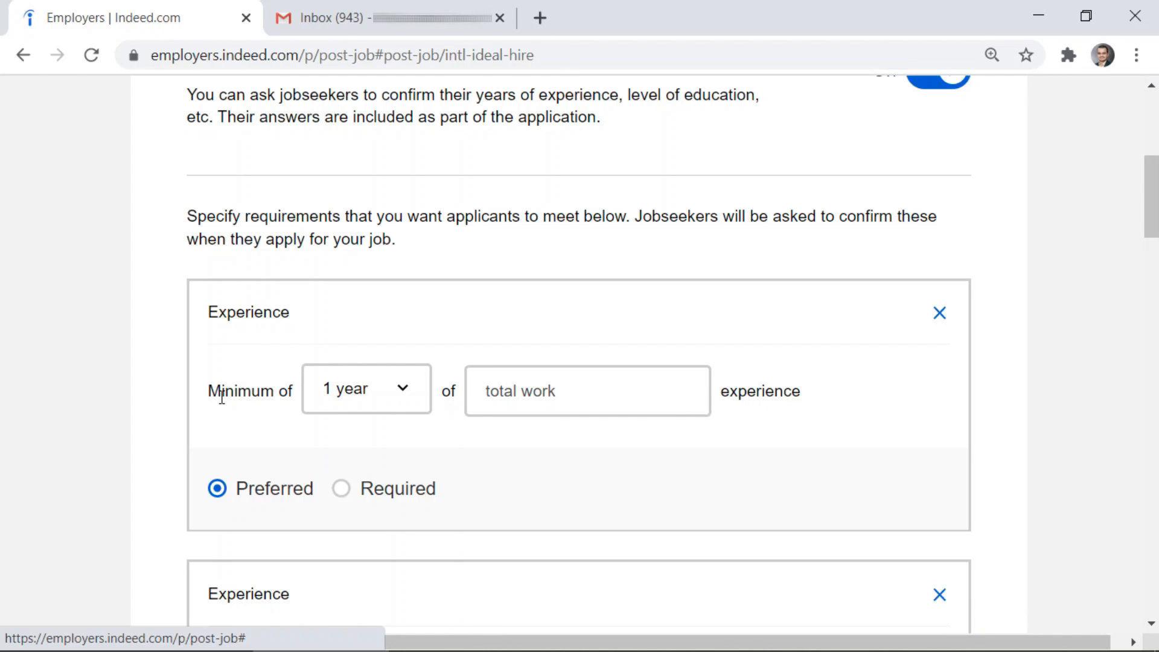
pyautogui.scroll(-2, 221, 397)
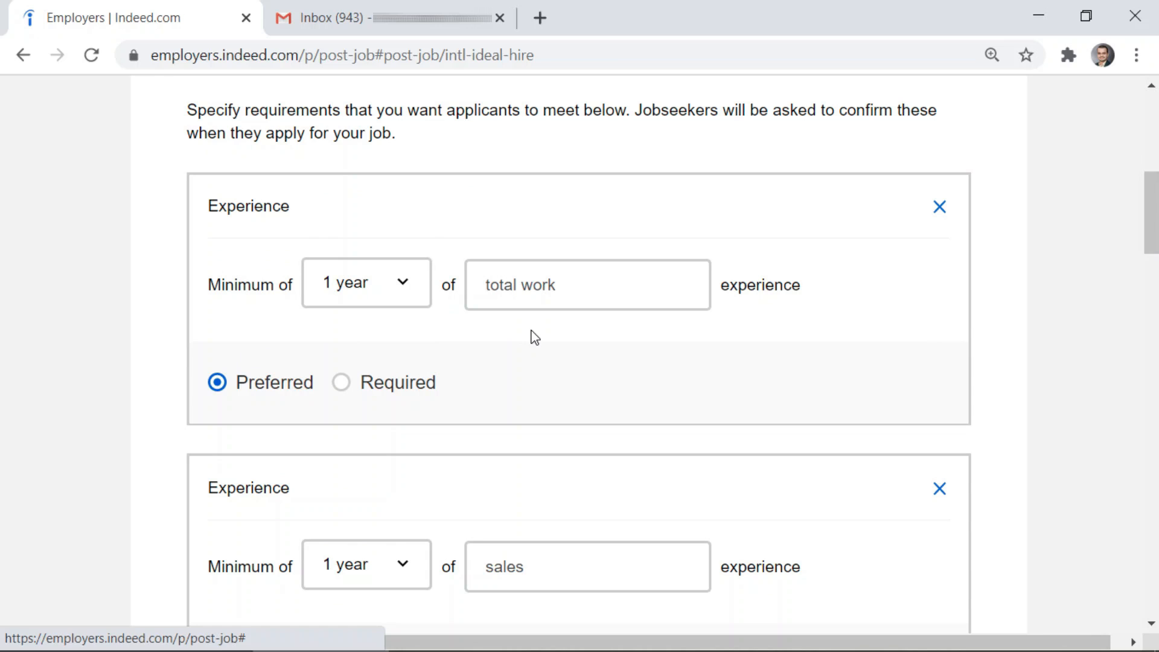
pyautogui.scroll(-2, 303, 259)
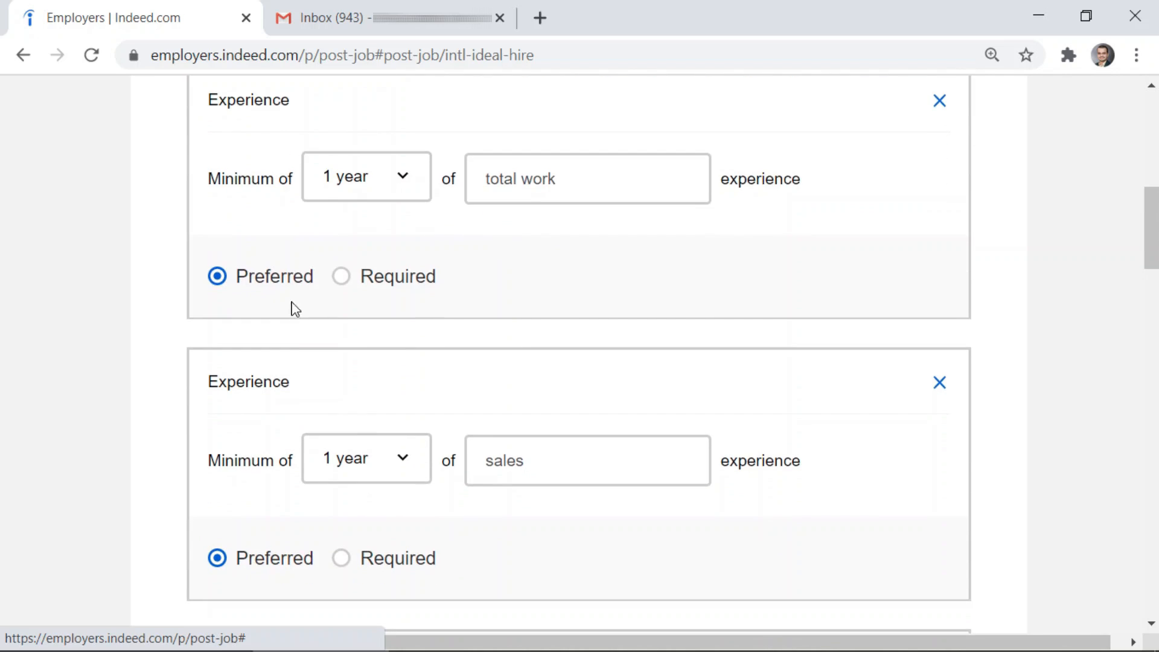
pyautogui.scroll(-6, 293, 329)
pyautogui.scroll(-3, 240, 409)
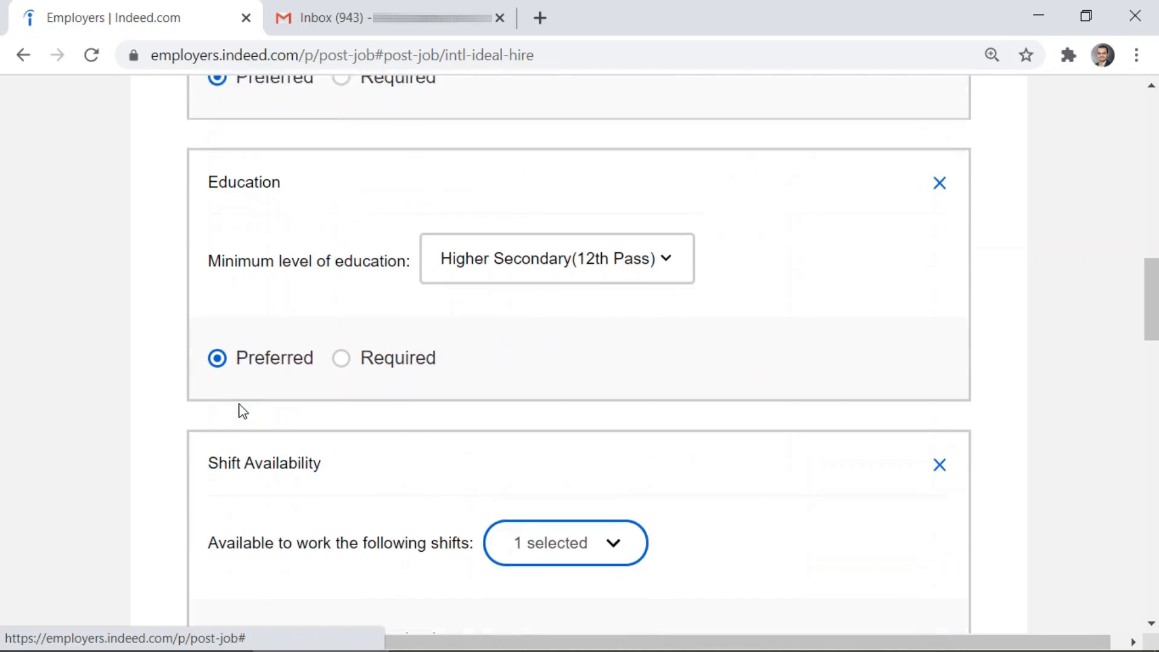
pyautogui.scroll(-3, 242, 386)
pyautogui.scroll(14, 290, 356)
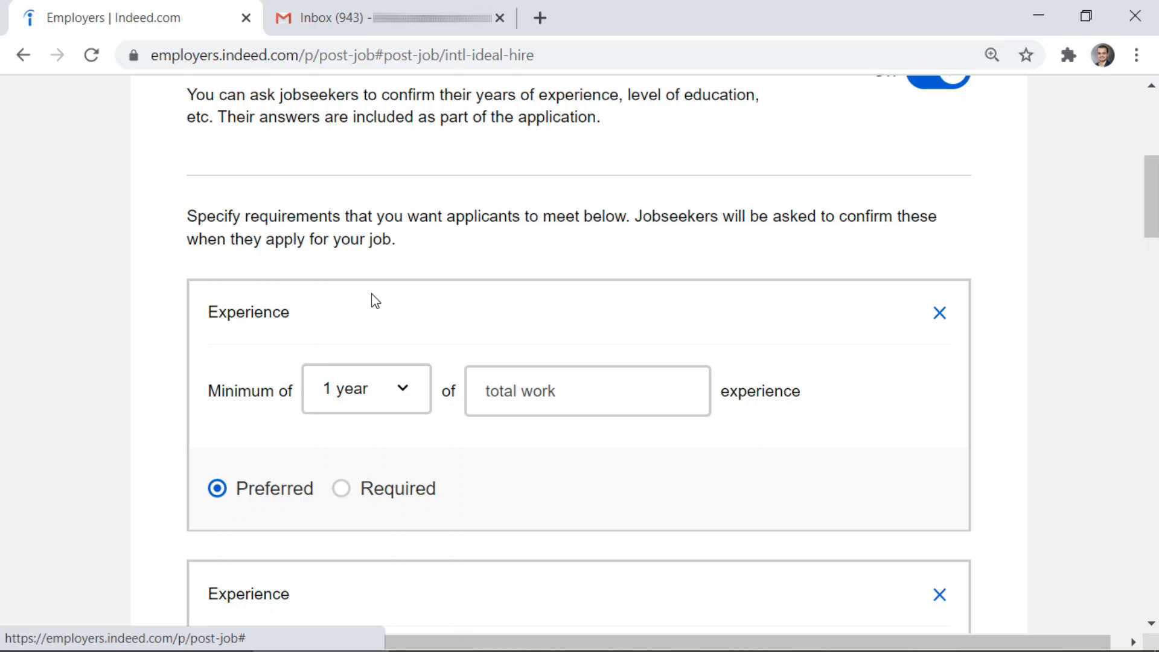
pyautogui.scroll(2, 375, 300)
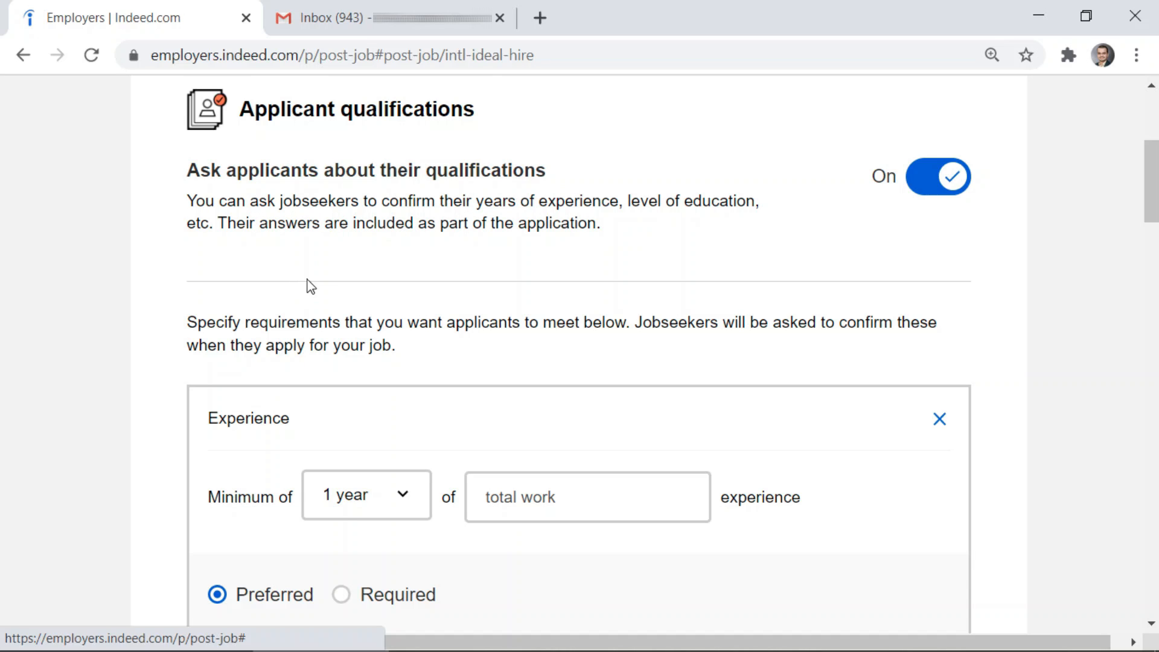
pyautogui.scroll(-2, 339, 259)
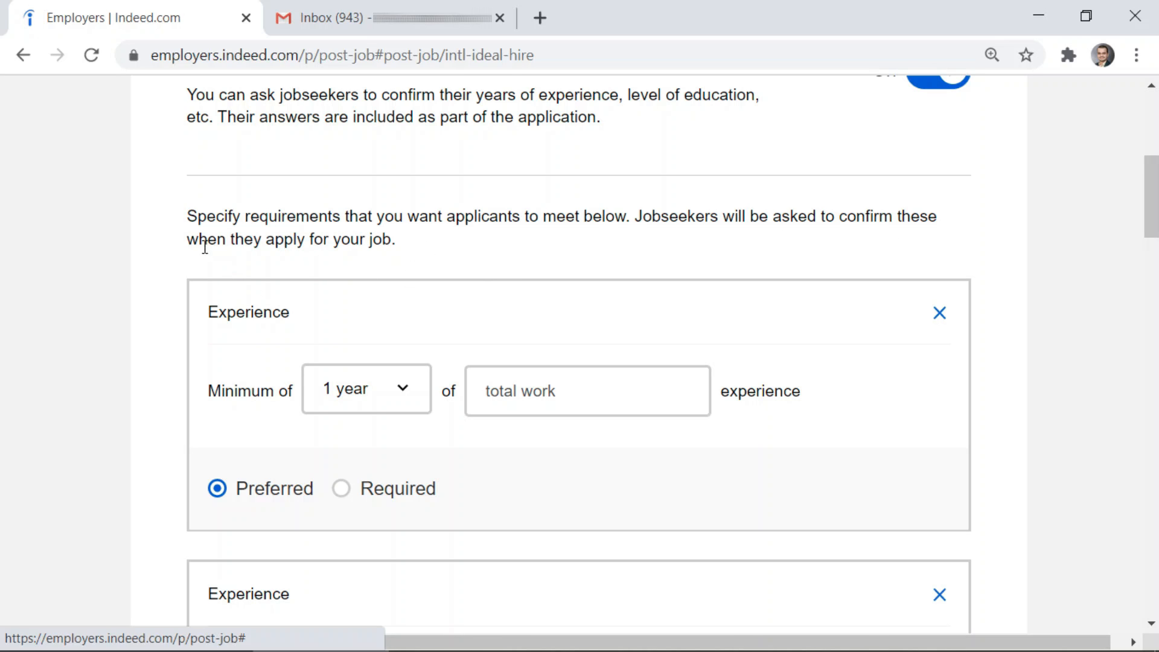
pyautogui.scroll(-12, 465, 236)
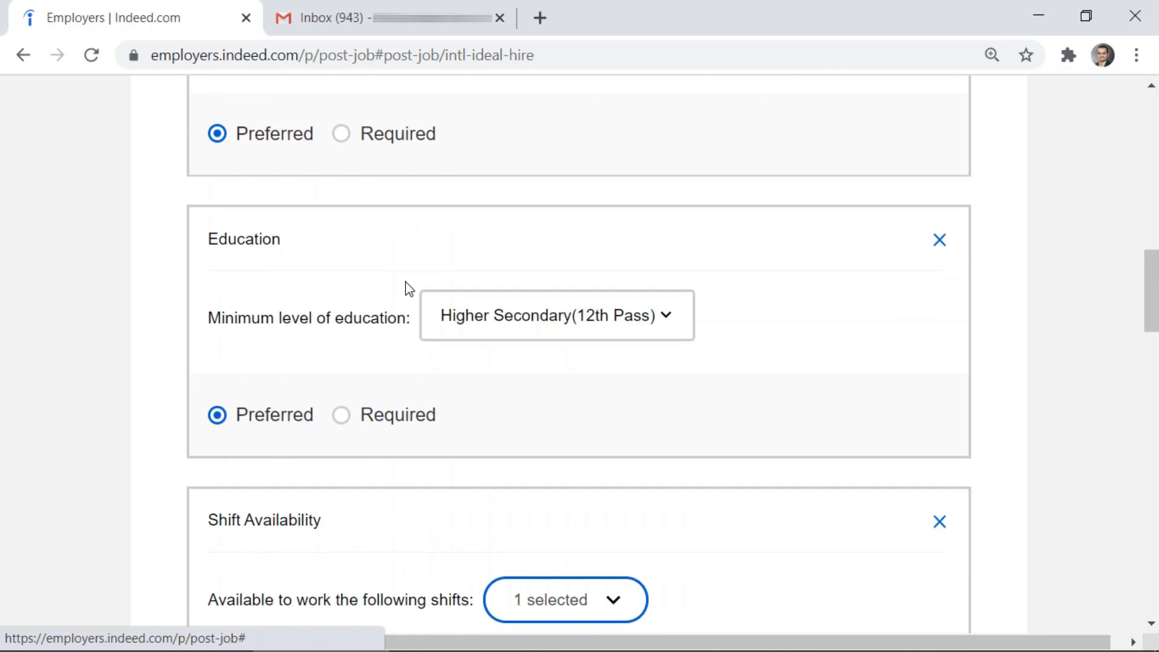
pyautogui.scroll(-3, 407, 288)
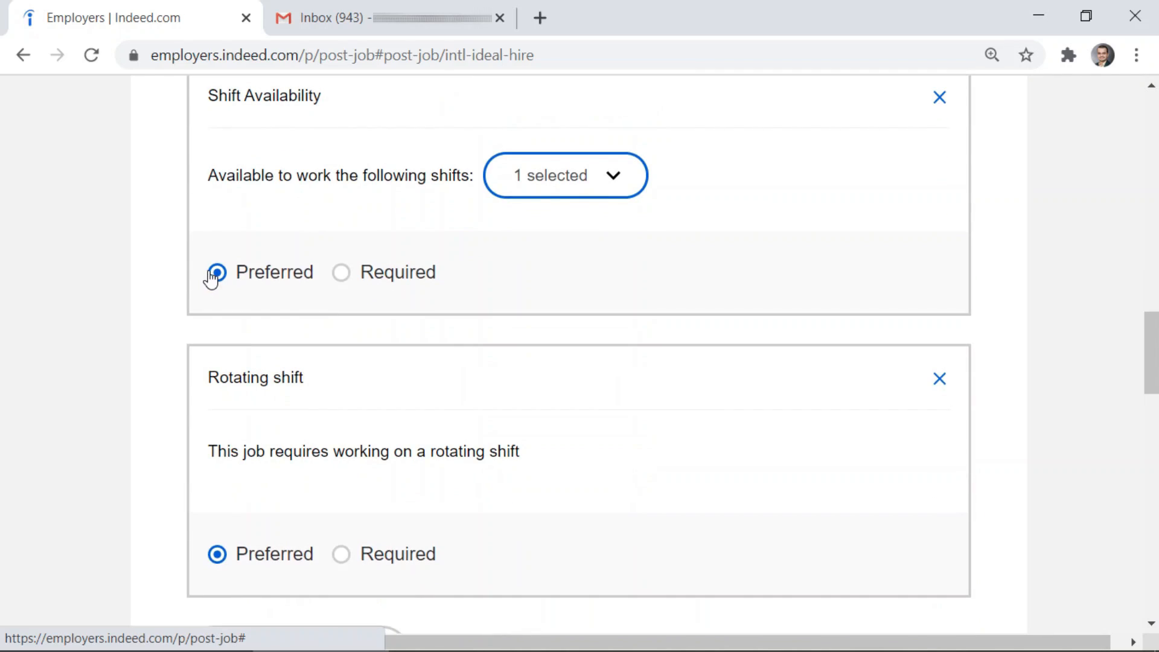
pyautogui.scroll(-5, 224, 284)
pyautogui.scroll(18, 233, 292)
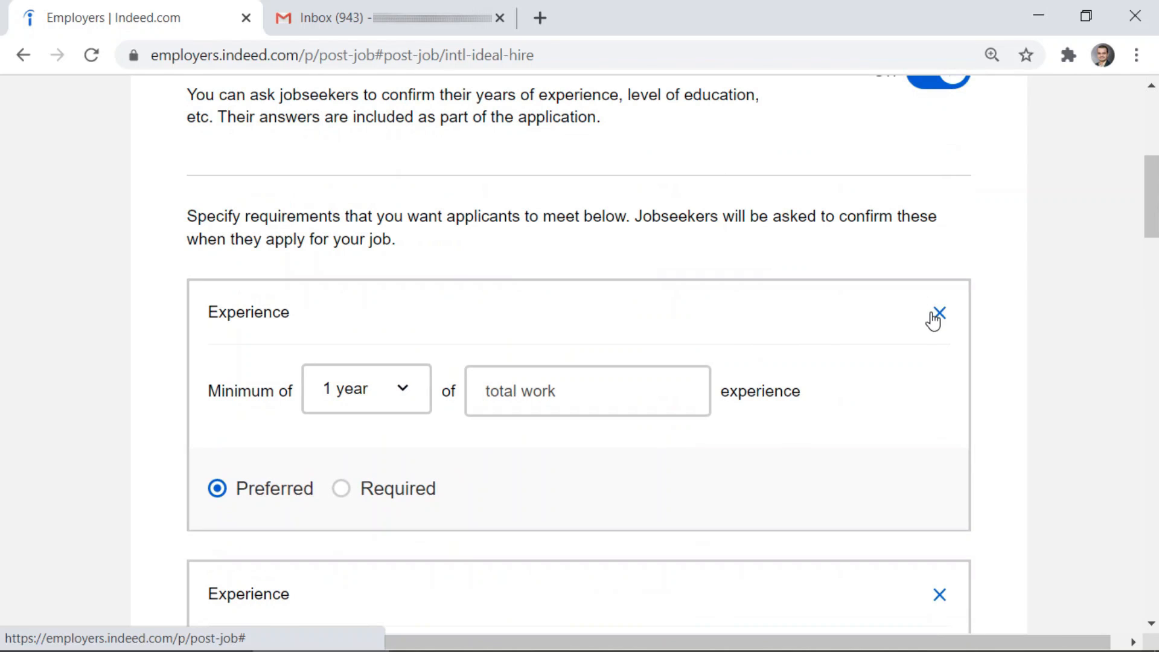
pyautogui.scroll(1, 913, 298)
pyautogui.scroll(-2, 913, 298)
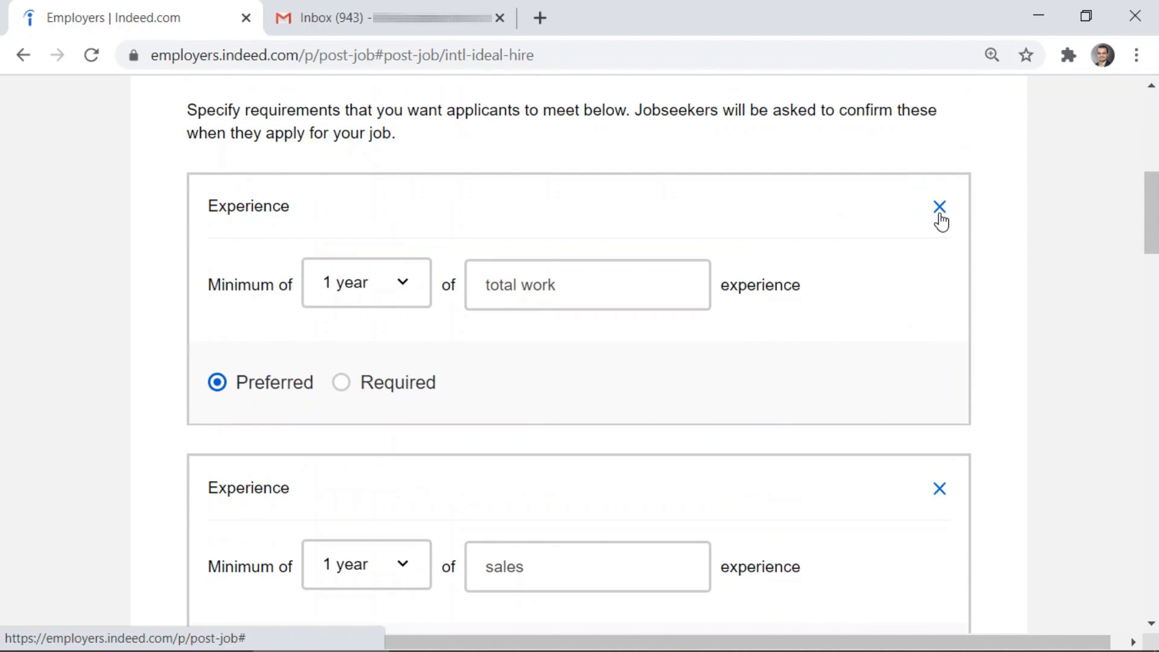
pyautogui.click(939, 210)
pyautogui.scroll(5, 863, 275)
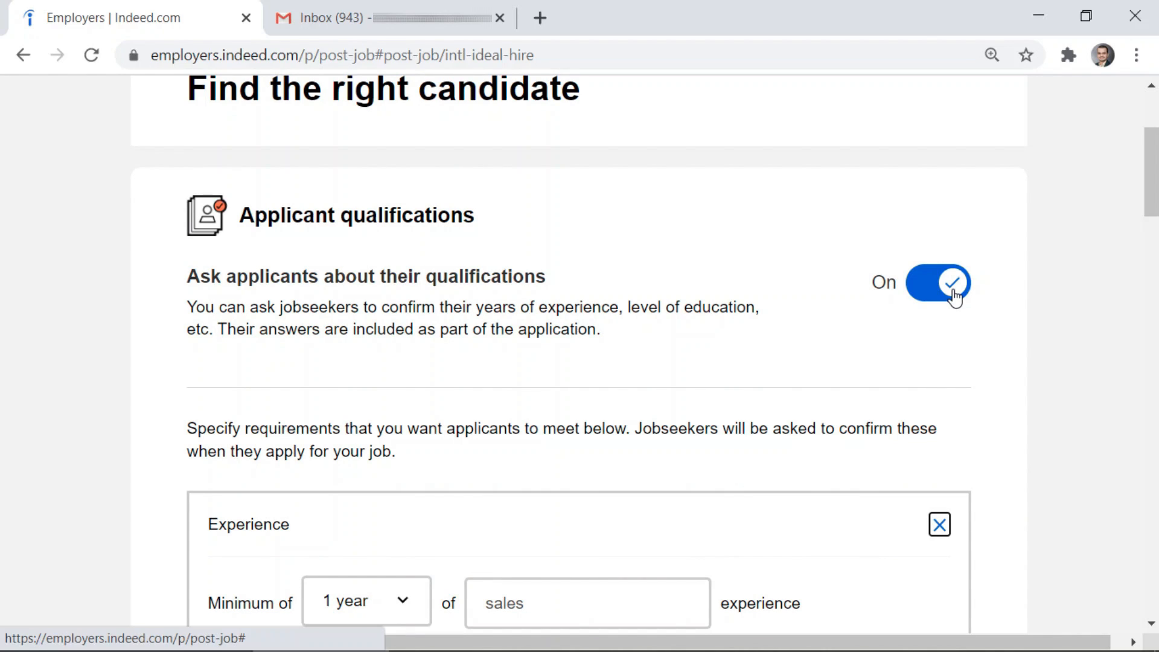
# Switch off Ask applicants about their qualifications
pyautogui.click(954, 295)
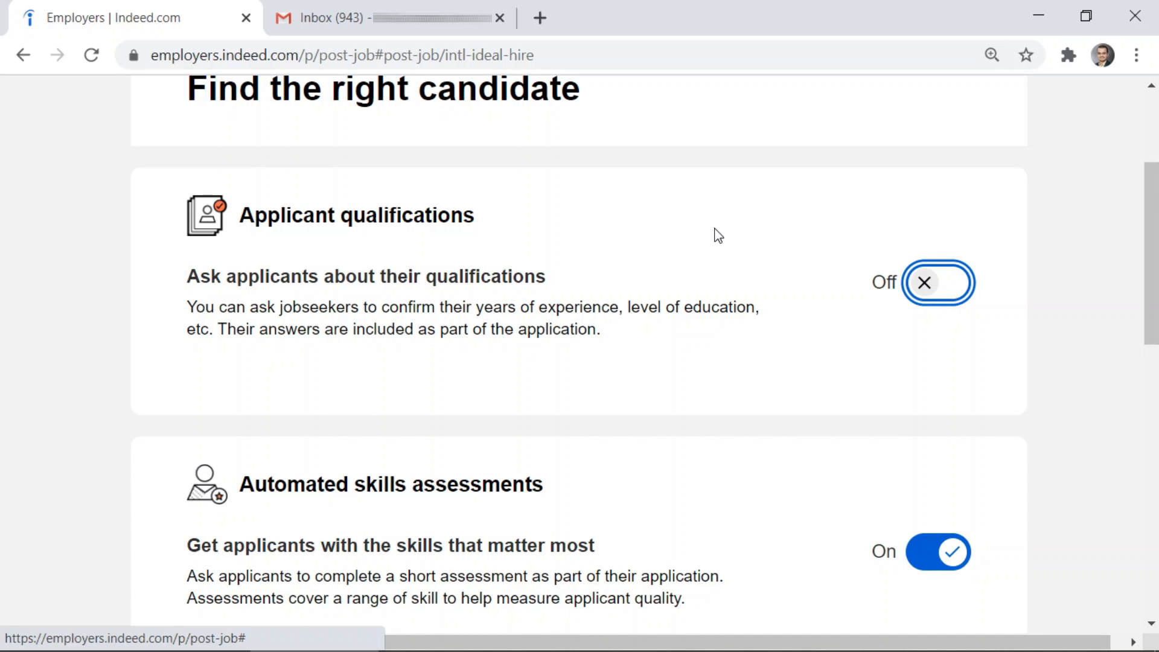
pyautogui.scroll(-3, 732, 246)
pyautogui.scroll(-1, 513, 336)
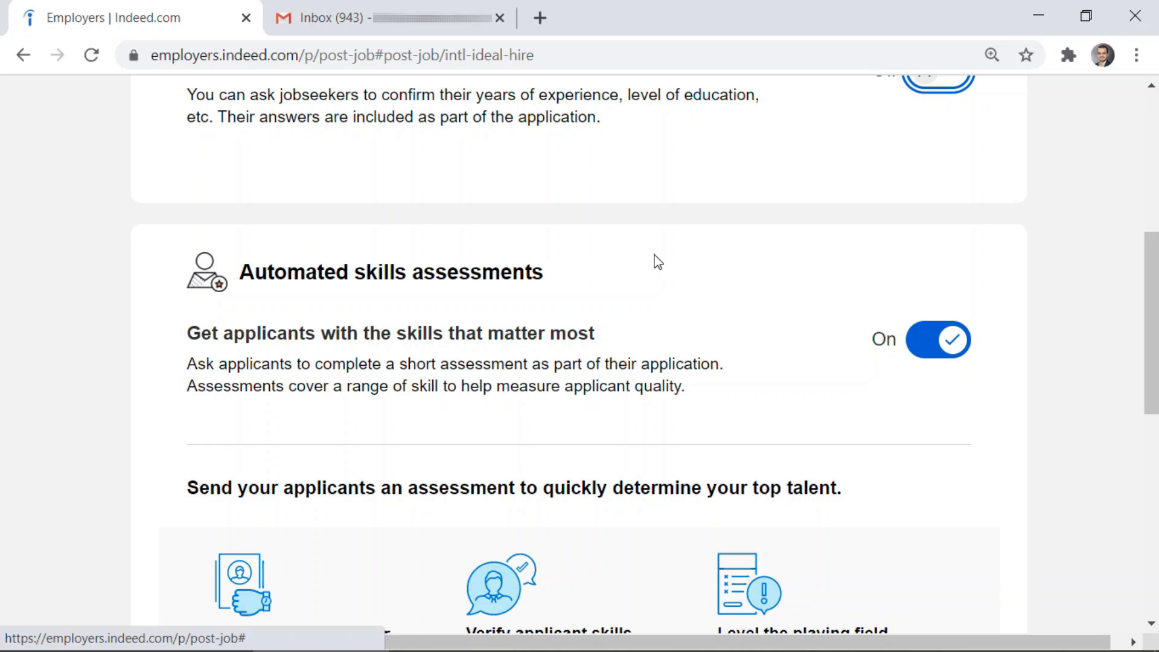
pyautogui.scroll(-5, 657, 256)
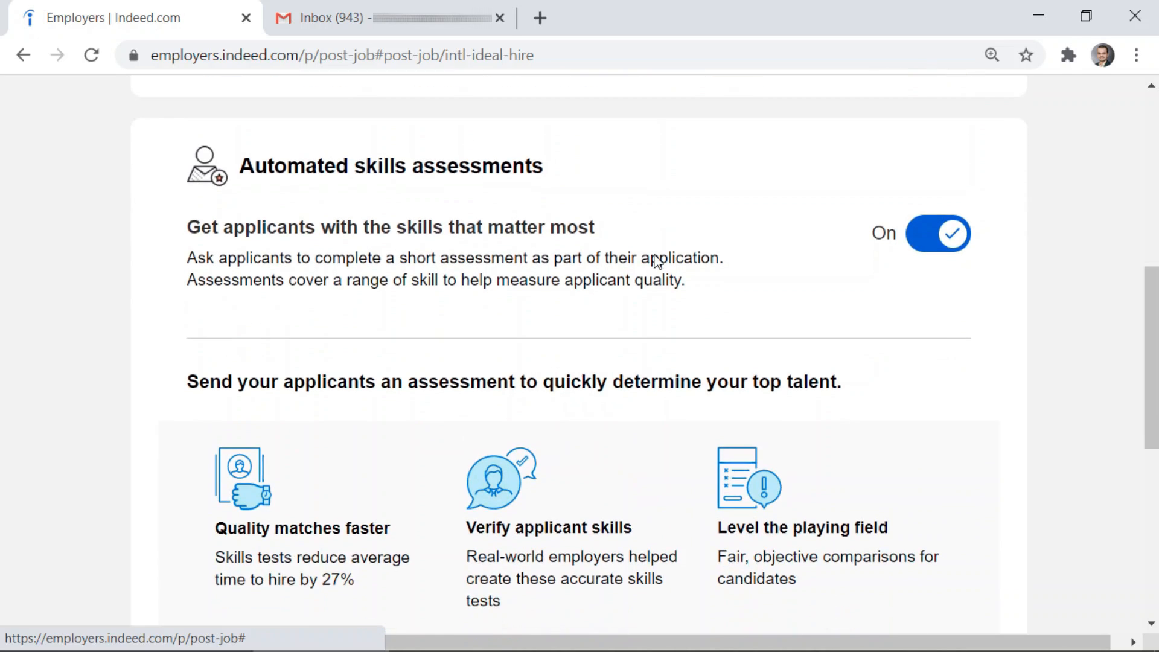
pyautogui.scroll(3, 656, 253)
pyautogui.scroll(-5, 655, 253)
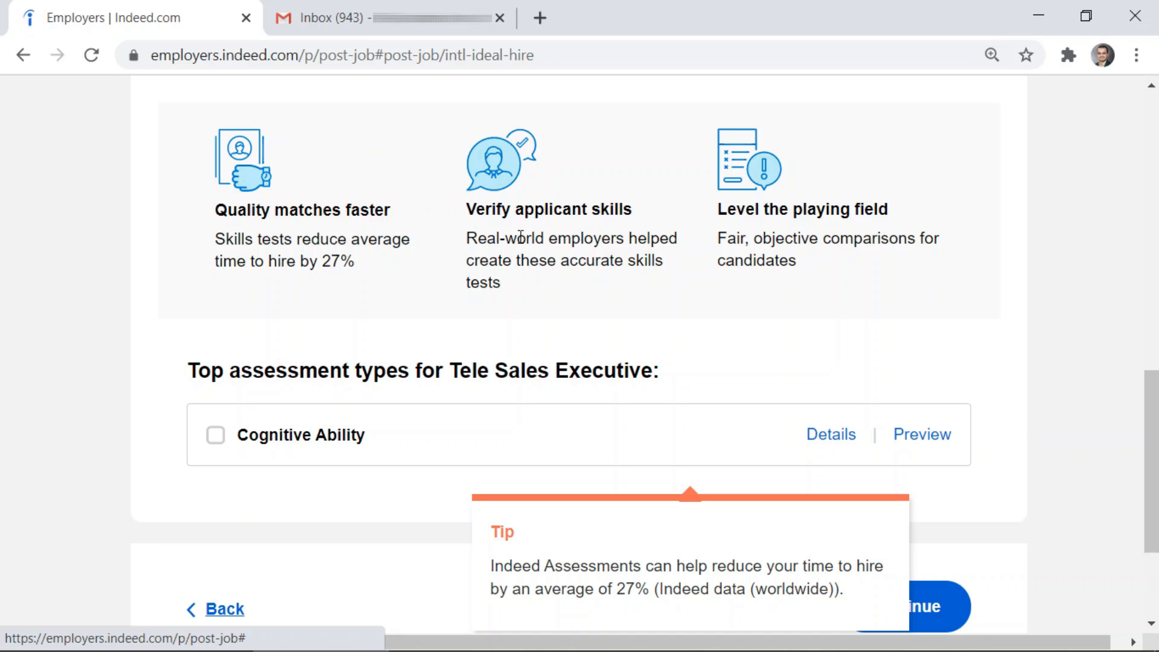
pyautogui.scroll(-3, 490, 266)
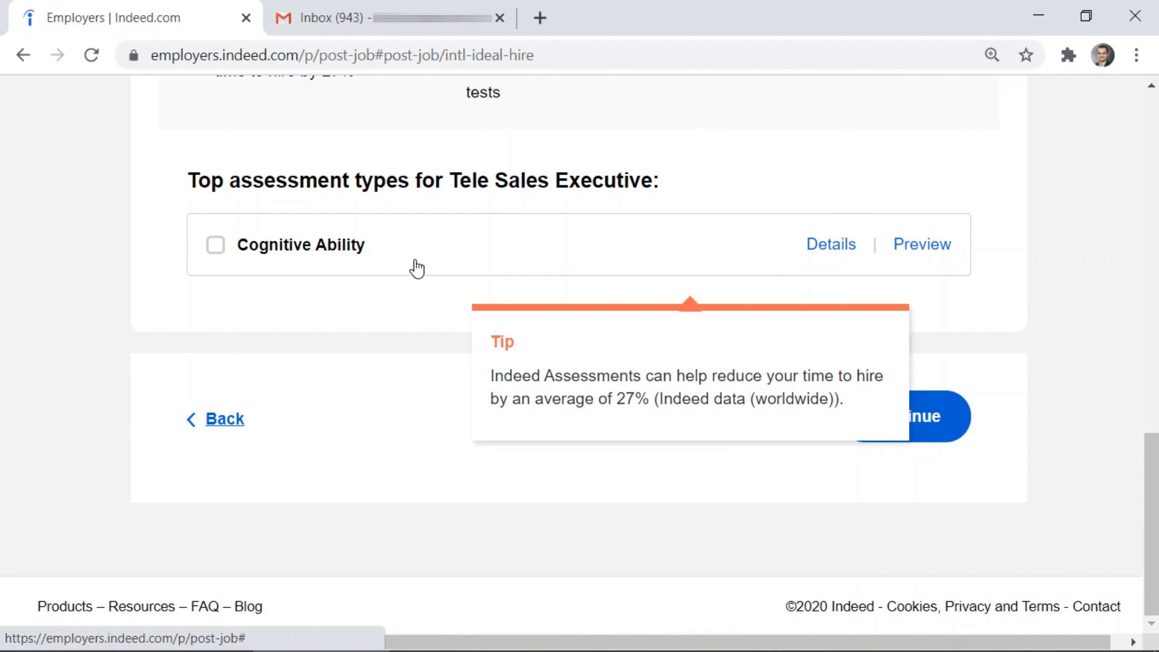
pyautogui.scroll(5, 416, 268)
pyautogui.scroll(7, 416, 268)
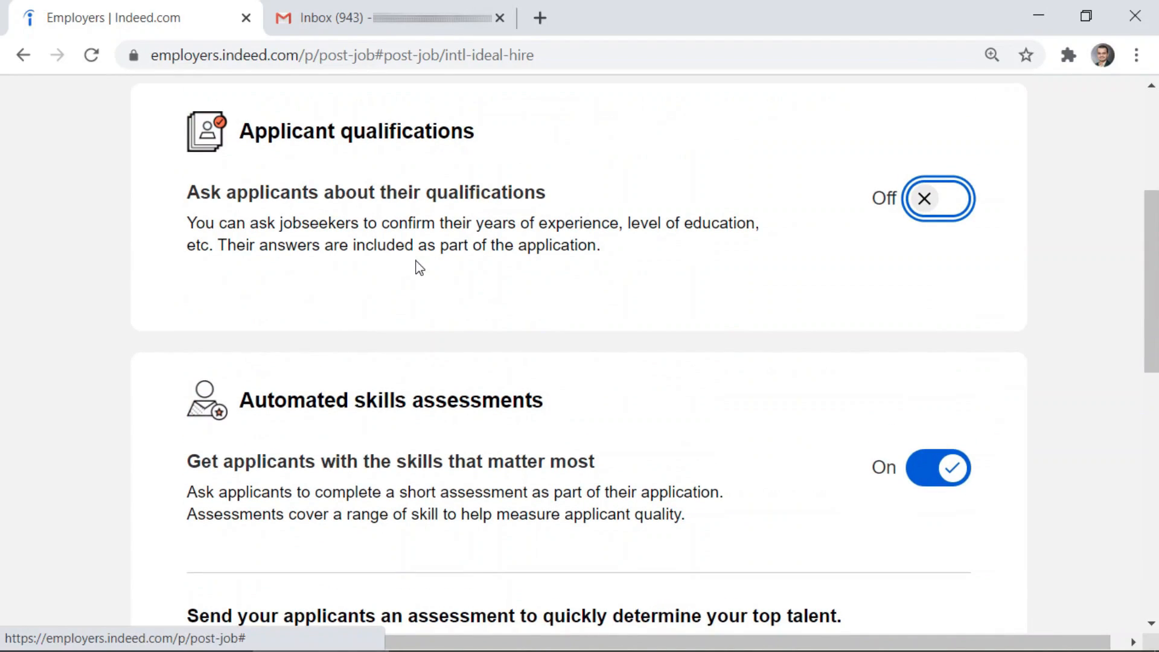
pyautogui.scroll(-10, 416, 268)
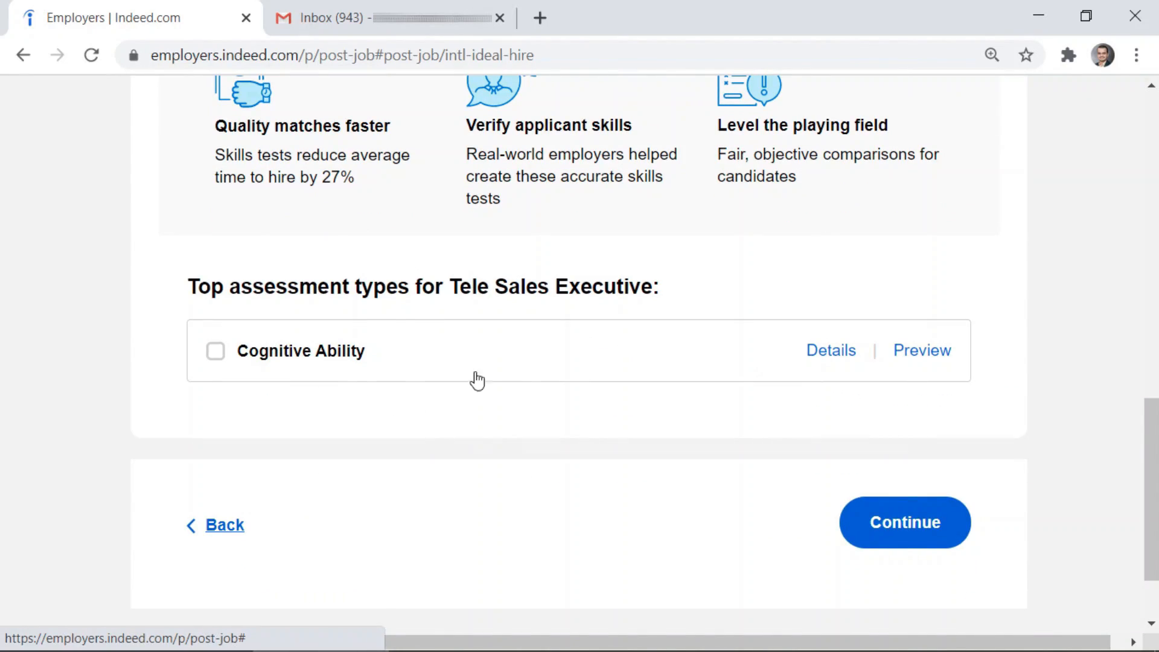
# Select and then deselect the Cognitive Ability assessment
pyautogui.click(213, 355)
pyautogui.scroll(-2, 222, 359)
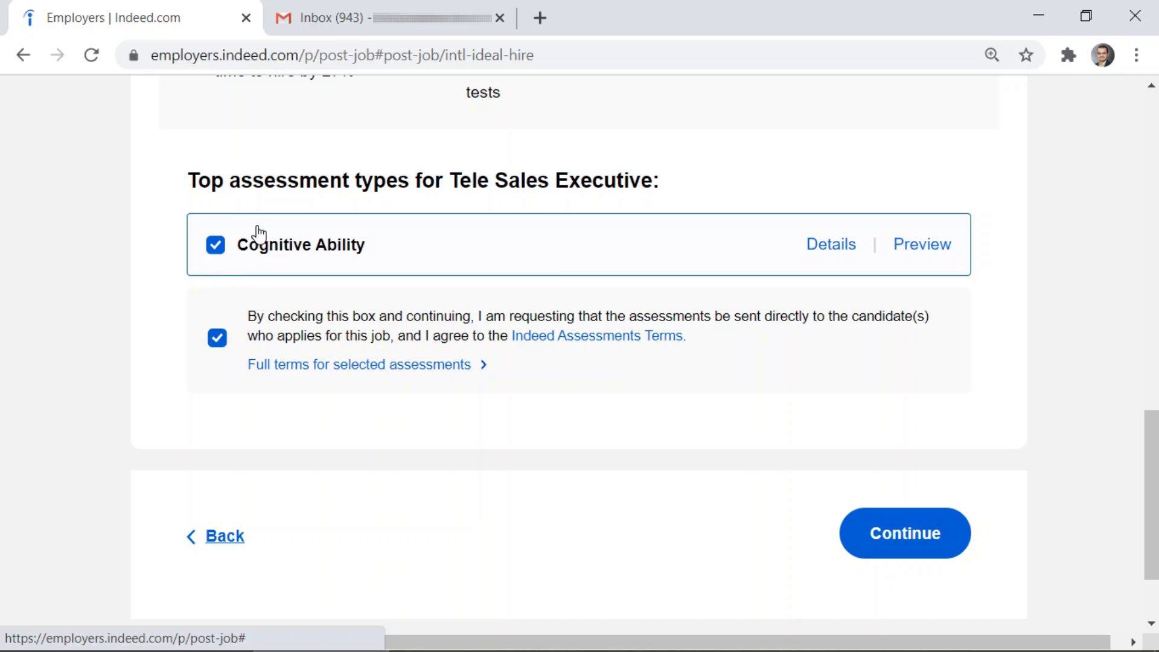
pyautogui.click(212, 249)
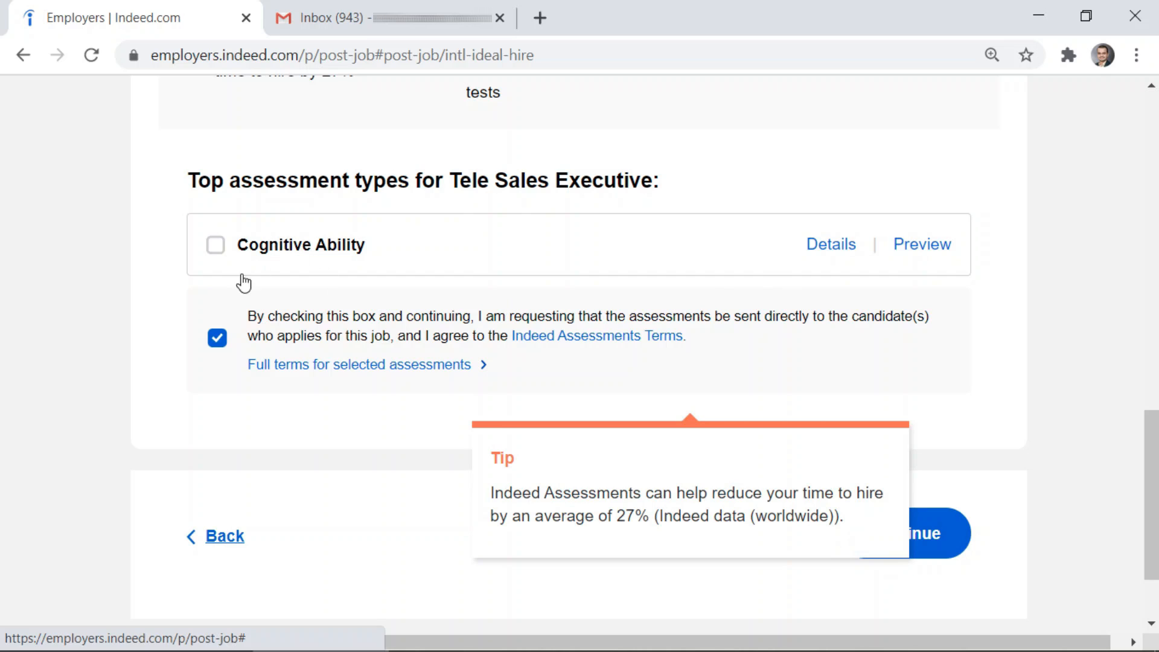
pyautogui.scroll(10, 723, 309)
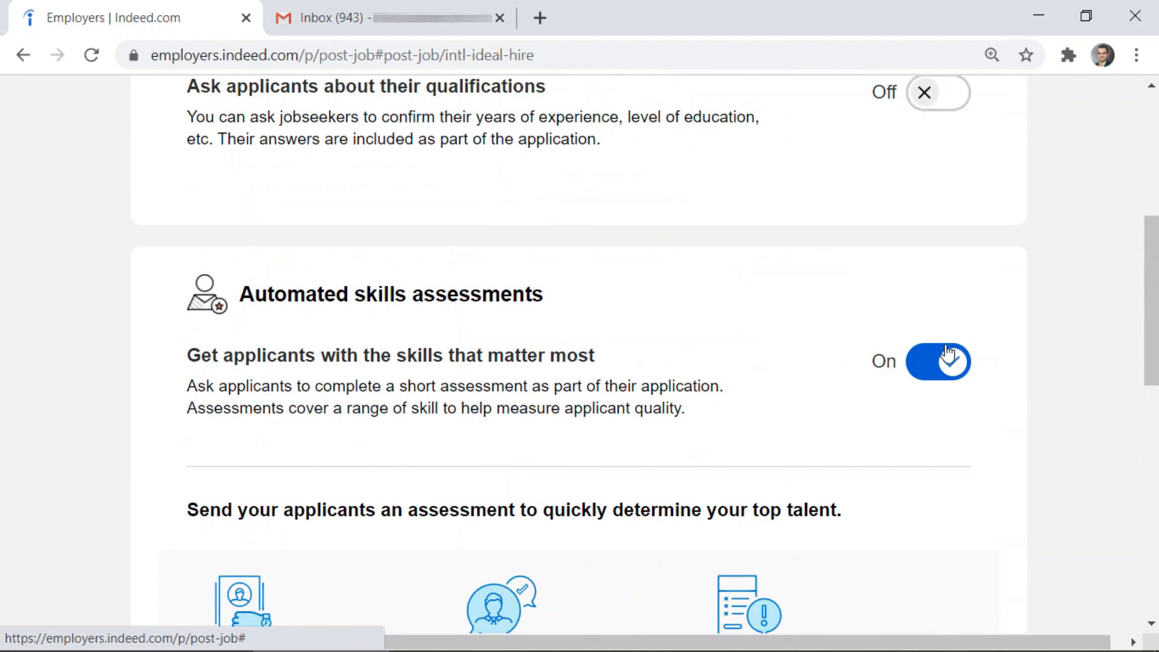
# Switch off Automated skills assessments for the job
pyautogui.click(945, 360)
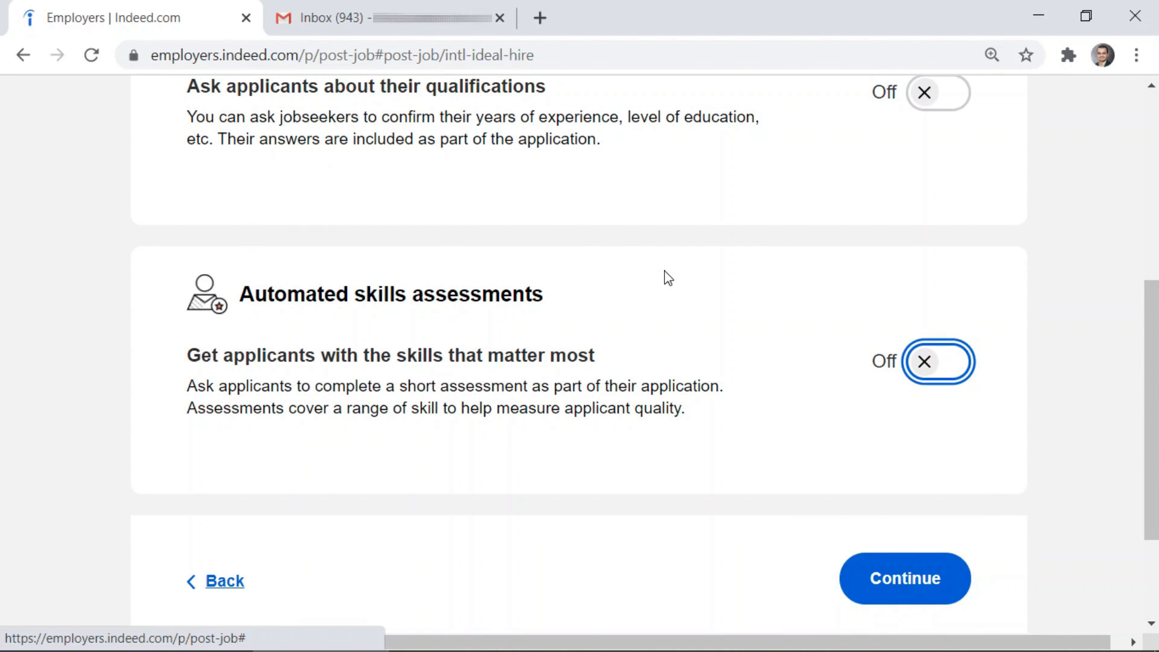
pyautogui.scroll(-2, 670, 280)
pyautogui.scroll(4, 663, 266)
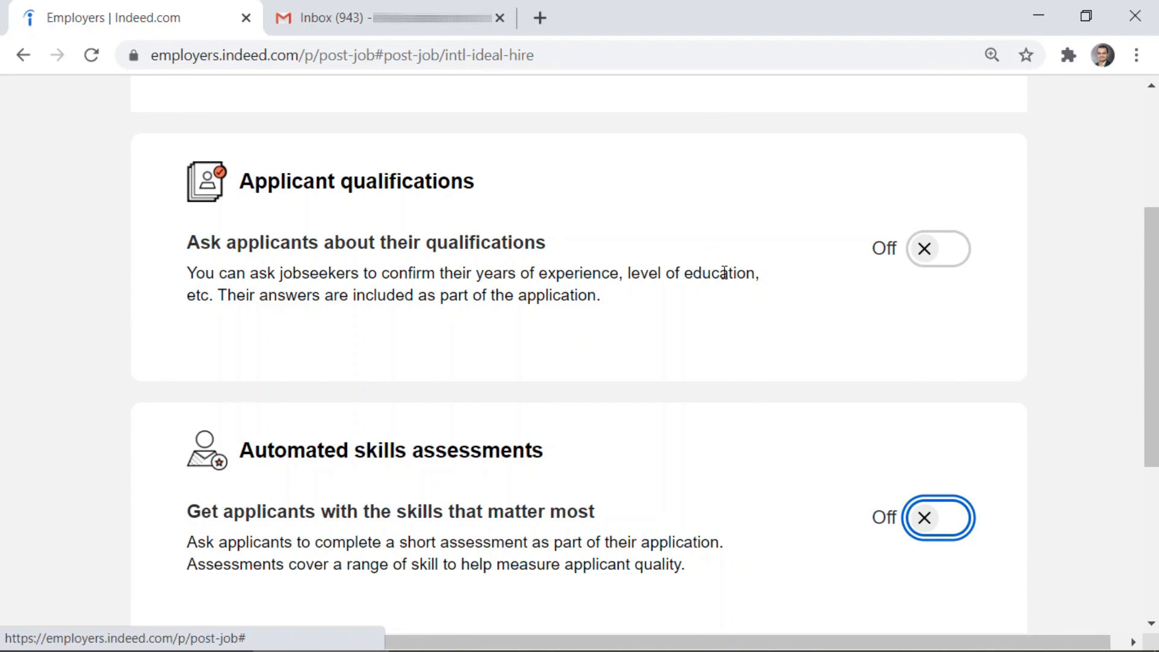
pyautogui.scroll(-5, 723, 275)
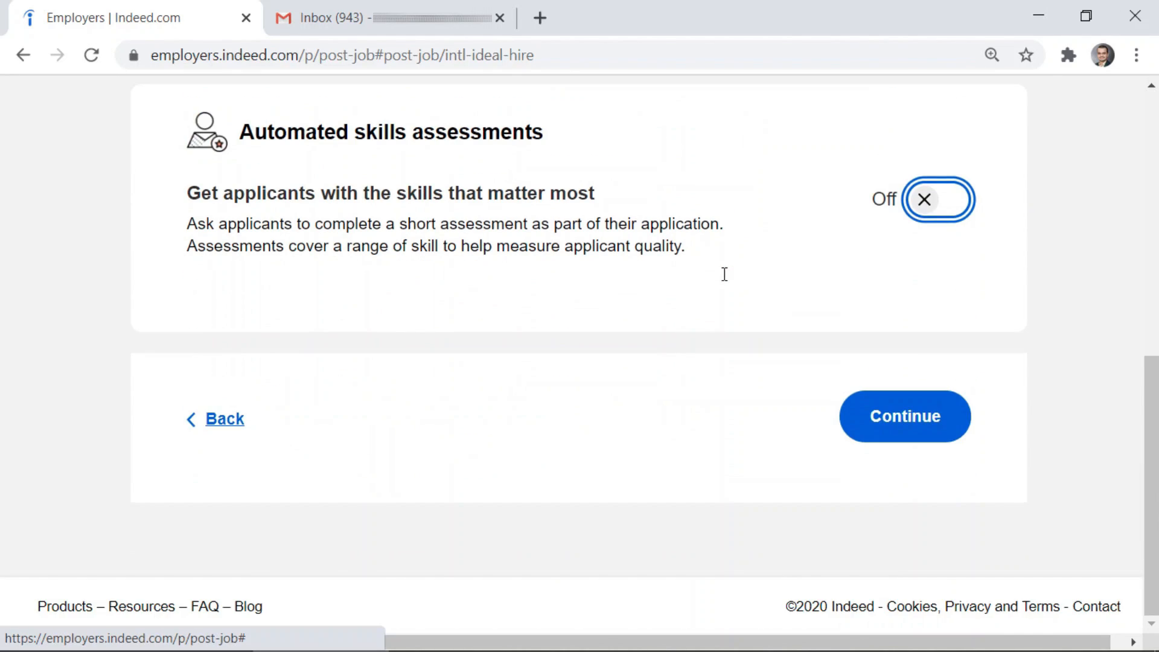
# Continue to Preview Job Post and review the Desktop preview
pyautogui.click(935, 424)
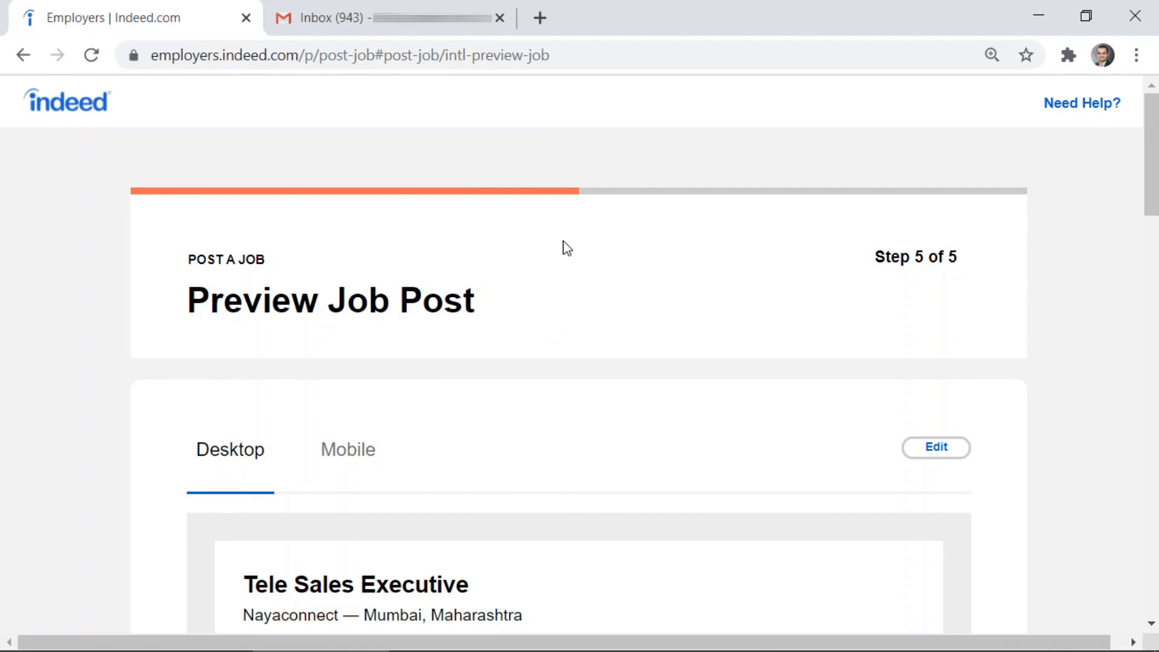
pyautogui.scroll(-1, 566, 248)
pyautogui.scroll(-5, 566, 248)
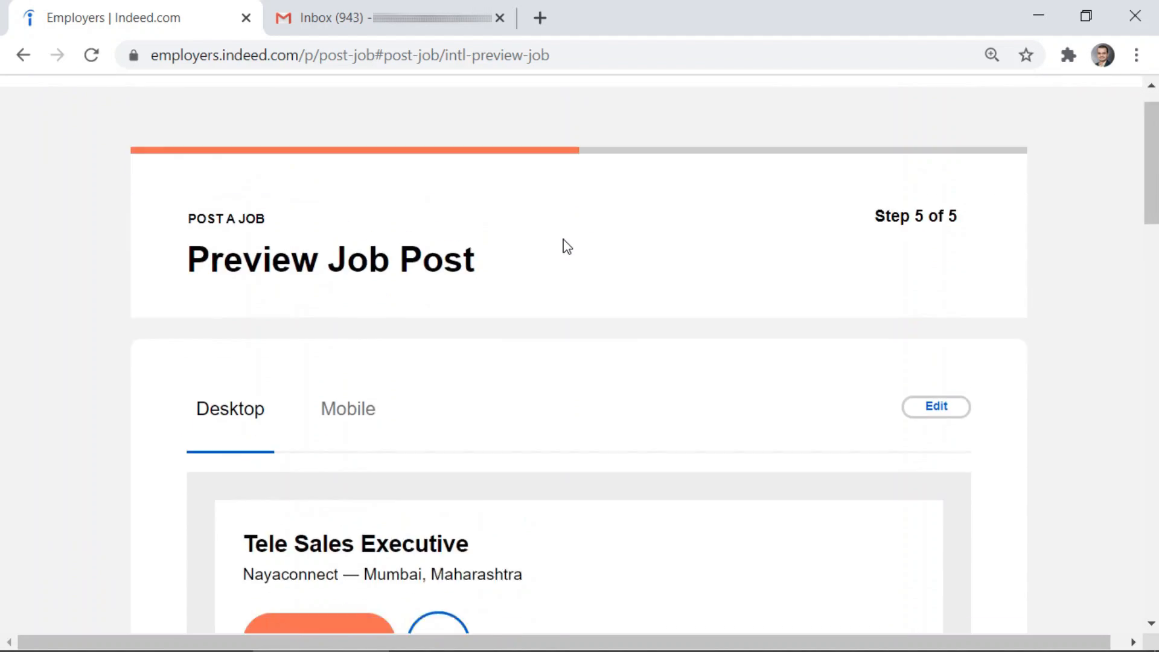
pyautogui.scroll(-10, 566, 246)
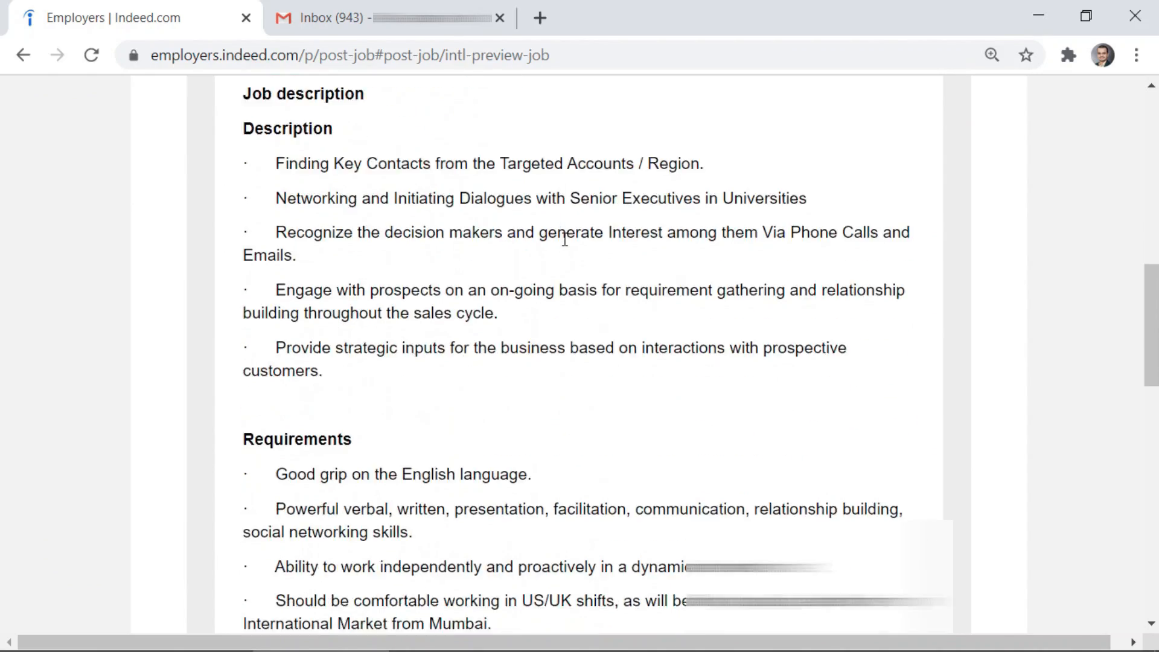
pyautogui.scroll(-5, 564, 239)
pyautogui.scroll(20, 563, 241)
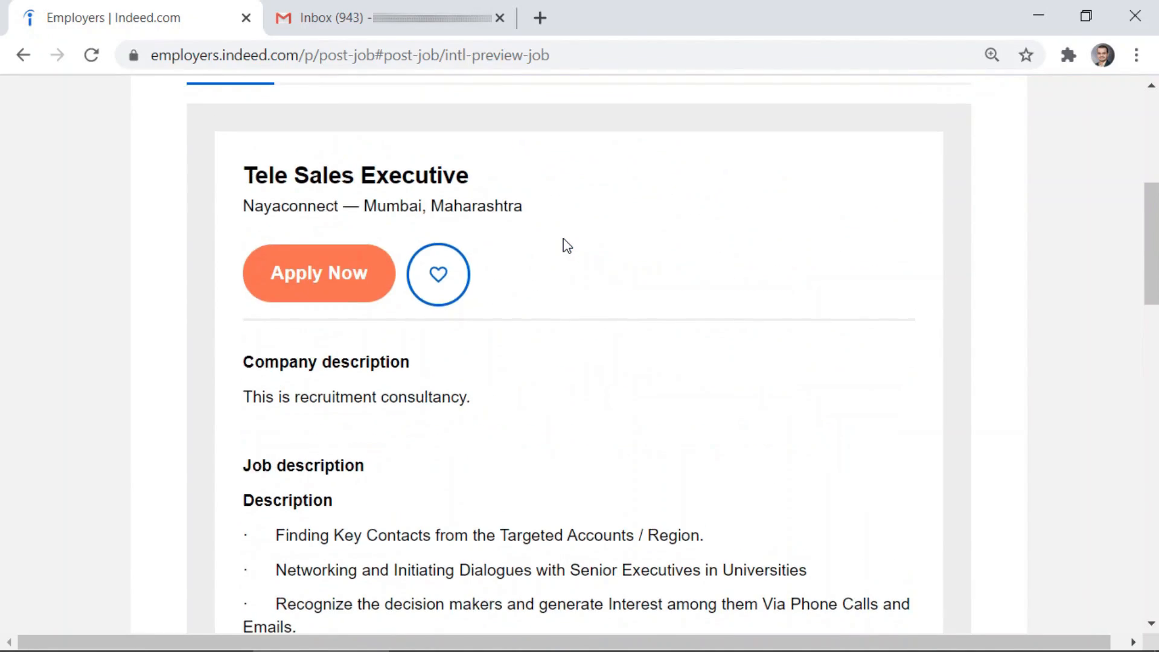
pyautogui.scroll(-15, 571, 370)
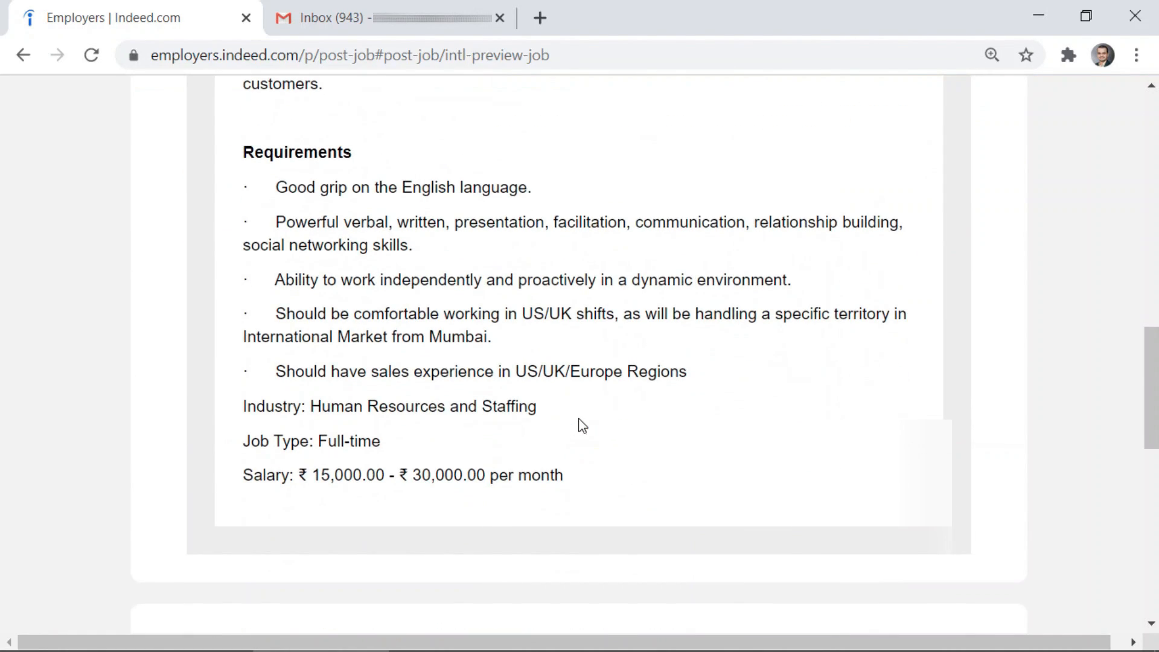
pyautogui.scroll(10, 579, 424)
pyautogui.scroll(5, 597, 413)
# Review the Mobile preview and the Application settings summary
pyautogui.click(356, 363)
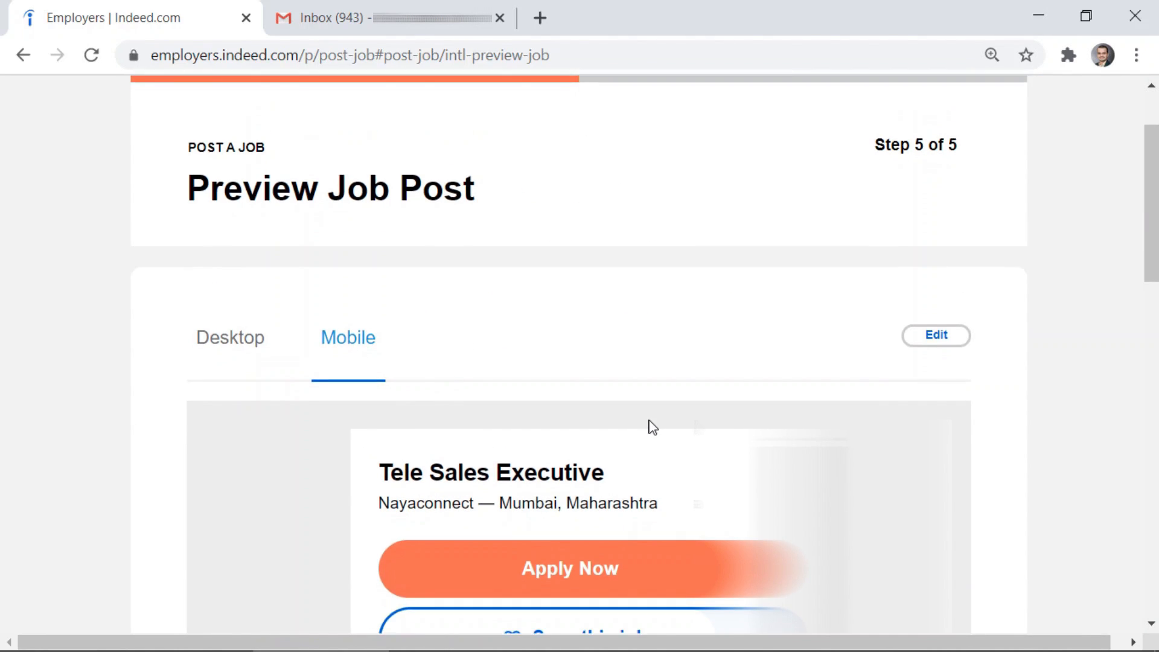
pyautogui.scroll(-12, 649, 427)
pyautogui.scroll(7, 649, 427)
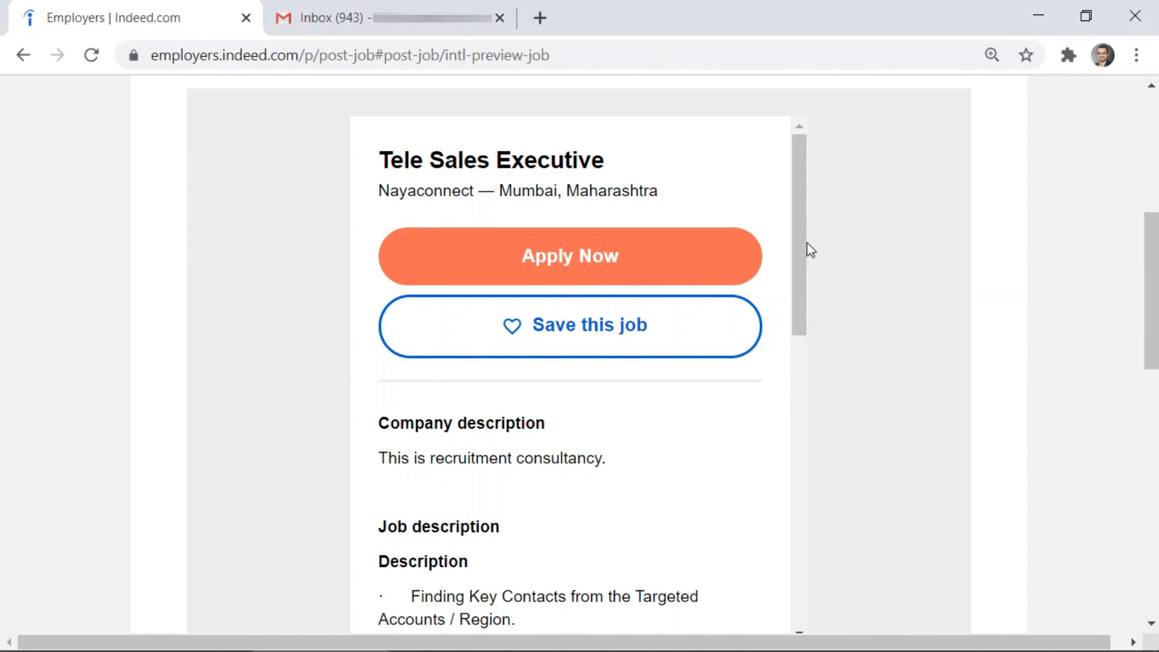
pyautogui.moveTo(804, 241); pyautogui.dragTo(794, 551)
pyautogui.scroll(7, 850, 487)
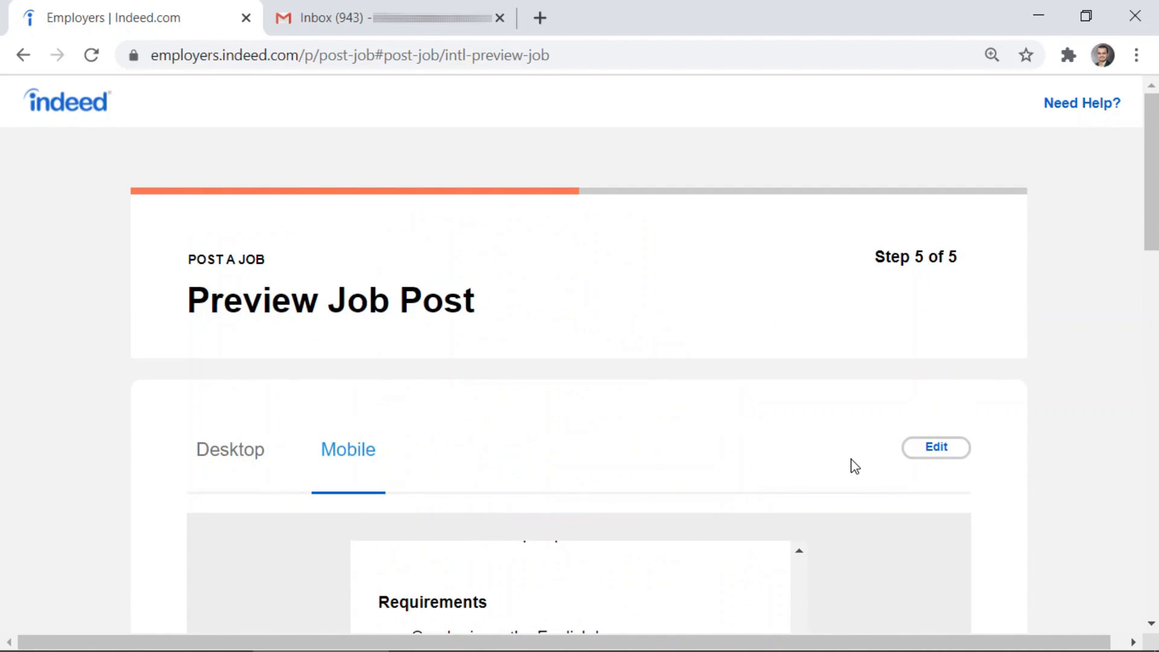
pyautogui.scroll(-15, 744, 450)
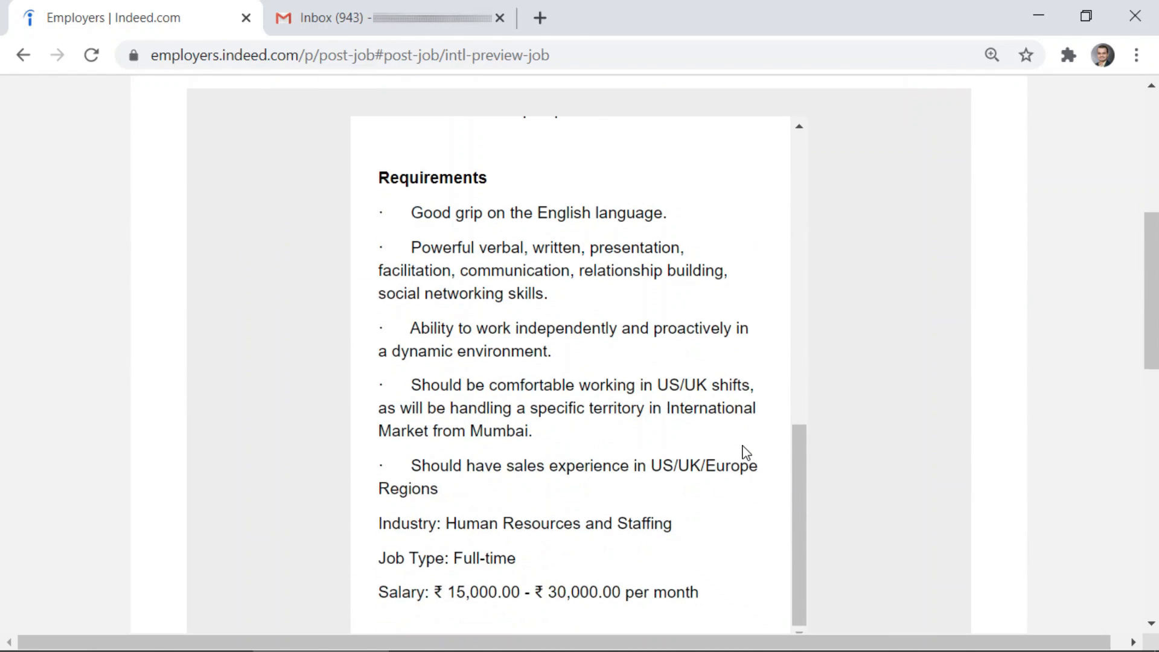
pyautogui.scroll(-2, 529, 452)
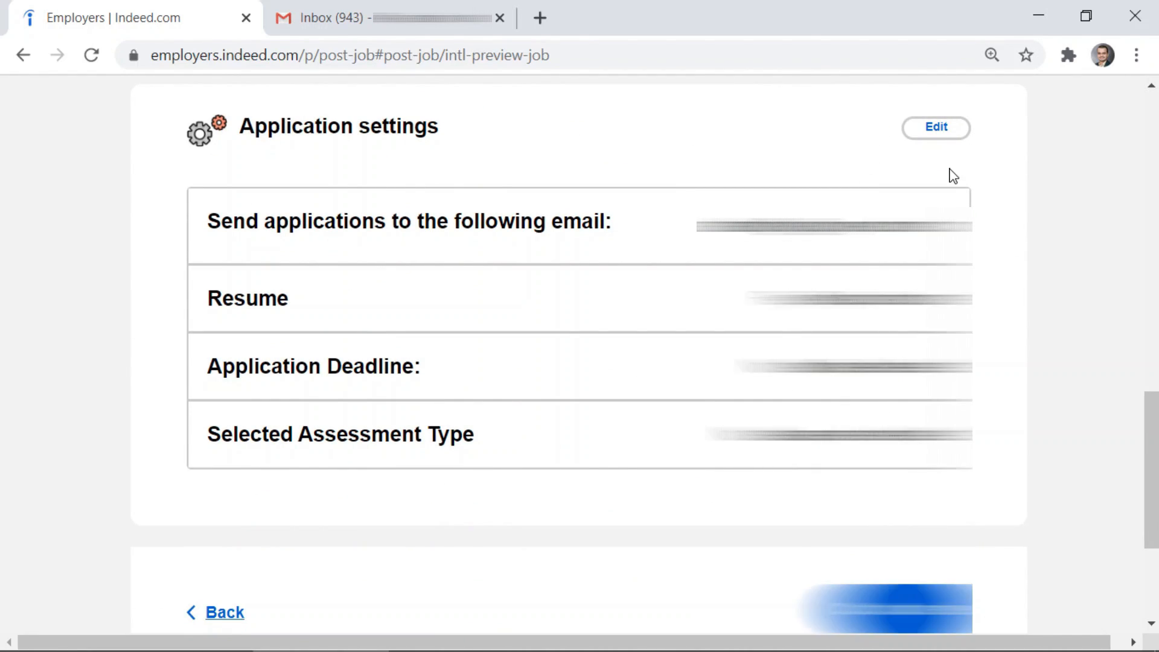
pyautogui.scroll(9, 951, 180)
pyautogui.scroll(5, 949, 179)
pyautogui.scroll(-15, 649, 537)
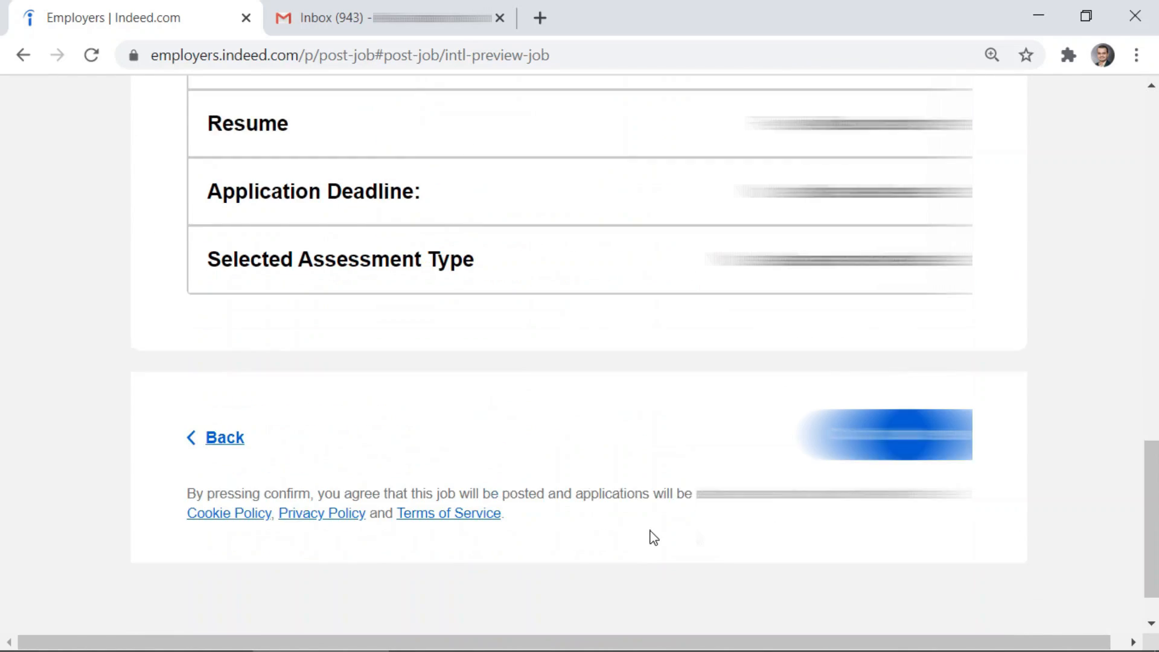
pyautogui.scroll(4, 593, 460)
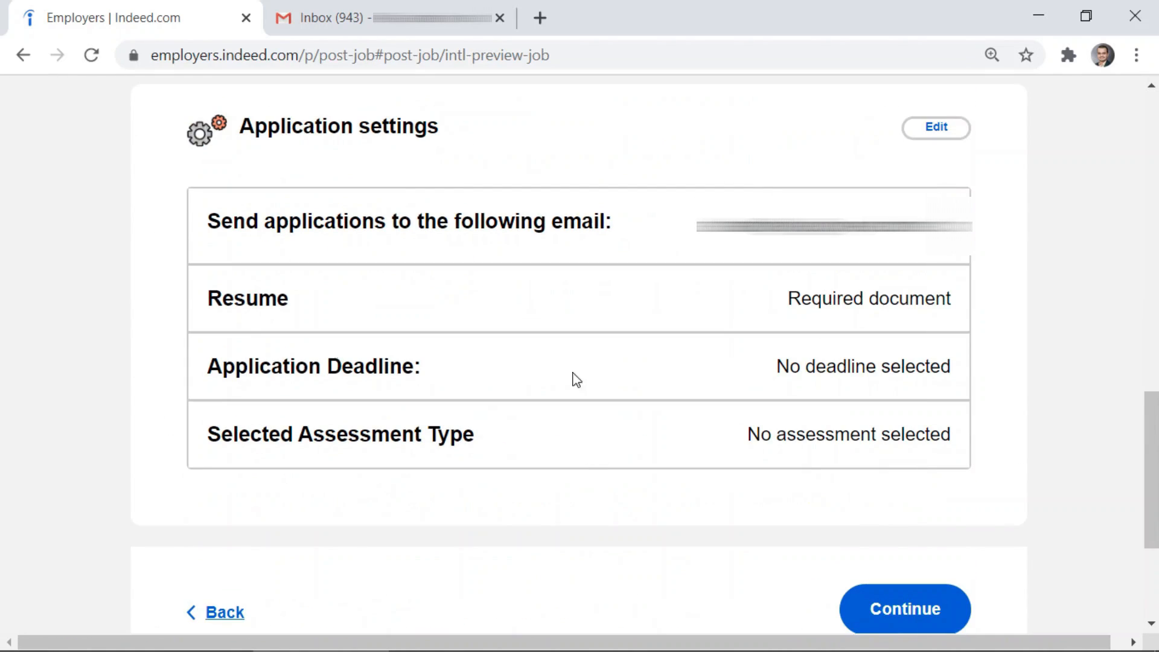
pyautogui.scroll(-4, 760, 480)
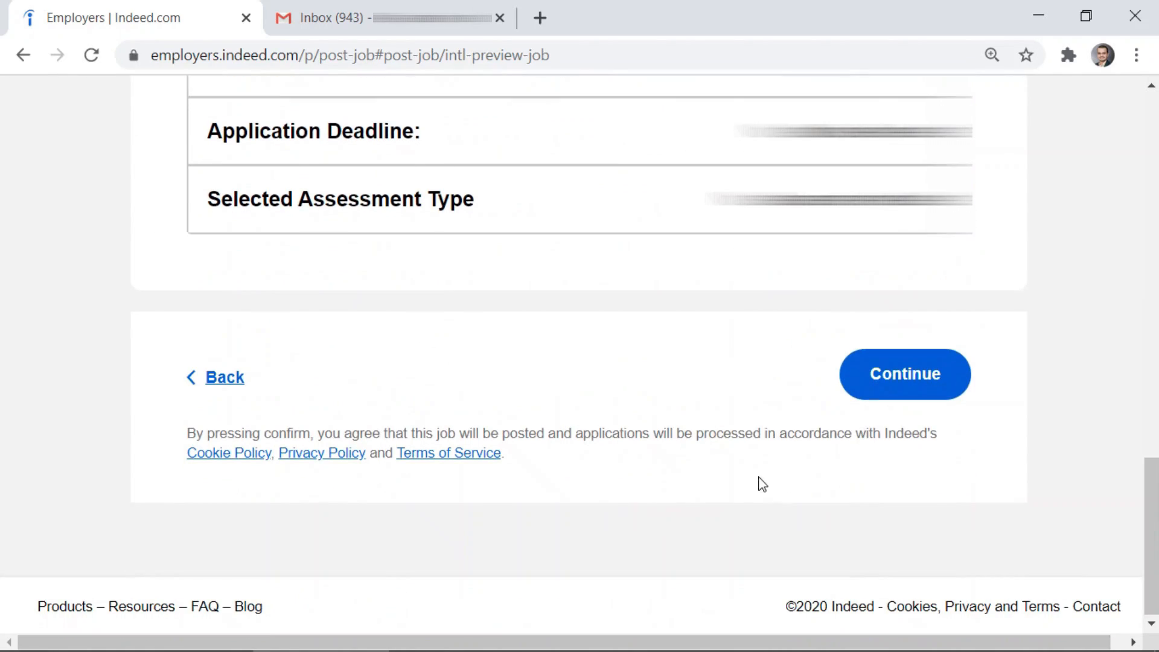
# Review the Sponsor job page's ₹348 daily budget for one hire, then decline job optimization
pyautogui.click(875, 388)
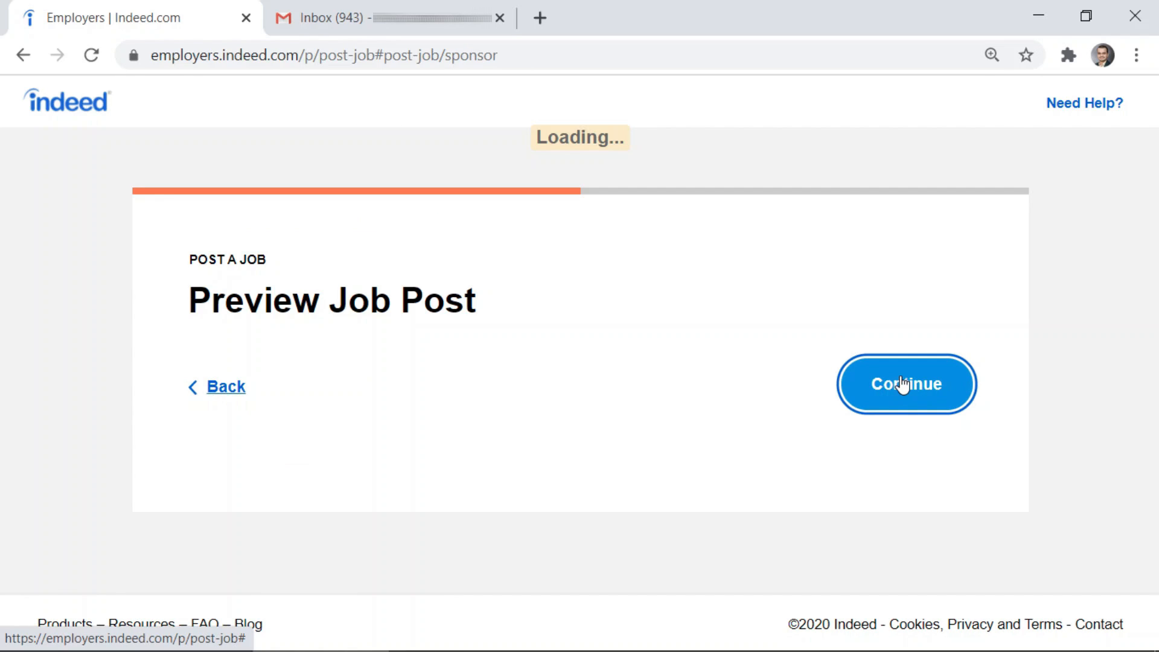
pyautogui.scroll(-5, 902, 380)
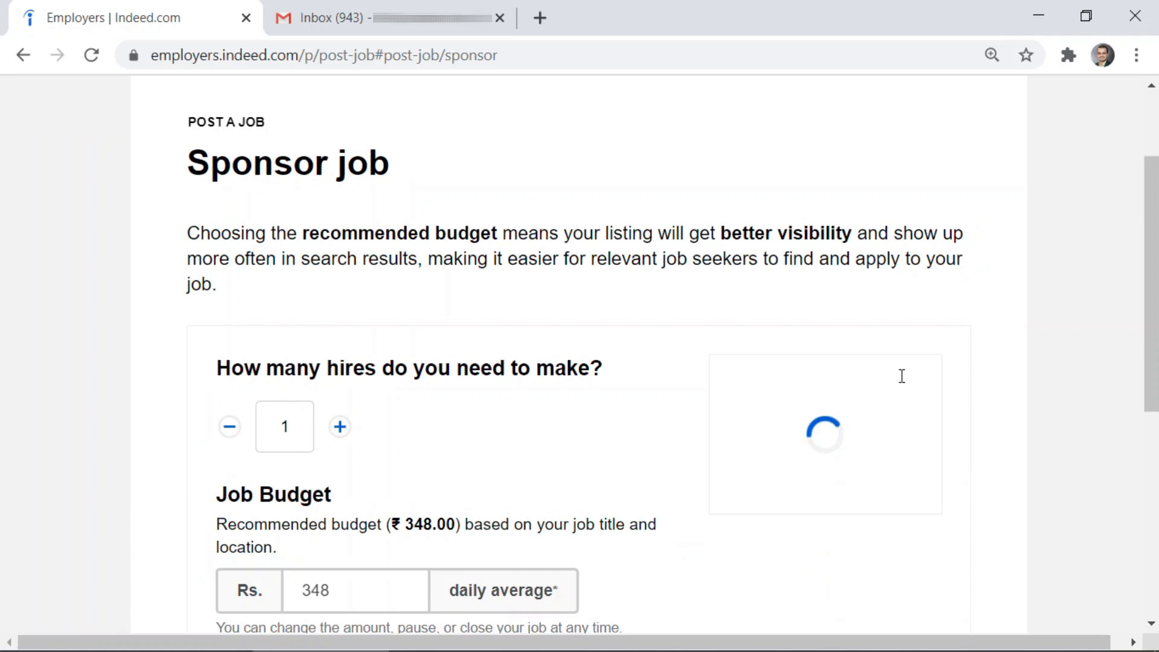
pyautogui.scroll(3, 563, 389)
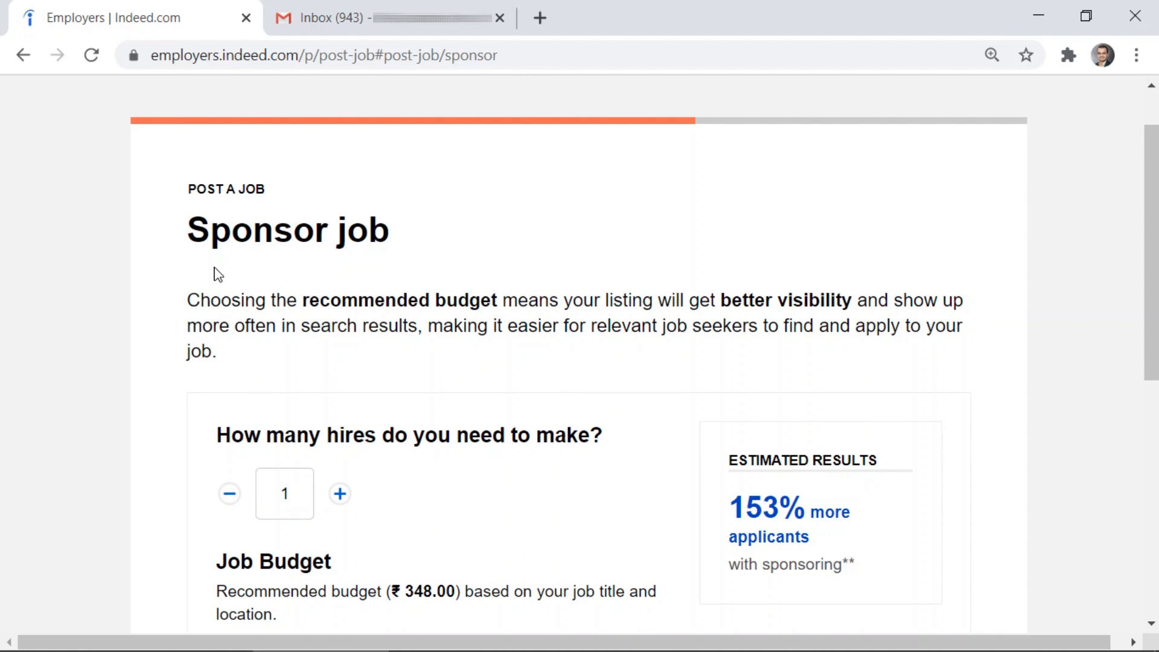
pyautogui.scroll(-8, 272, 344)
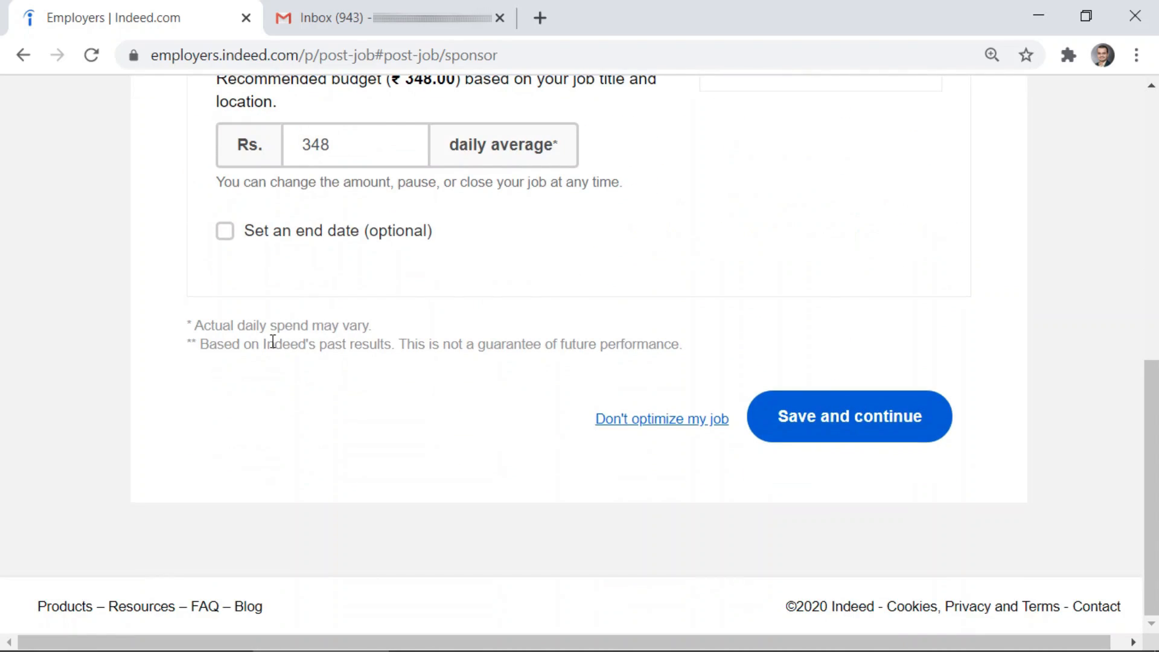
pyautogui.scroll(8, 273, 341)
pyautogui.scroll(-3, 273, 341)
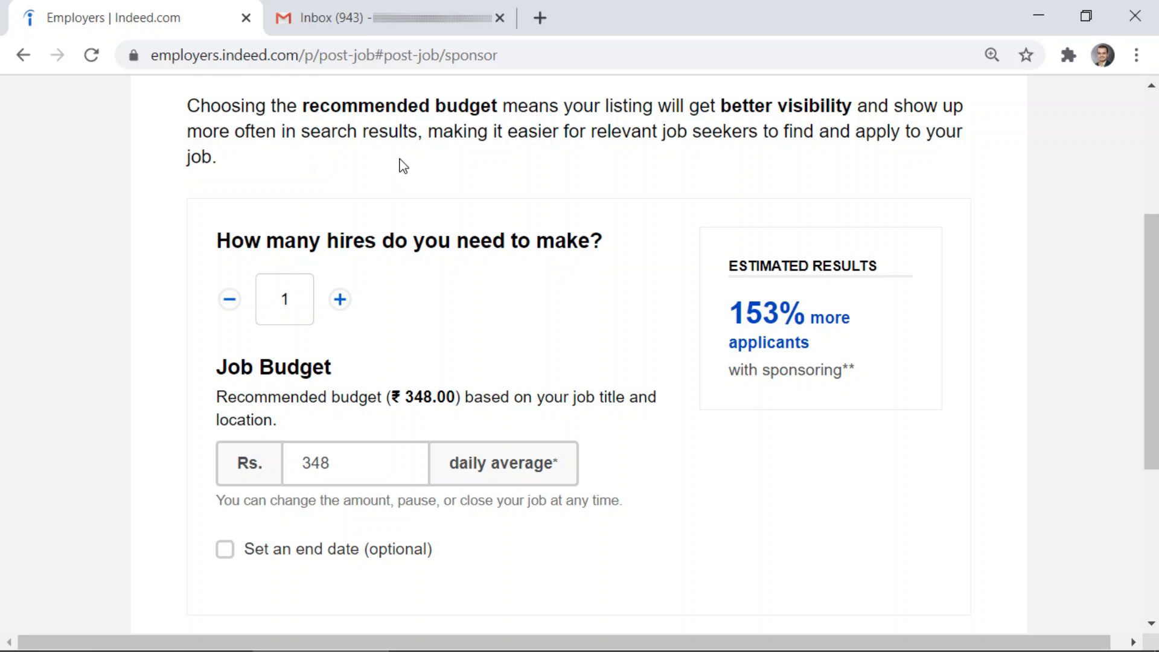
pyautogui.scroll(3, 434, 199)
pyautogui.scroll(-9, 370, 292)
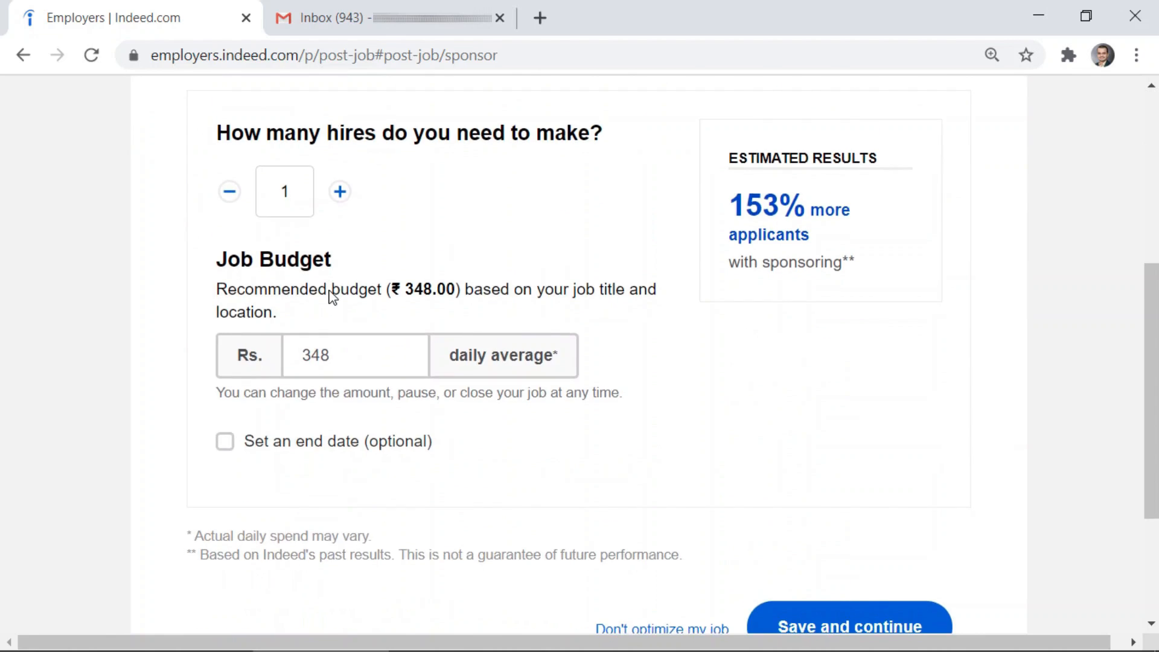
pyautogui.scroll(3, 534, 433)
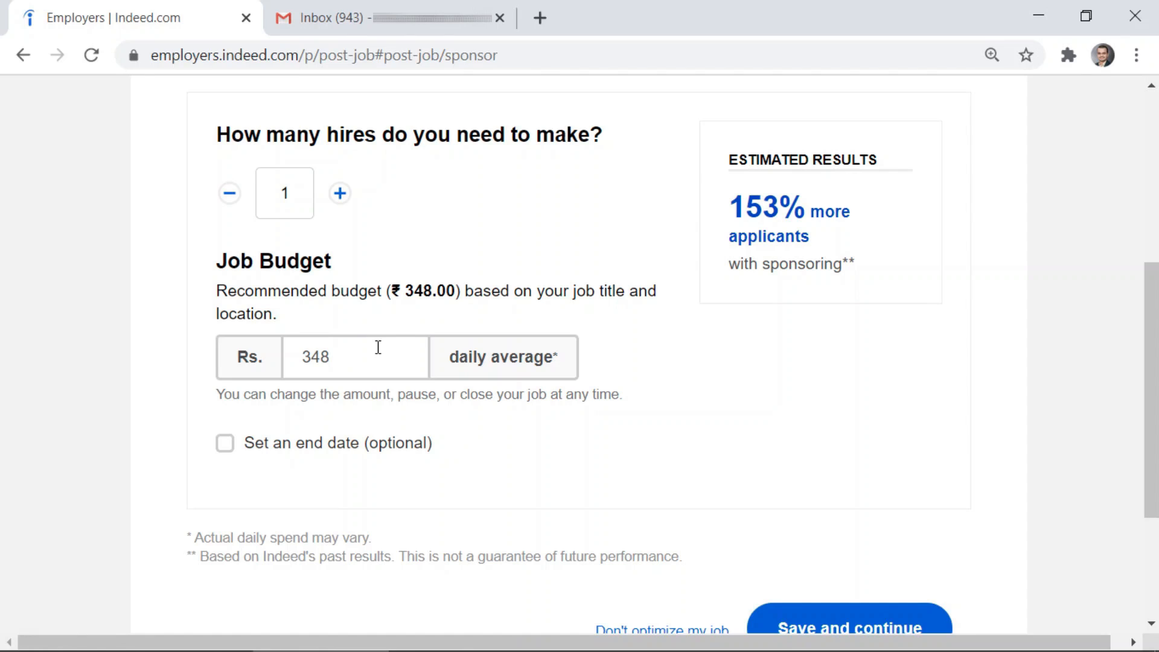
pyautogui.scroll(-3, 377, 347)
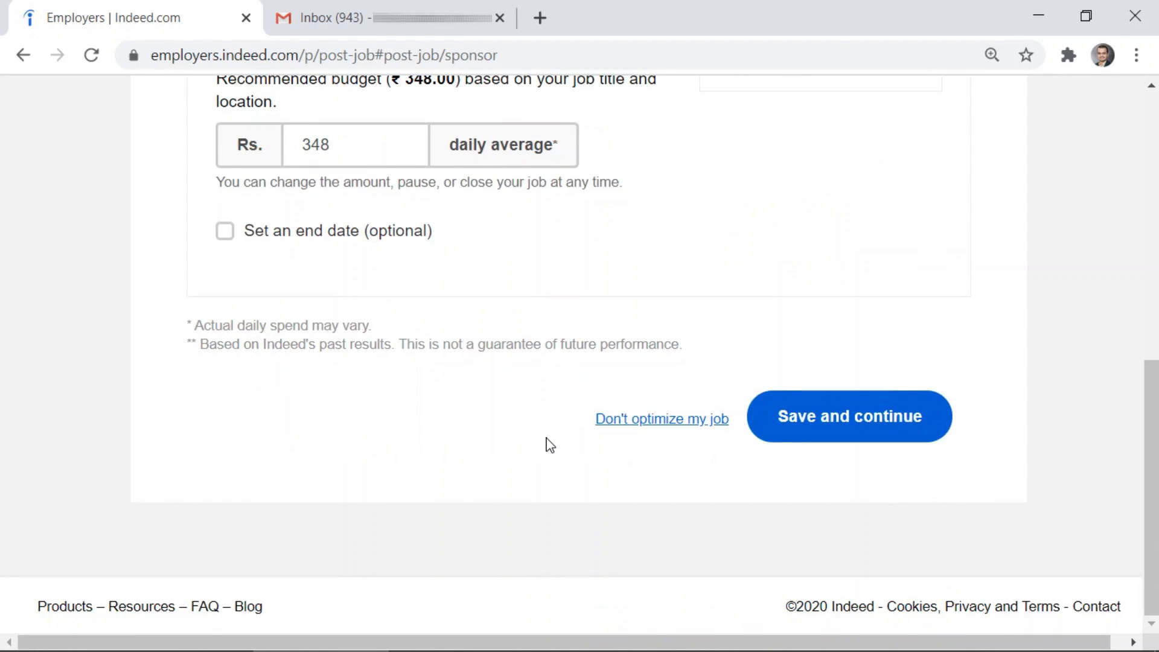
pyautogui.click(645, 430)
# Decline the ₹1,044.00 Sponsor for free offer, posting the job as a Free Post
pyautogui.scroll(-1, 649, 434)
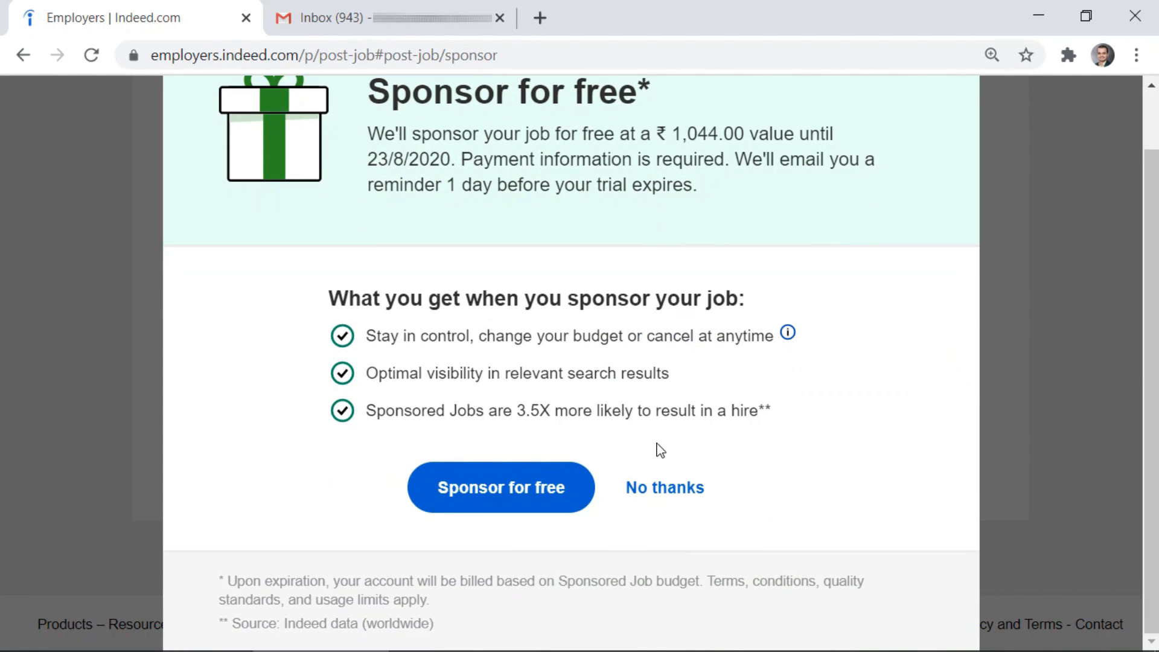
pyautogui.click(667, 492)
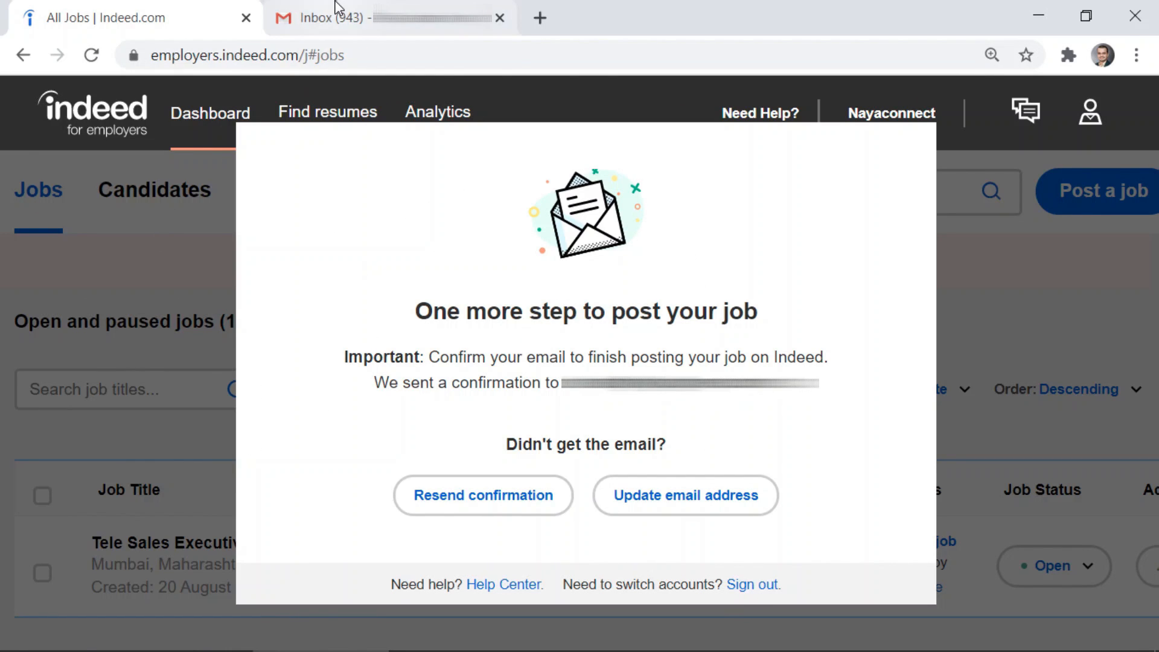
# Open Indeed's Verify email in Gmail and confirm the Indeed account
pyautogui.click(360, 18)
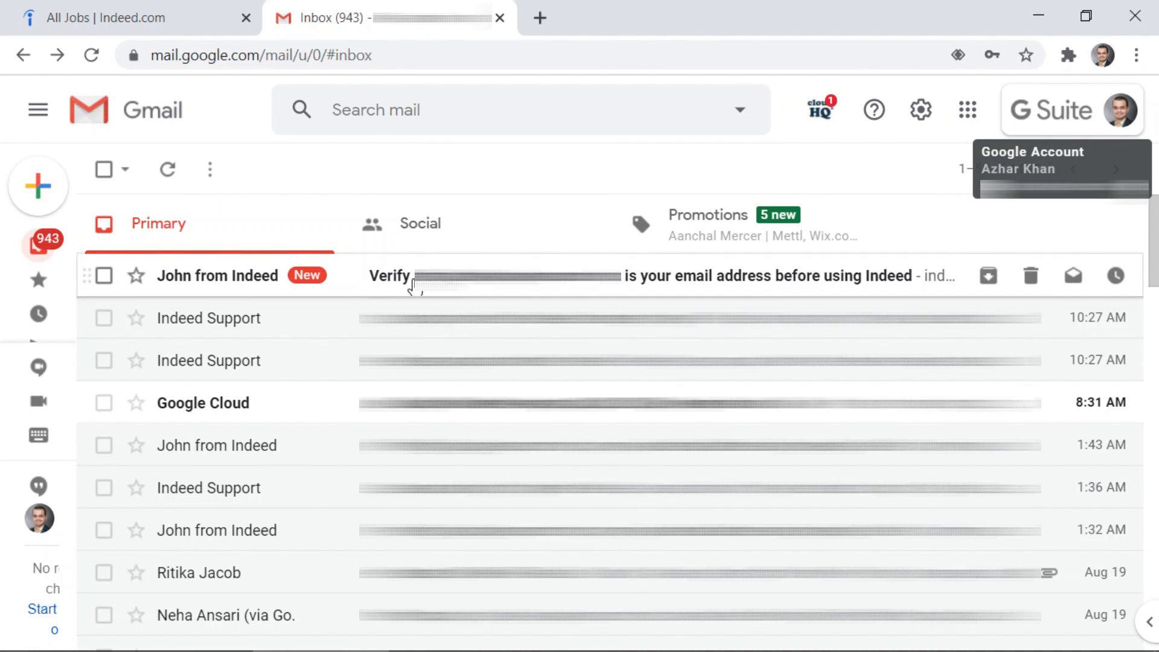
pyautogui.click(414, 283)
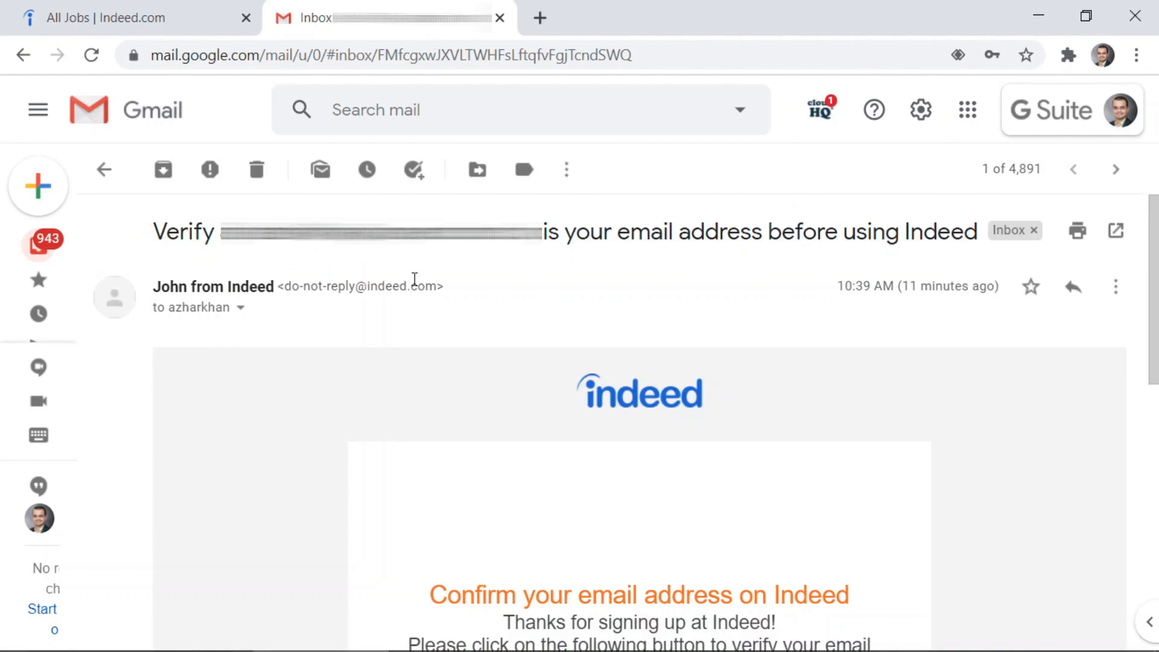
pyautogui.scroll(-10, 414, 284)
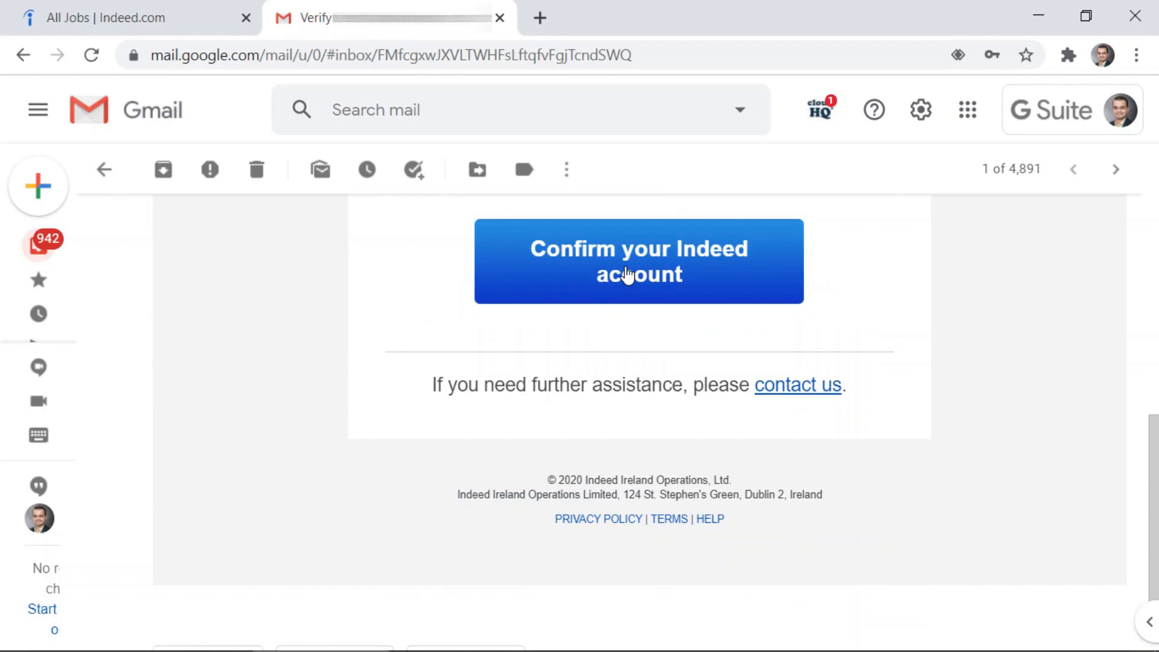
pyautogui.click(628, 273)
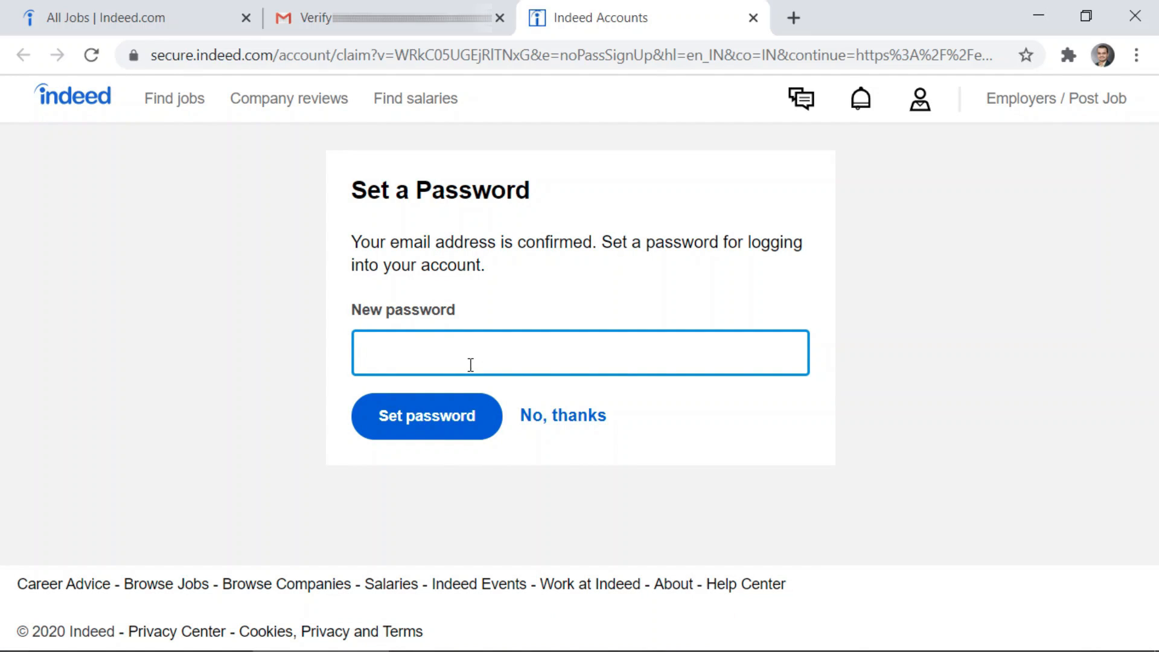
# Enter and save a new account password, then return to the Dashboard
pyautogui.write('********')
pyautogui.click(425, 431)
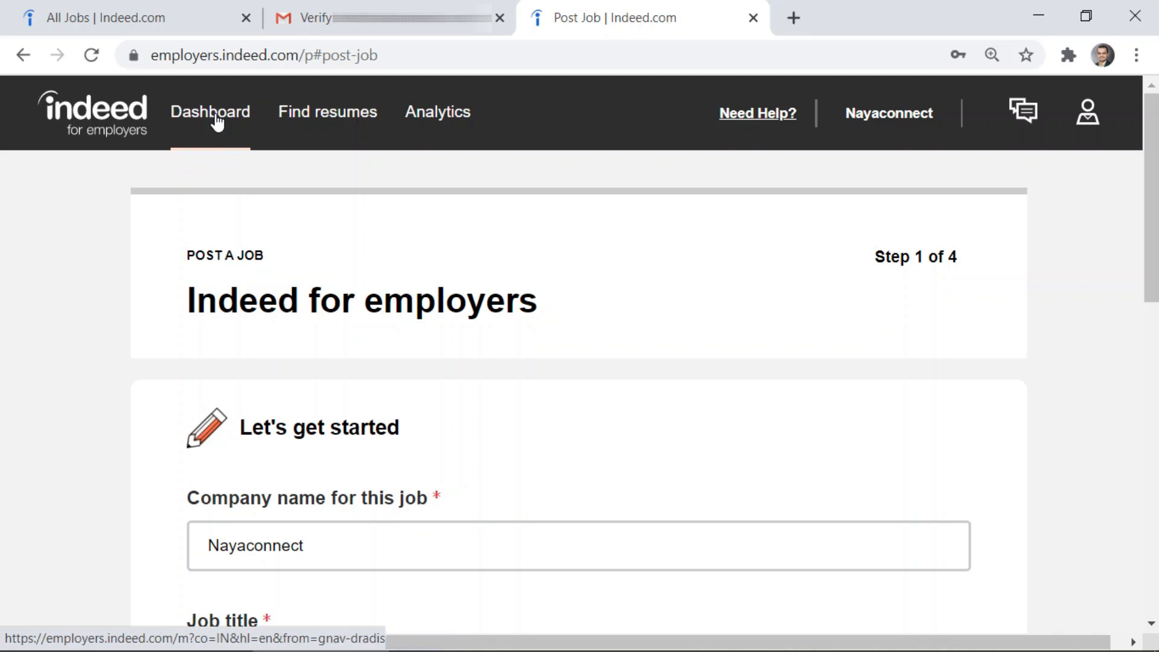
pyautogui.click(217, 123)
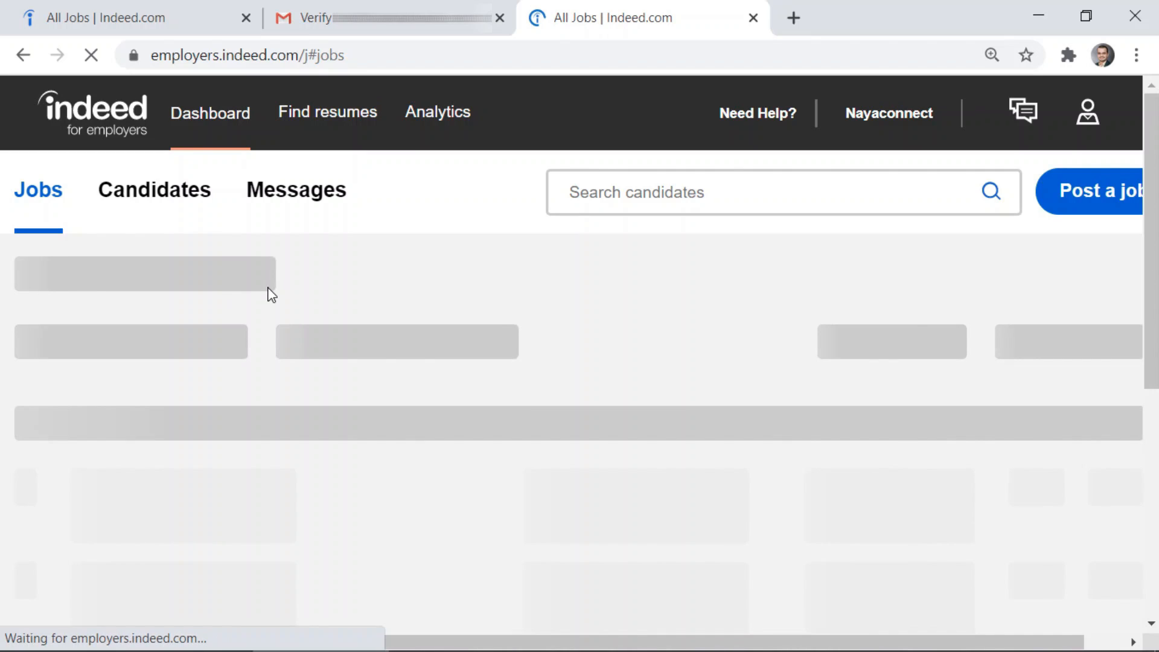
pyautogui.scroll(-2, 342, 321)
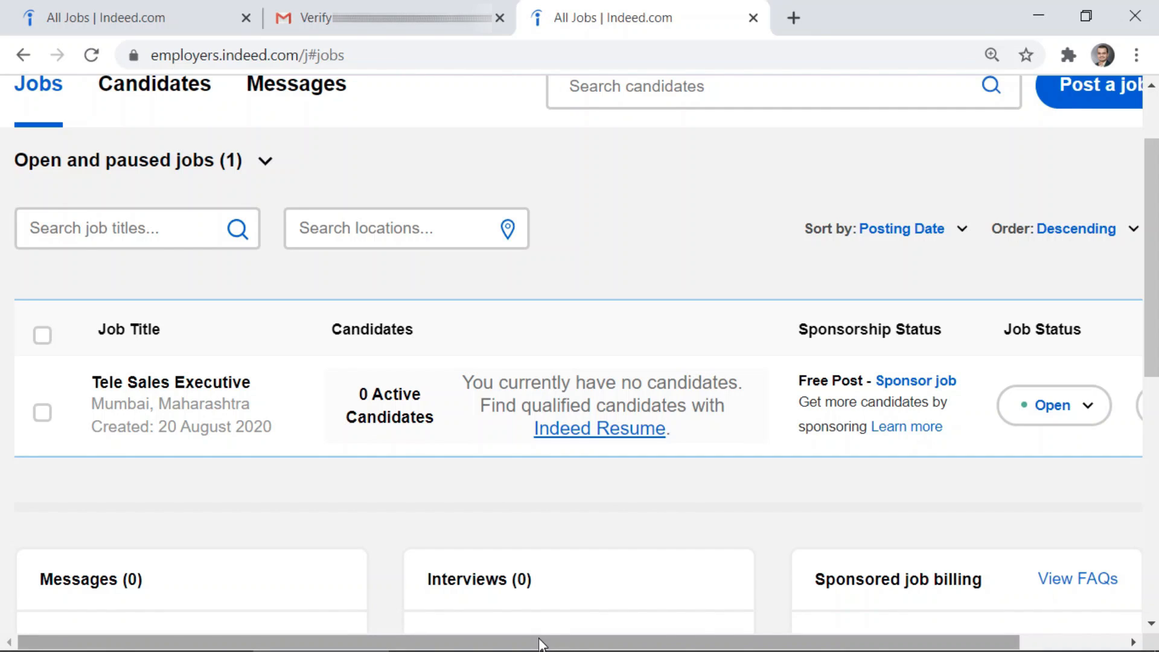
pyautogui.moveTo(538, 638); pyautogui.dragTo(661, 638)
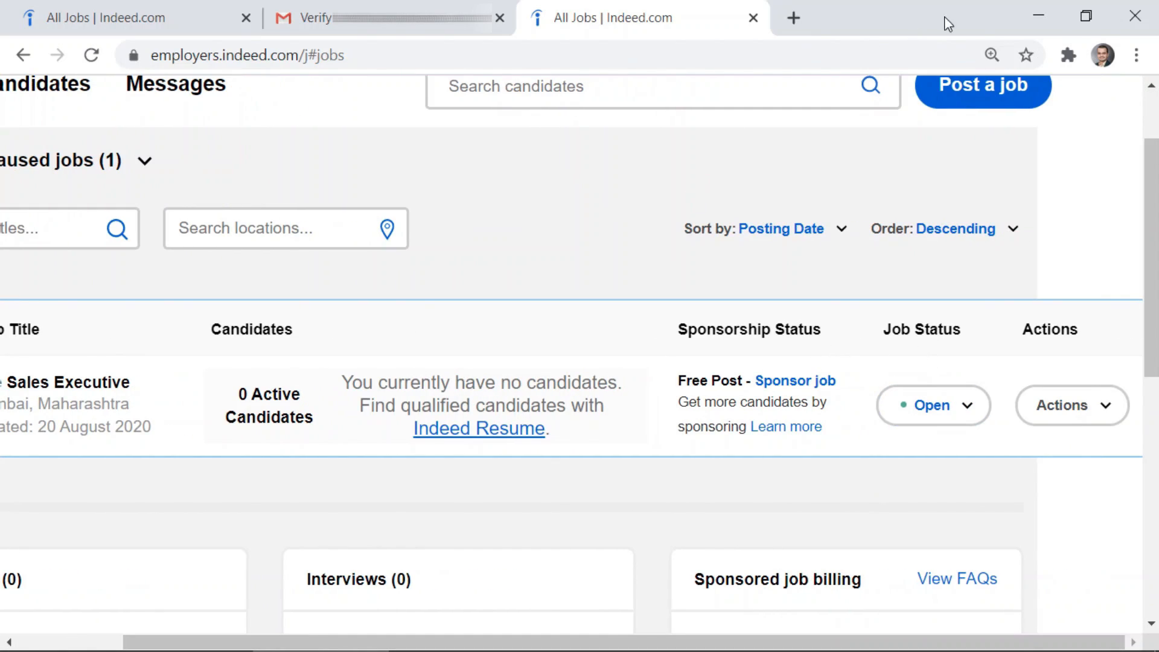
pyautogui.click(990, 56)
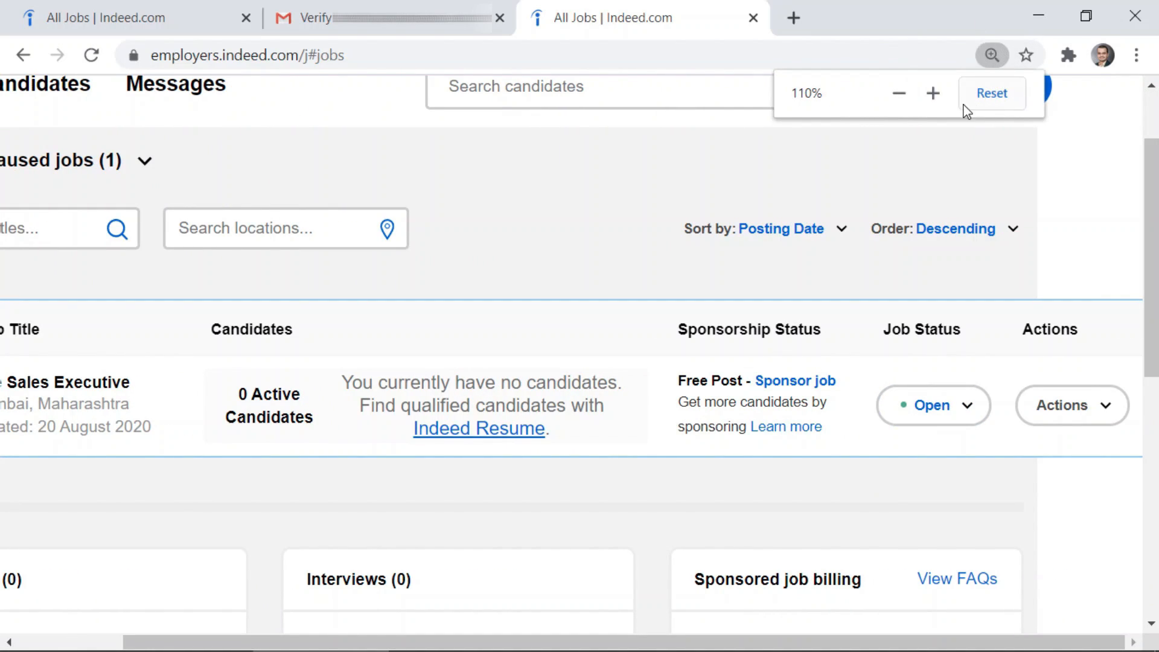
pyautogui.click(898, 95)
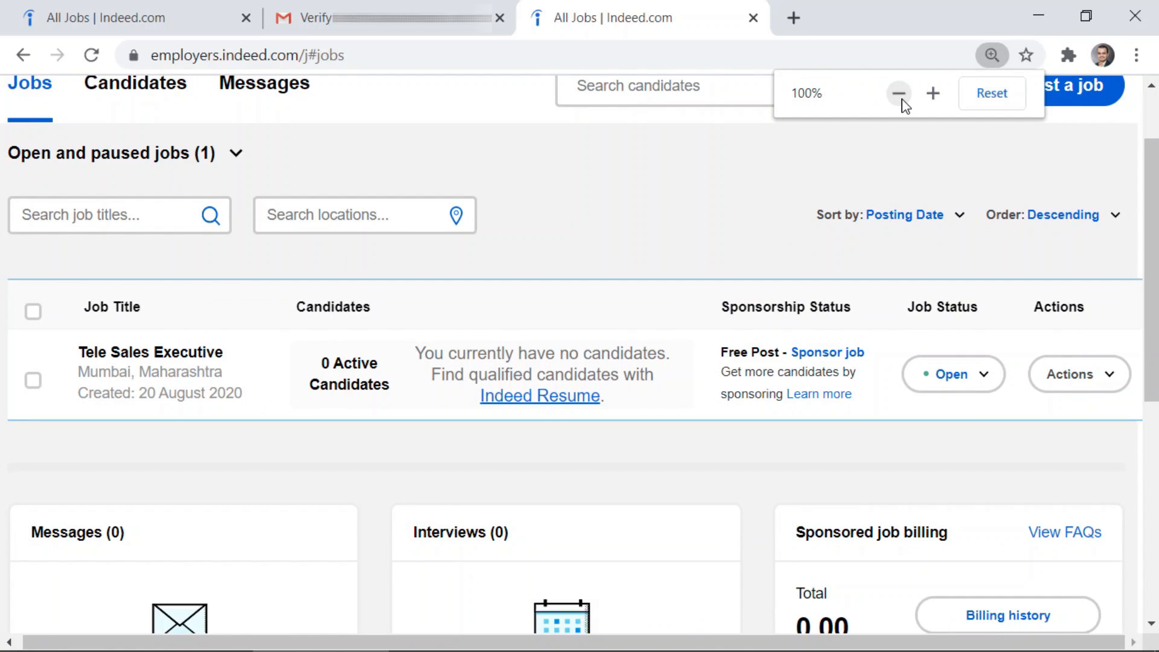
pyautogui.click(903, 101)
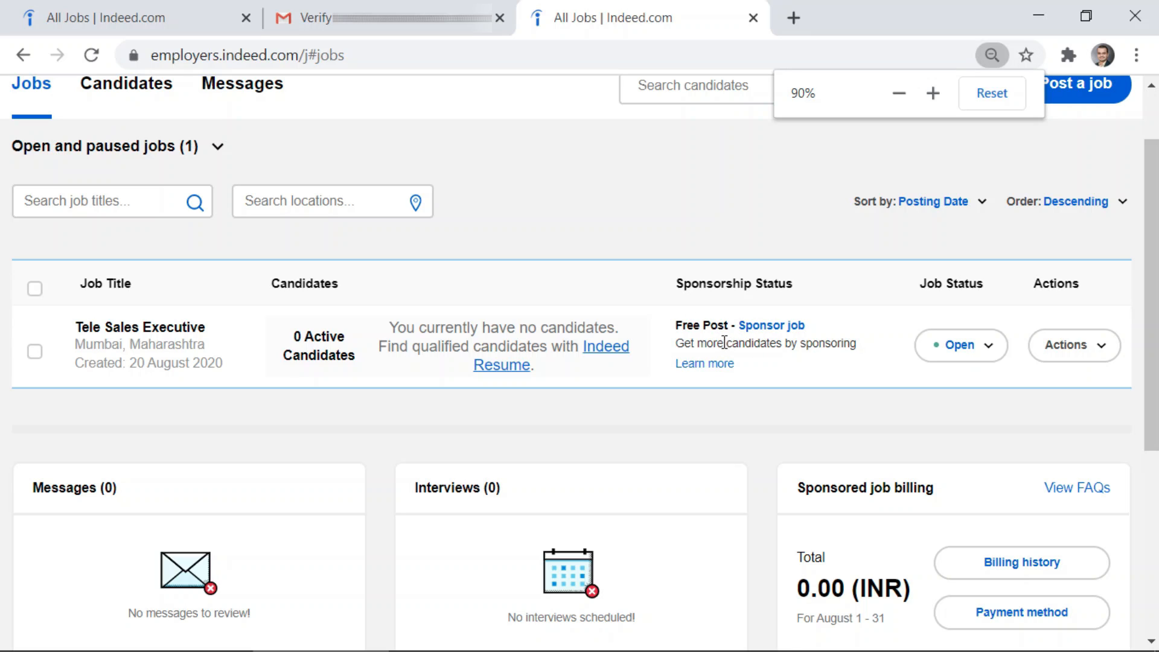
pyautogui.click(988, 354)
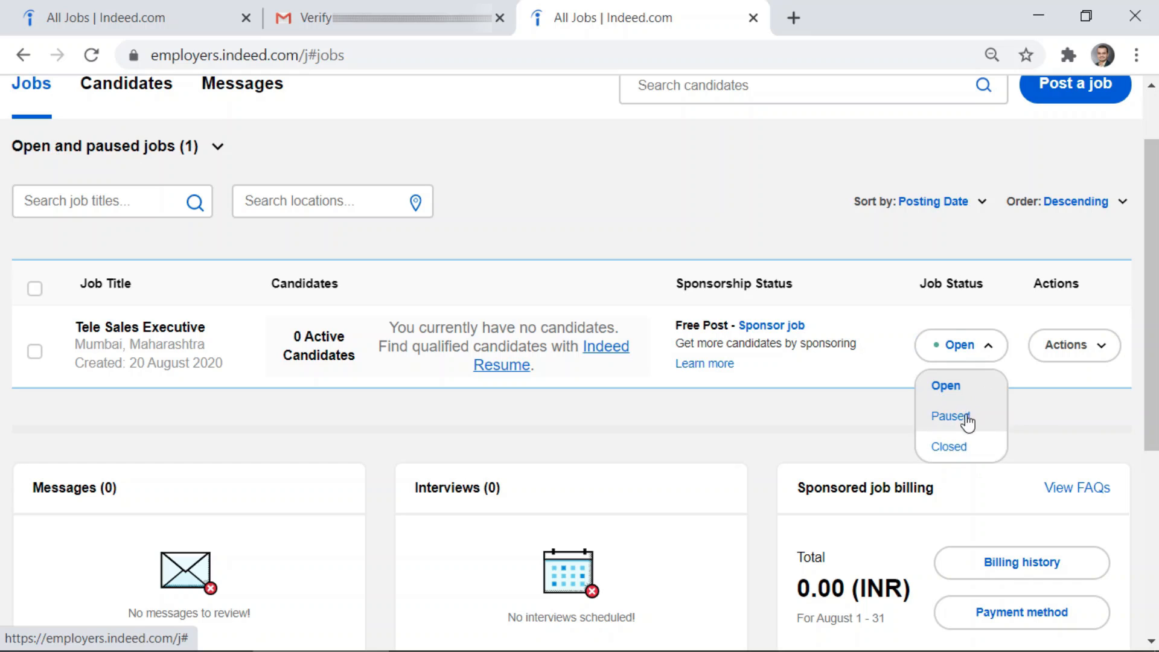
pyautogui.click(988, 349)
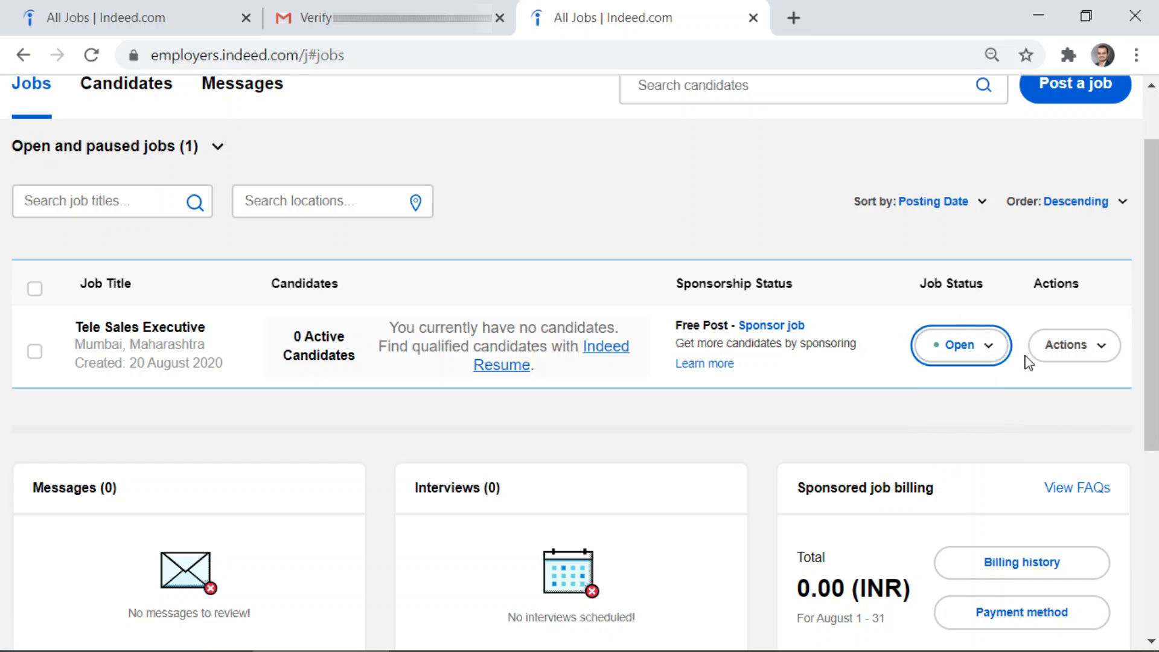
pyautogui.click(1057, 348)
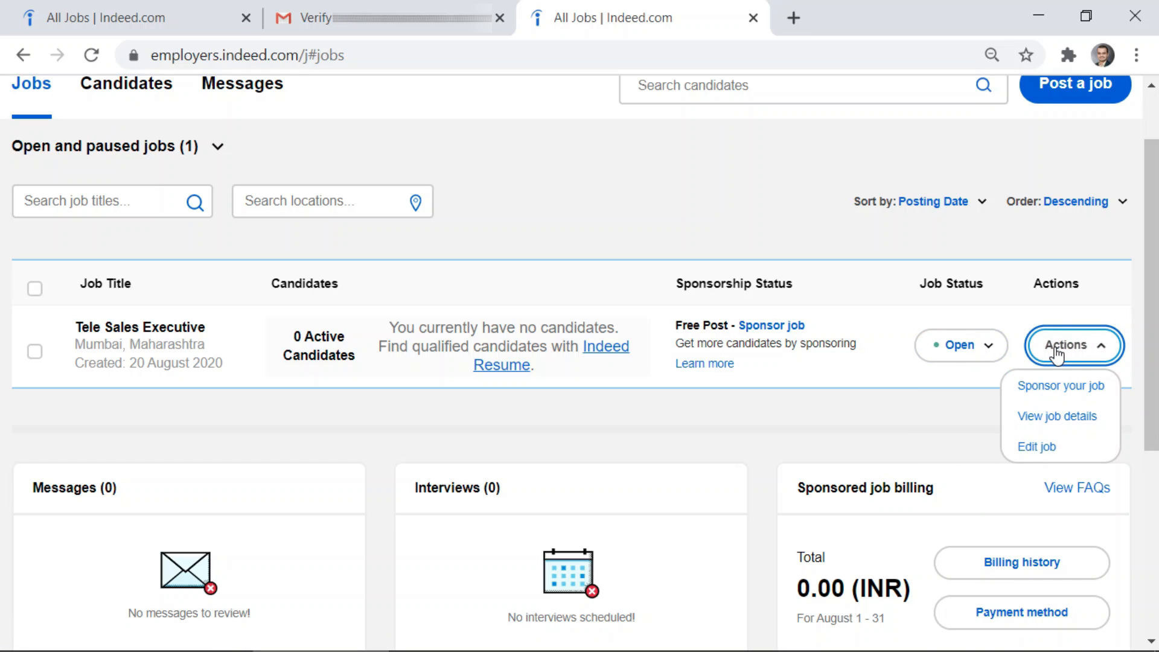
pyautogui.click(1056, 353)
pyautogui.click(1055, 353)
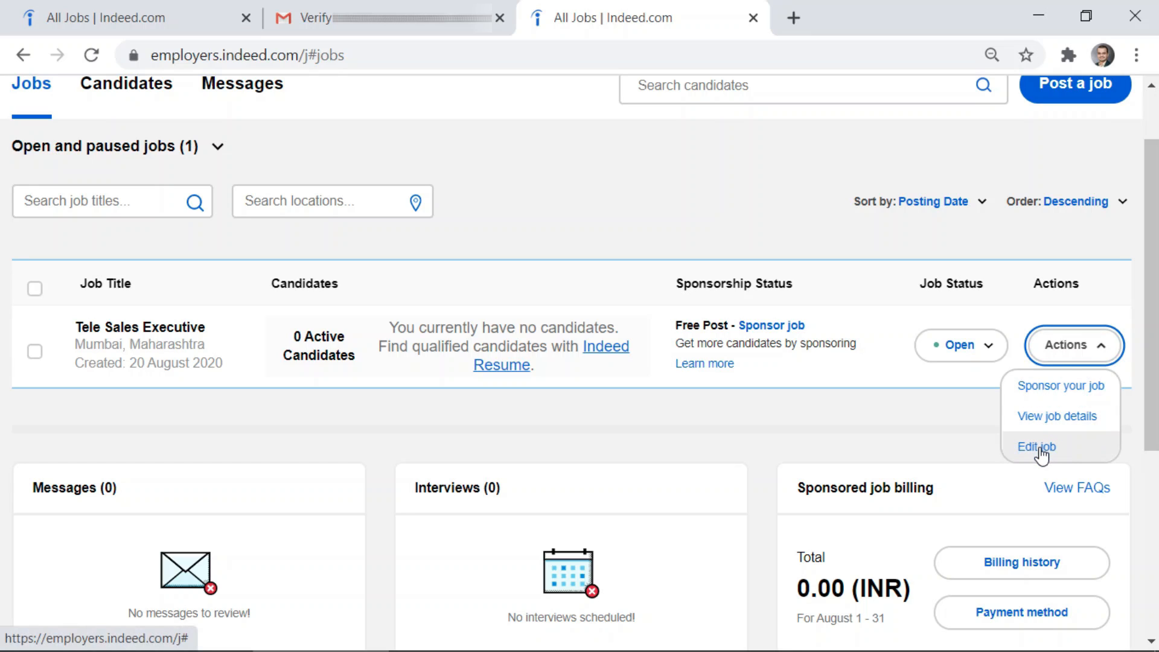
pyautogui.click(926, 414)
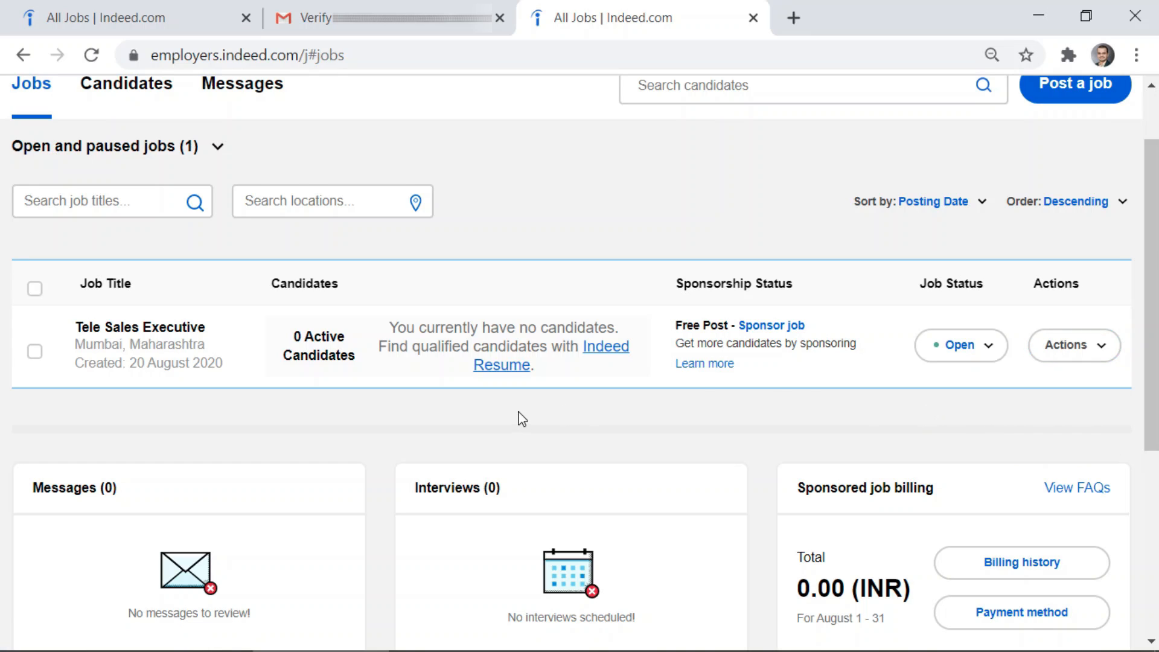
pyautogui.scroll(2, 519, 410)
# Search Indeed jobs for 'nayaconnect' and scan the matching results
pyautogui.middleClick(664, 267)
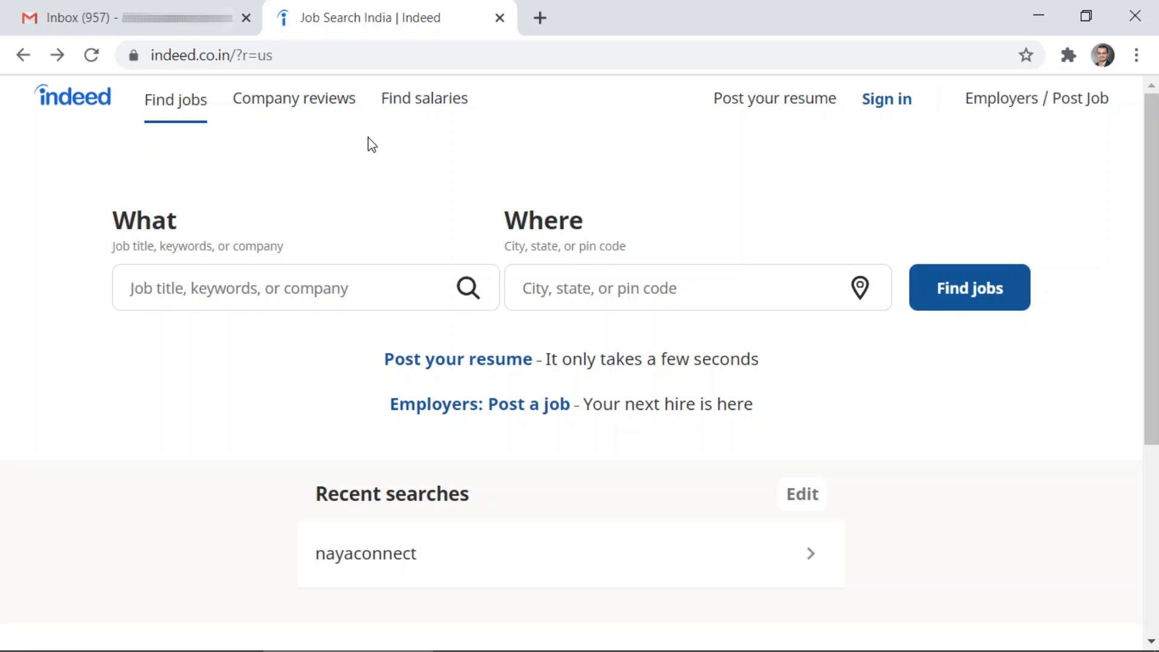
pyautogui.click(288, 285)
pyautogui.write('nayaco')
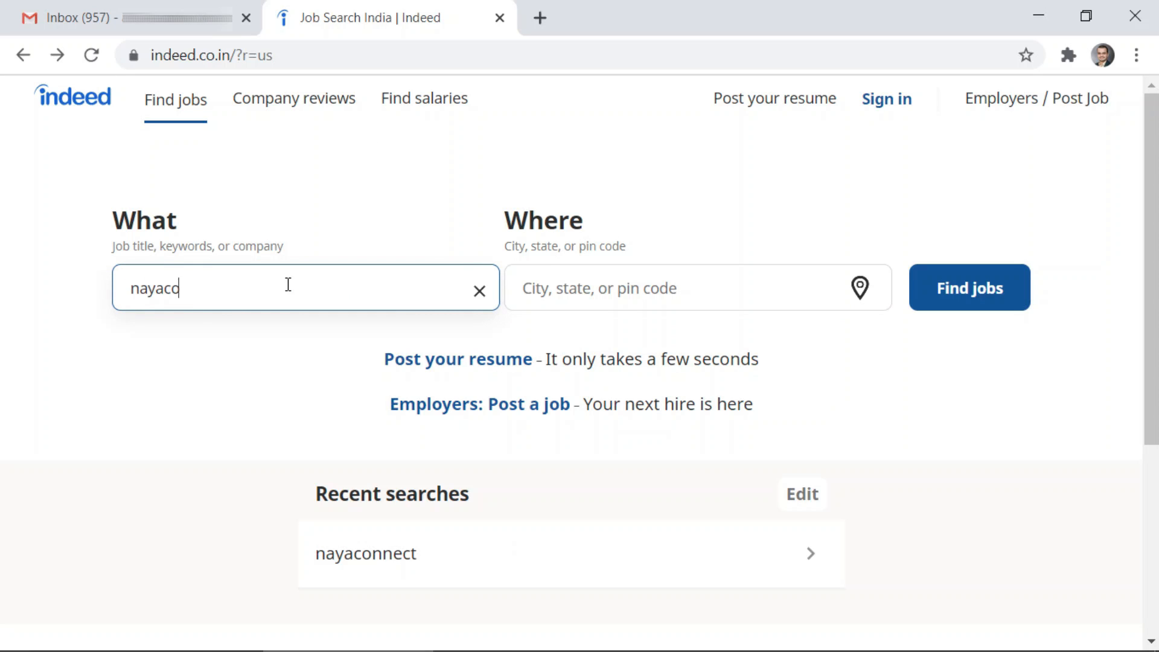
pyautogui.write('nnect')
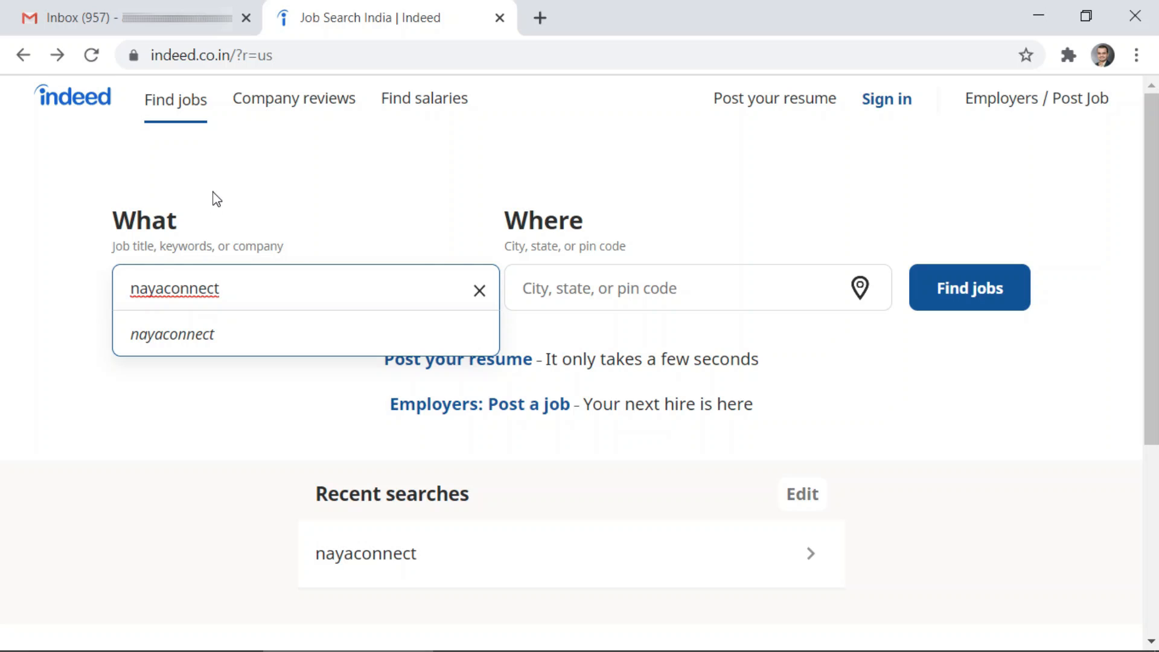
pyautogui.click(228, 202)
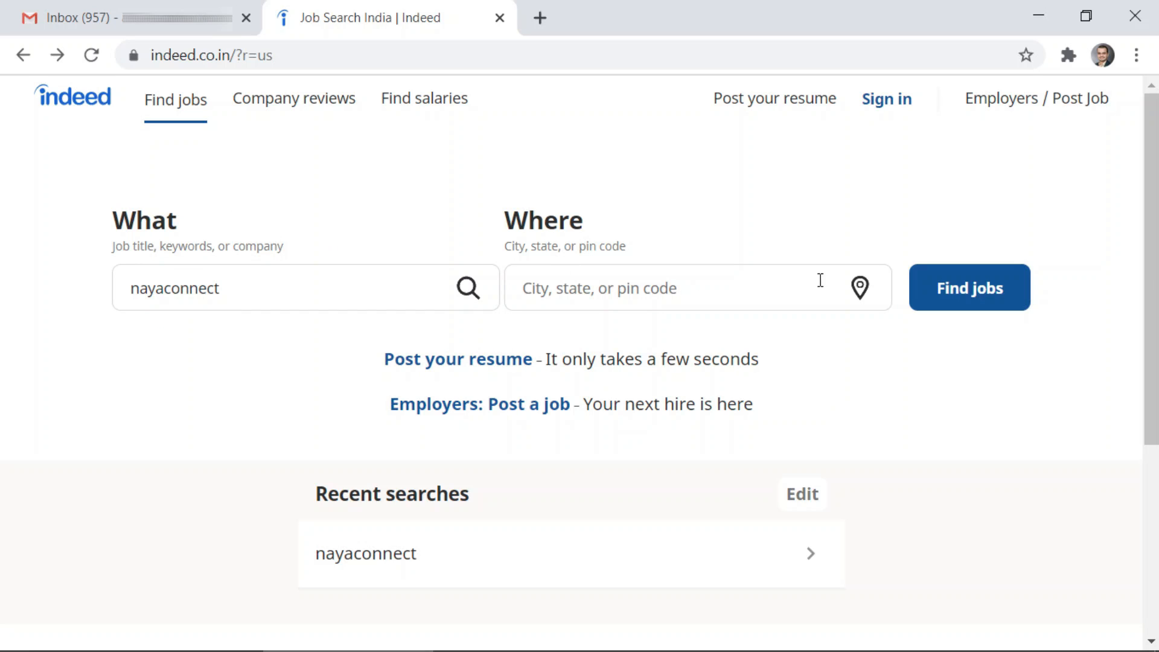
pyautogui.click(969, 309)
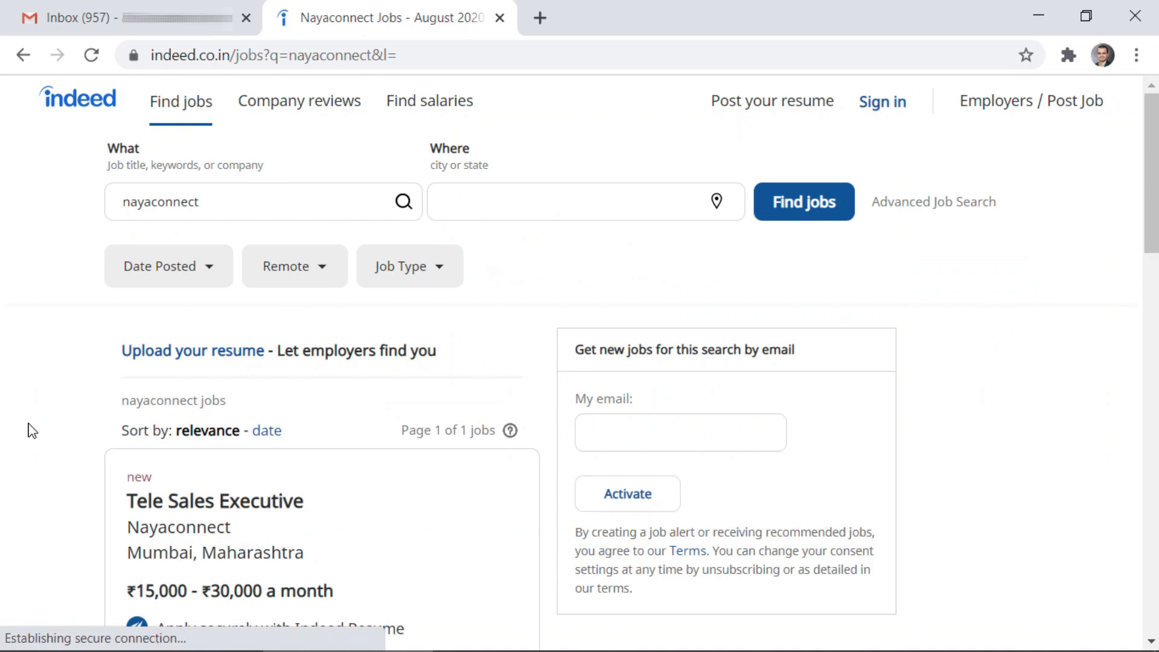
pyautogui.scroll(-2, 41, 435)
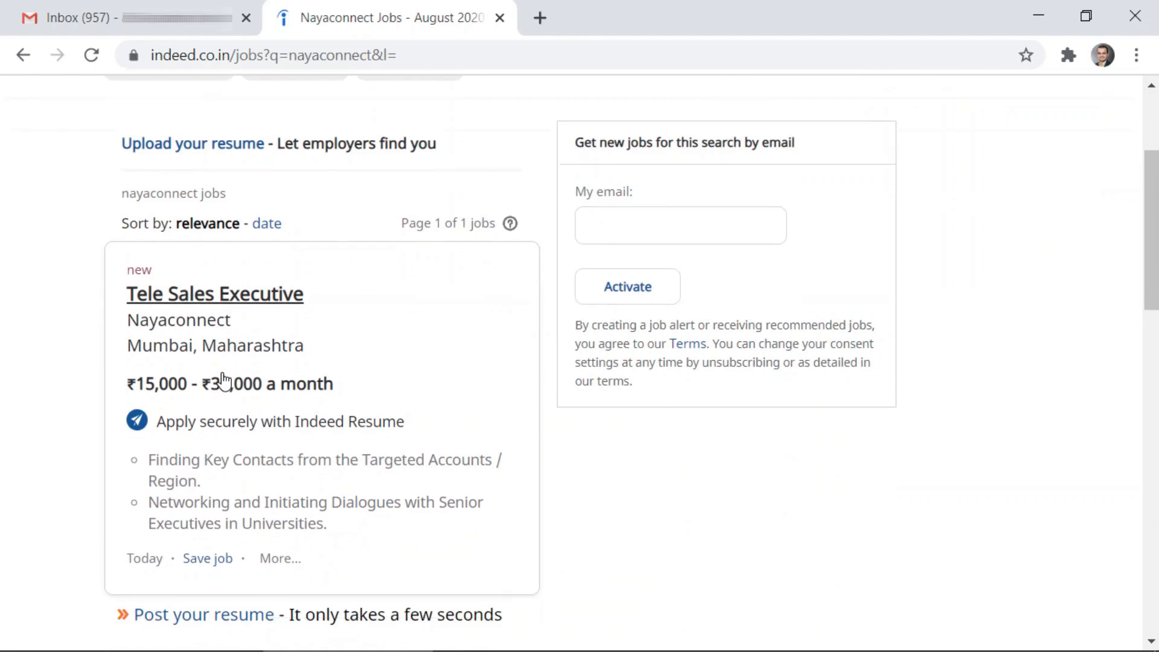
pyautogui.scroll(-2, 199, 377)
pyautogui.scroll(-1, 301, 362)
pyautogui.scroll(1, 321, 376)
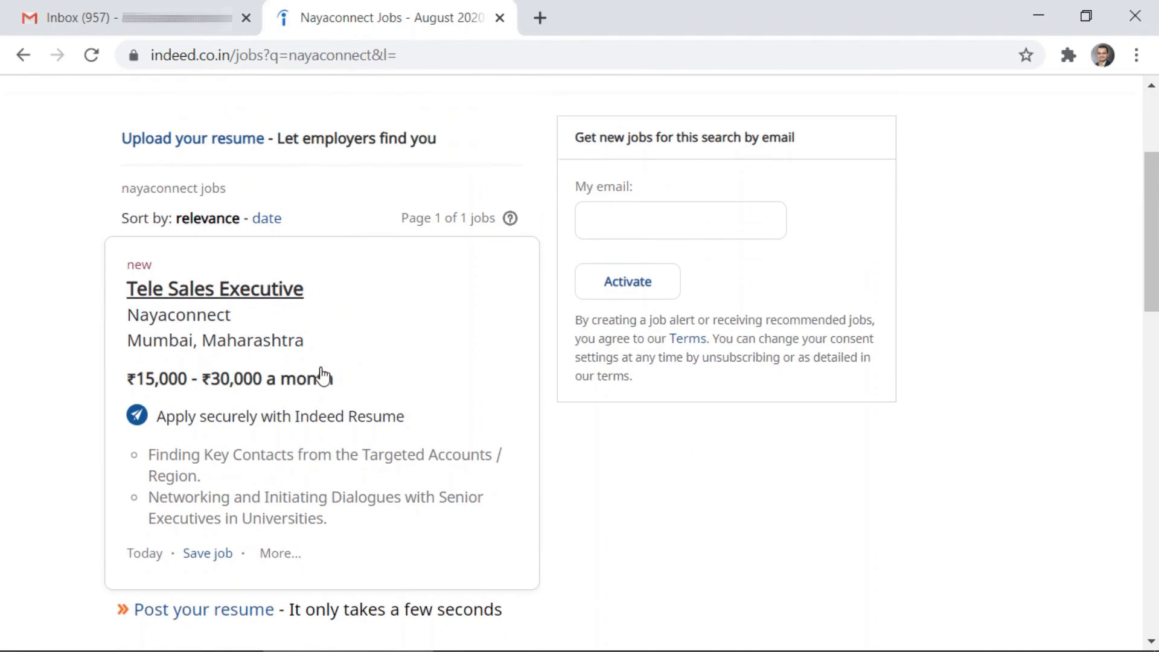
# Open the live Tele Sales Executive listing in Mumbai and review its full details, then return to Gmail
pyautogui.click(219, 293)
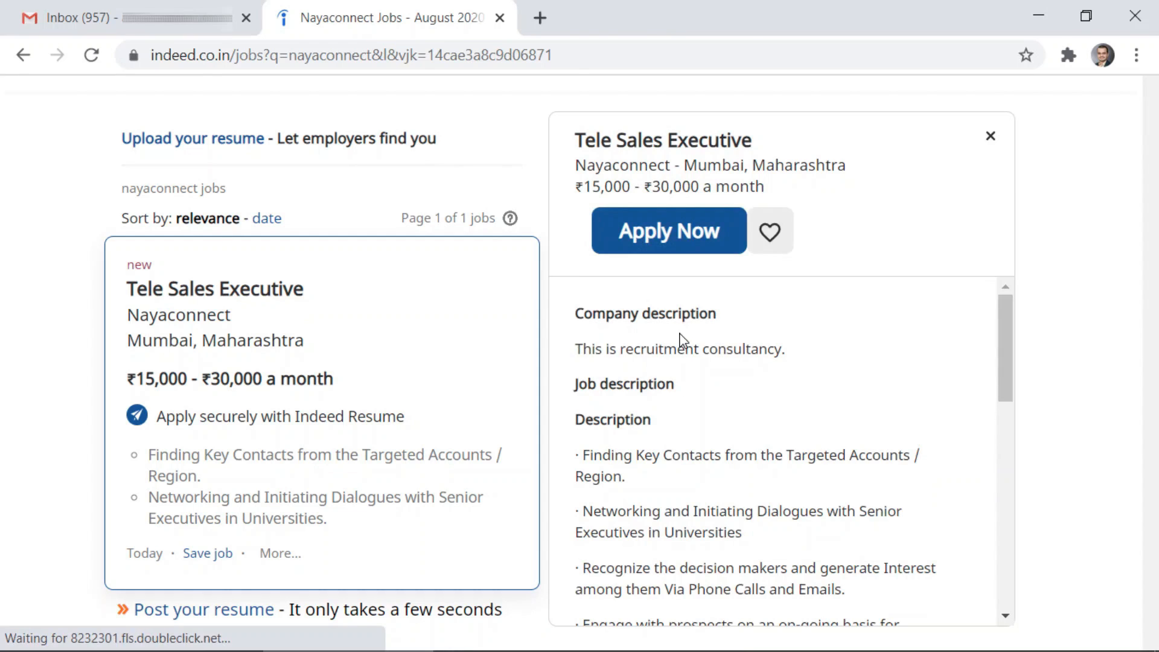
pyautogui.scroll(-8, 680, 336)
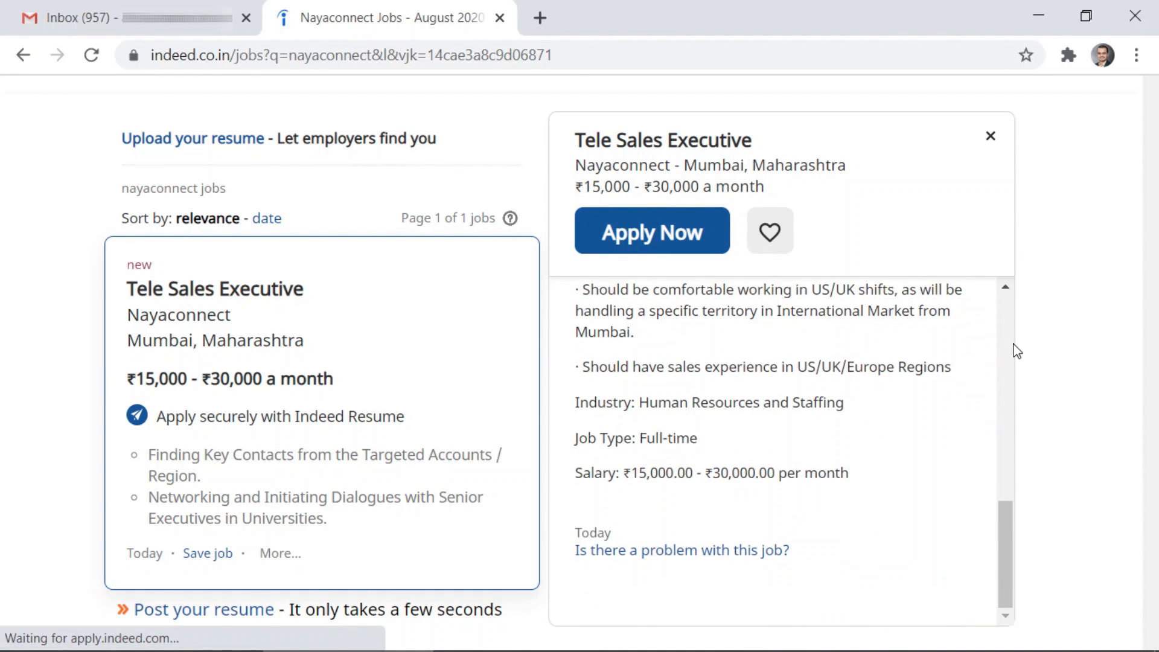
pyautogui.scroll(-5, 1029, 350)
pyautogui.scroll(8, 909, 433)
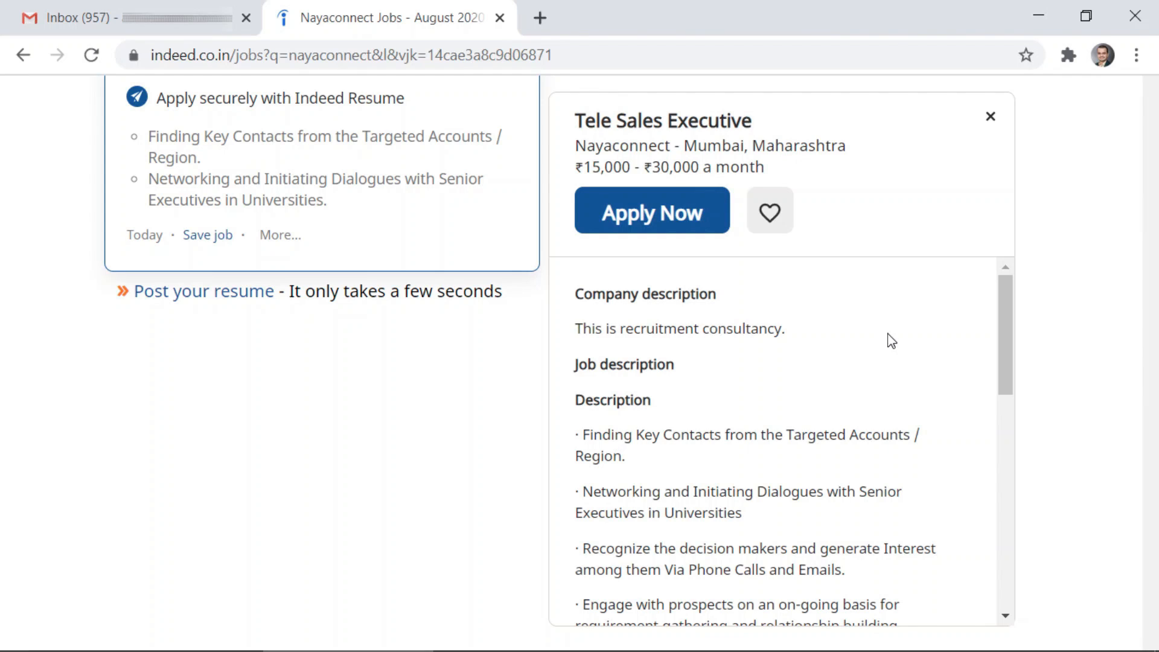
pyautogui.scroll(5, 477, 411)
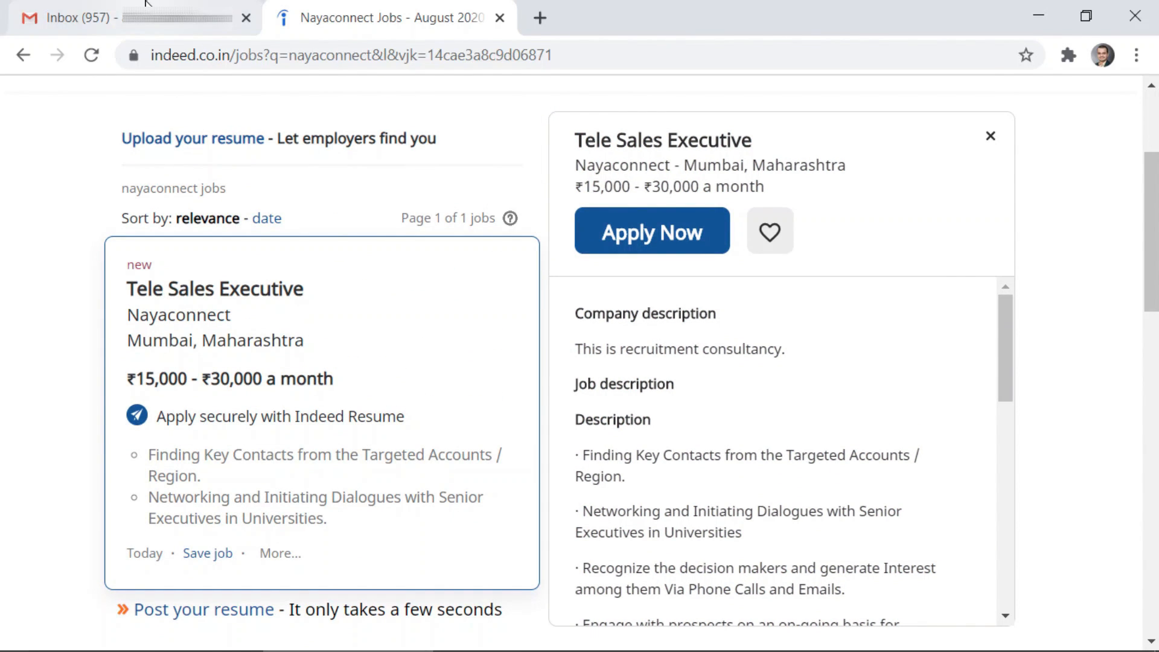
pyautogui.click(145, 2)
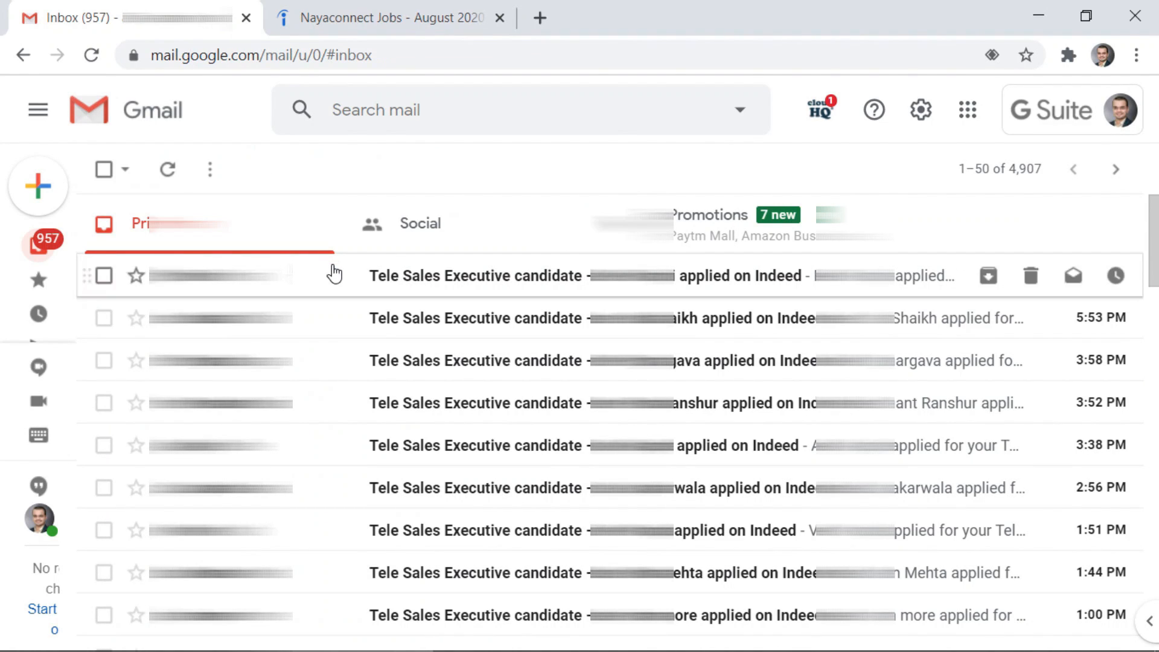
# Scroll through the inbox's Indeed notifications of Tele Sales Executive candidate applications
pyautogui.scroll(-3, 334, 274)
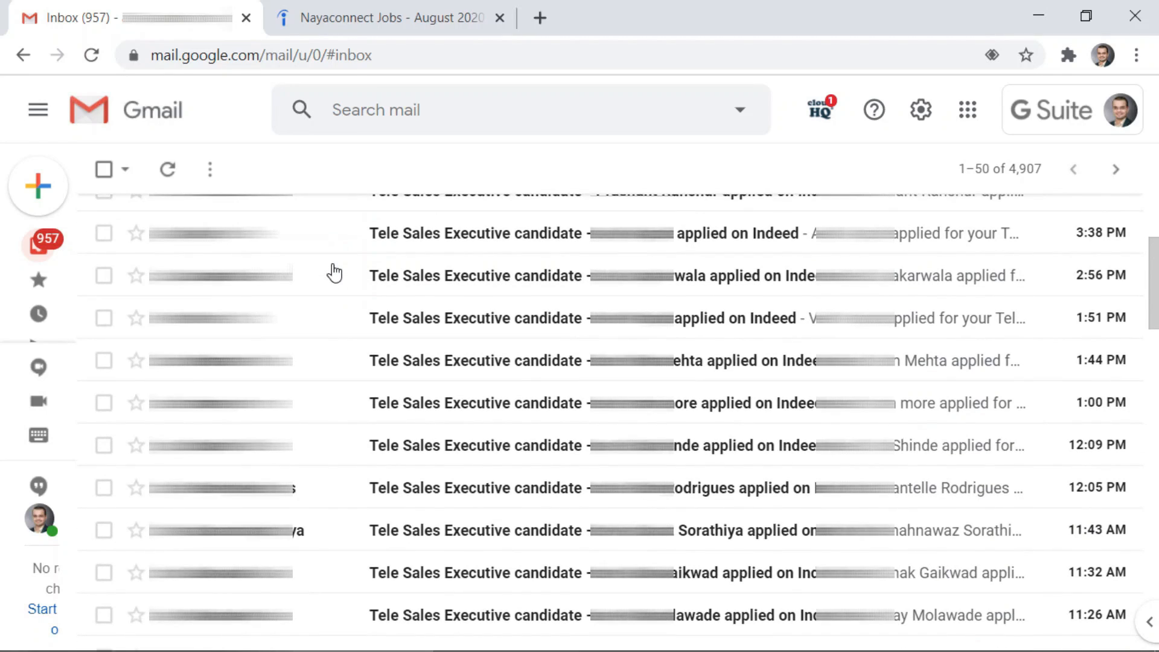
pyautogui.scroll(-3, 334, 272)
pyautogui.scroll(6, 334, 273)
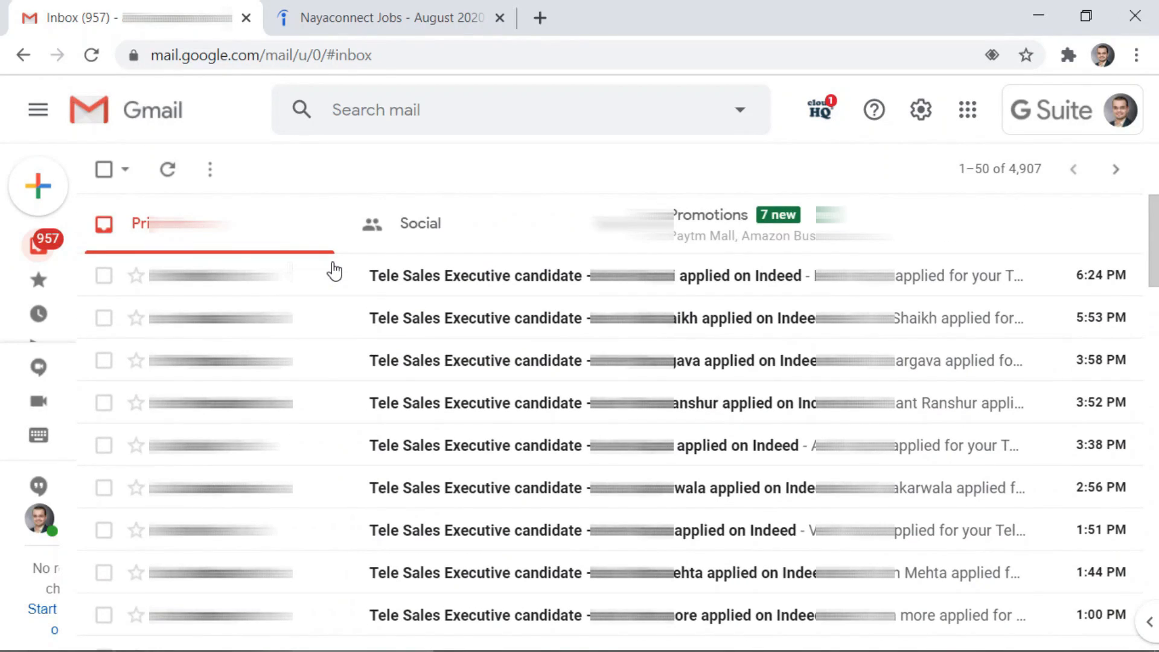
pyautogui.scroll(-2, 334, 271)
pyautogui.scroll(2, 334, 271)
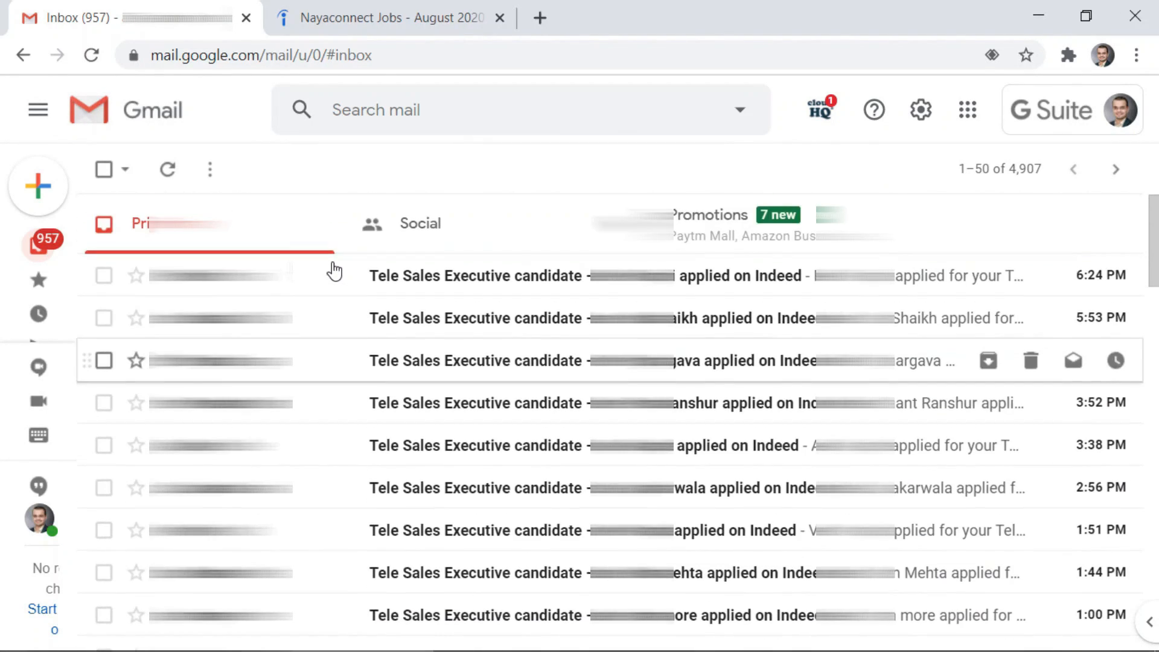